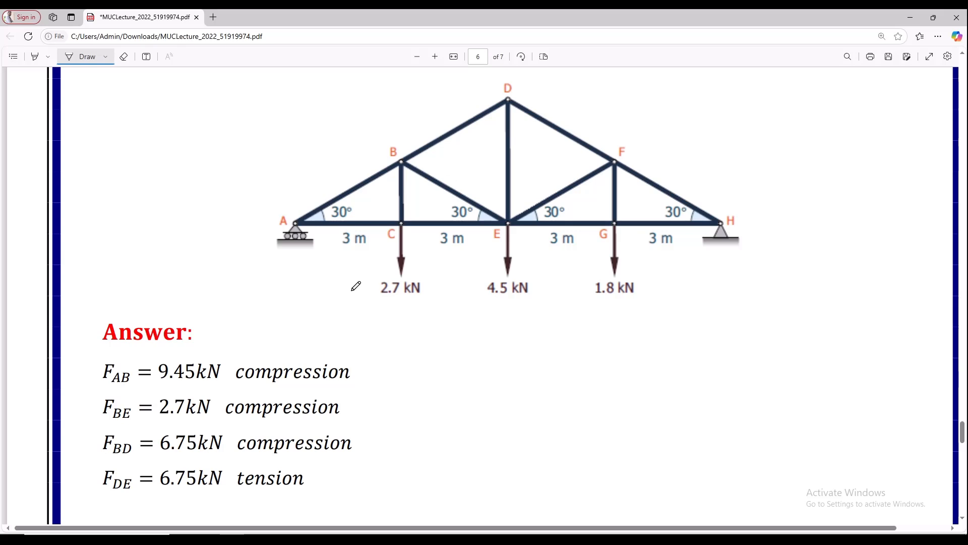
- Set the drawing pen to black with a reduced thickness and try a stroke in the blank area below the truss
left_click(106, 57)
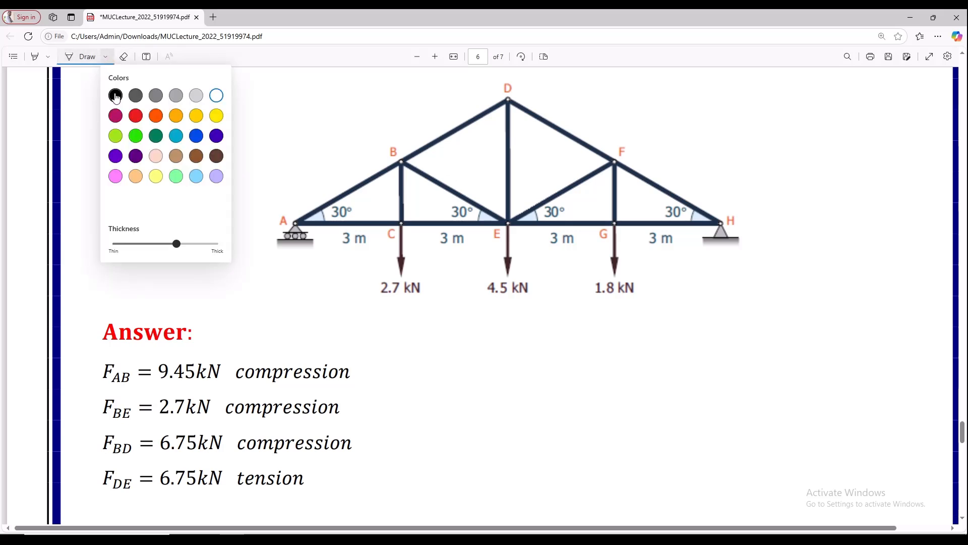
left_click(115, 95)
left_click_drag(177, 250, 157, 250)
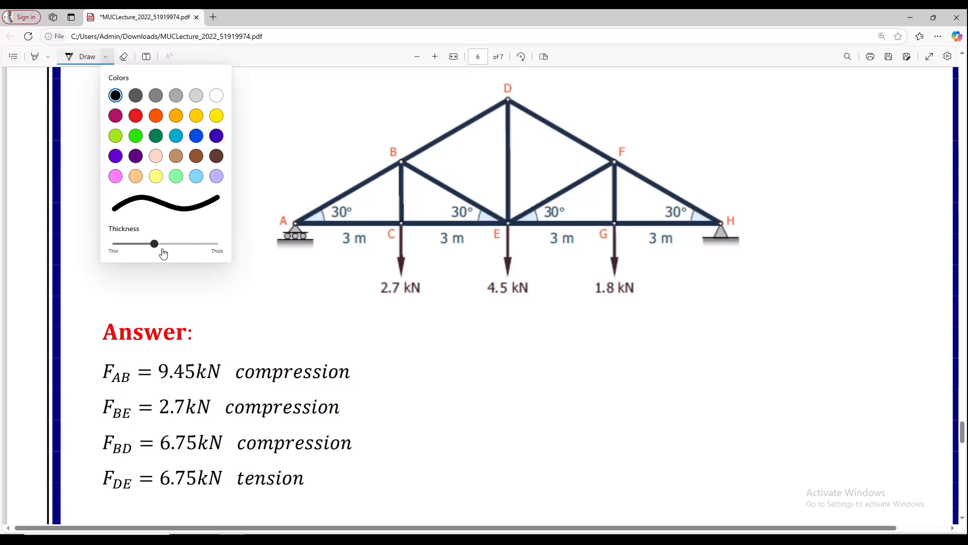
left_click(469, 336)
mouse_move(462, 329)
left_mouse_down()
mouse_move(459, 351)
mouse_move(471, 362)
left_mouse_up()
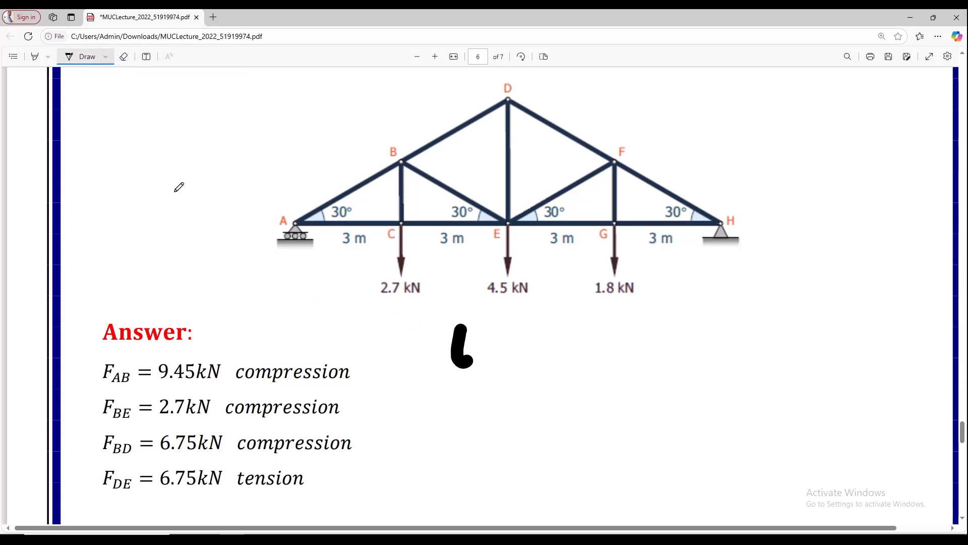
- Make the pen thinner still, erase the trial stroke below the truss and reactivate the pen
left_click(106, 57)
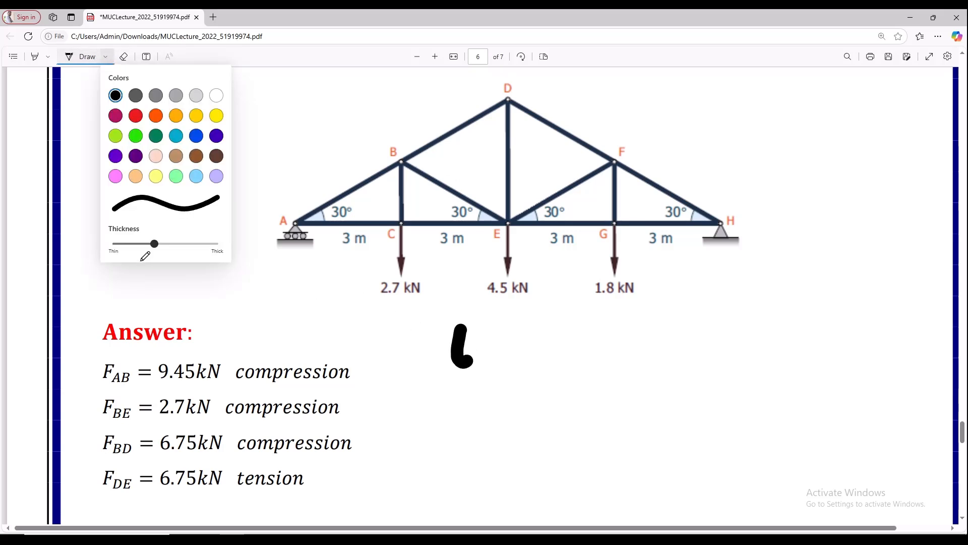
left_click_drag(142, 252, 131, 249)
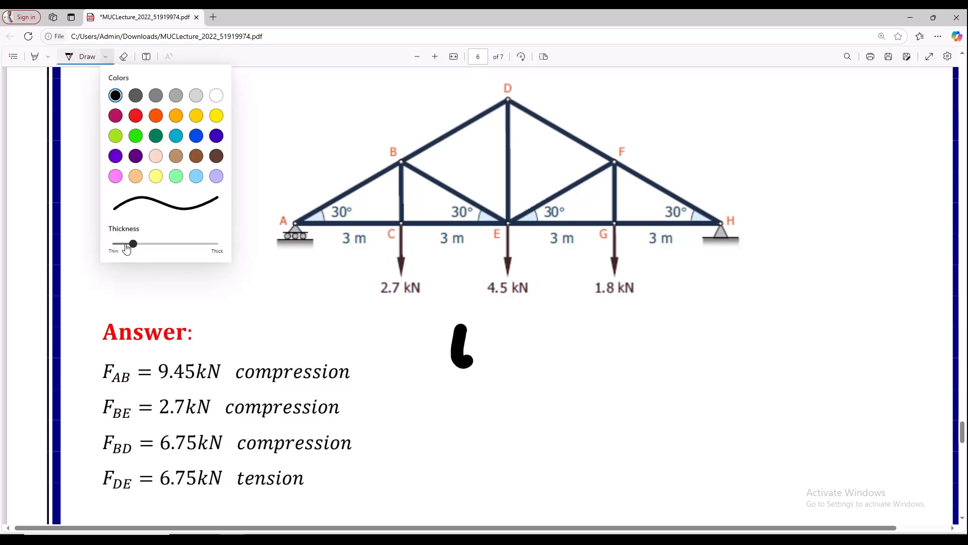
left_click(124, 56)
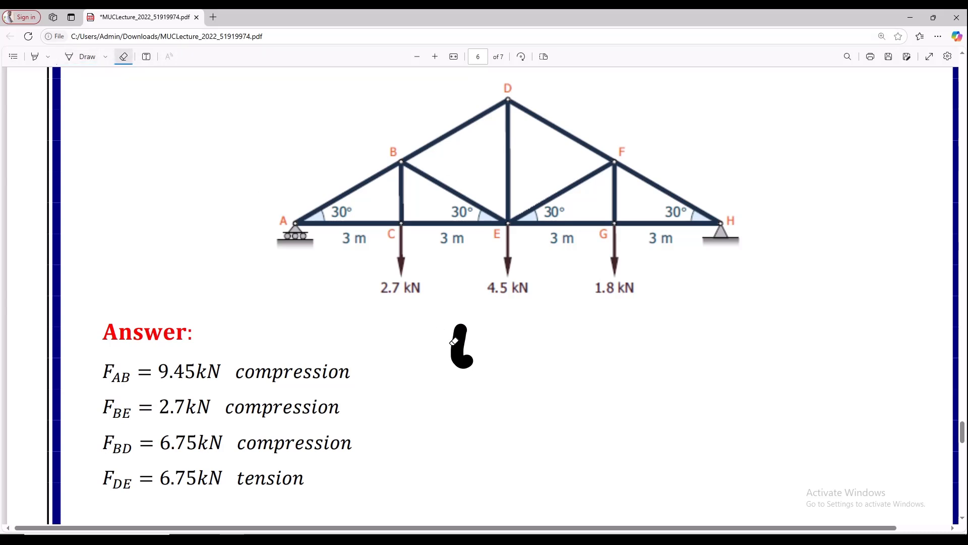
left_click(460, 346)
left_click(78, 60)
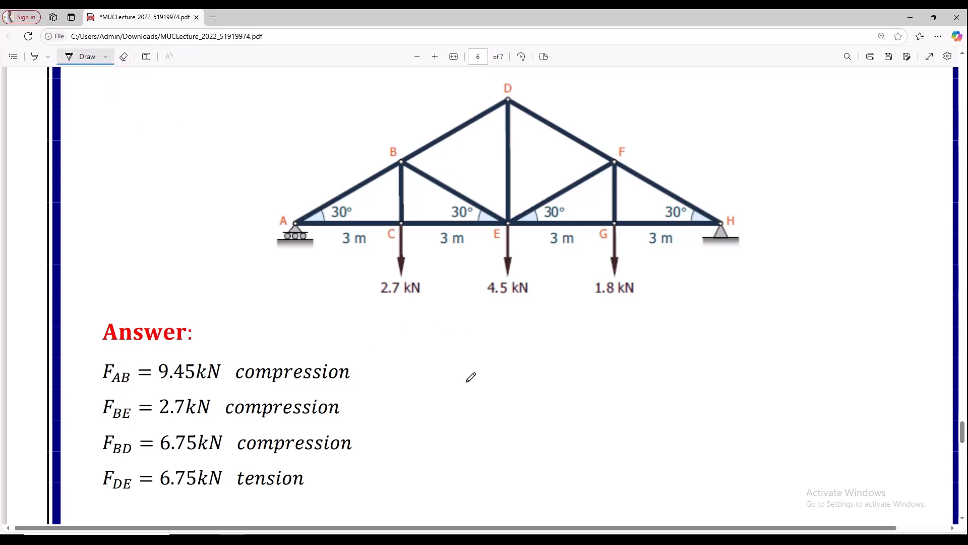
- Handwrite the formula "tan θ = o/a" in the blank area below the truss
mouse_move(459, 347)
left_mouse_down()
mouse_move(473, 386)
mouse_move(470, 370)
mouse_move(484, 365)
mouse_move(503, 383)
mouse_move(535, 375)
left_mouse_up()
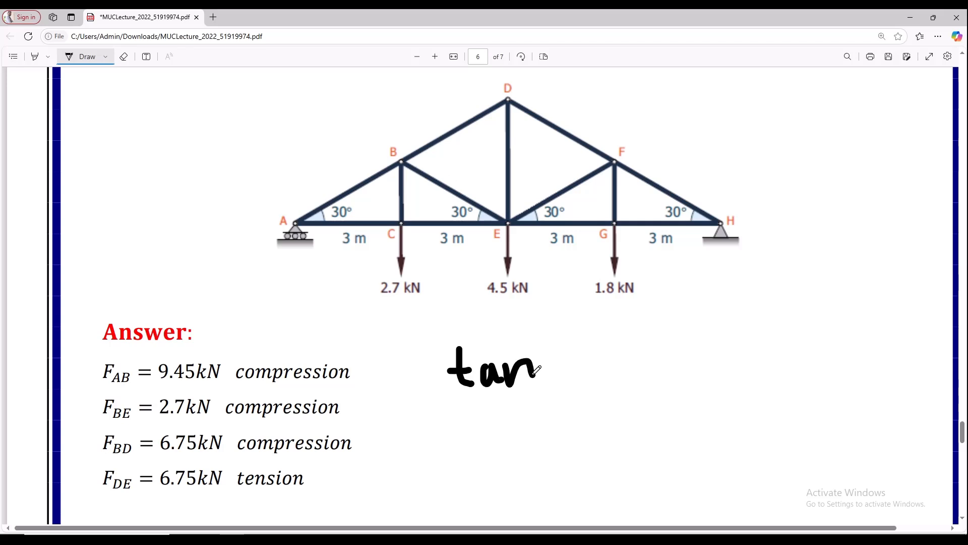
mouse_move(563, 343)
left_mouse_down()
mouse_move(573, 365)
mouse_move(572, 348)
mouse_move(617, 351)
mouse_move(614, 337)
mouse_move(656, 316)
left_mouse_up()
mouse_move(637, 349)
left_mouse_down()
mouse_move(674, 342)
mouse_move(648, 375)
mouse_move(660, 368)
mouse_move(678, 385)
left_mouse_up()
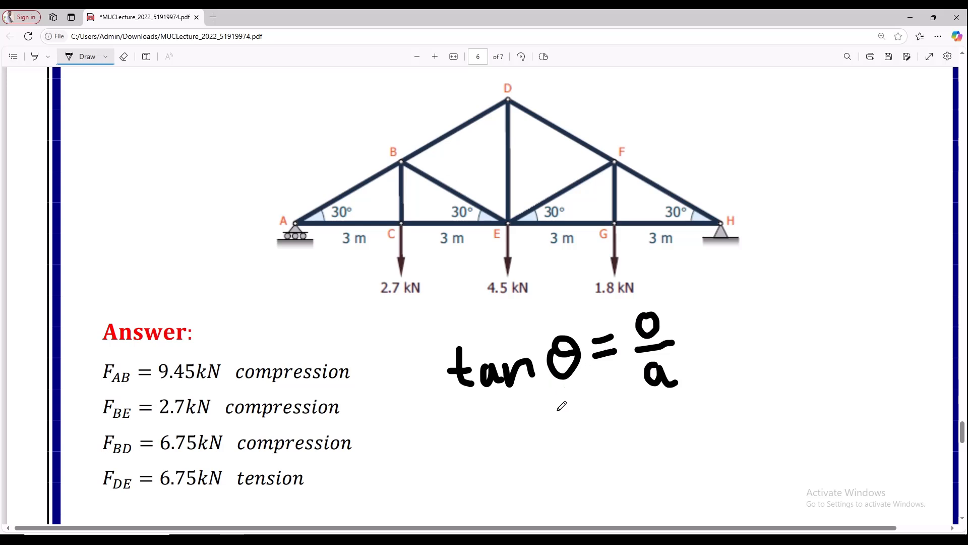
- Handwrite 30° and "a = 3" below the tangent formula and draw an arrow from its denominator towards θ
mouse_move(558, 409)
left_mouse_down()
mouse_move(570, 418)
mouse_move(558, 430)
mouse_move(590, 403)
left_mouse_up()
left_click(591, 391)
mouse_move(619, 457)
left_mouse_down()
mouse_move(613, 477)
mouse_move(655, 455)
mouse_move(653, 444)
mouse_move(685, 447)
mouse_move(675, 461)
left_mouse_up()
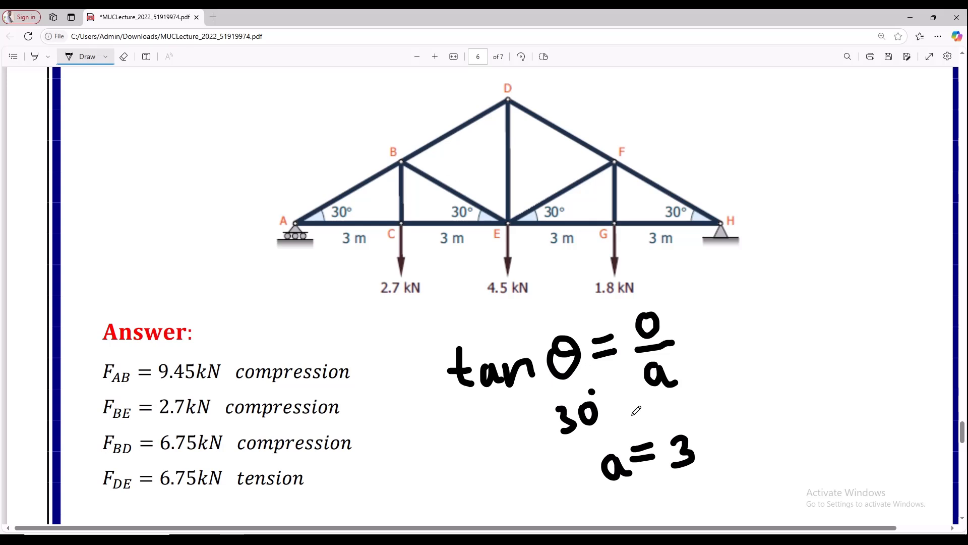
mouse_move(642, 376)
left_mouse_down()
mouse_move(594, 387)
mouse_move(591, 364)
mouse_move(585, 383)
mouse_move(604, 367)
left_mouse_up()
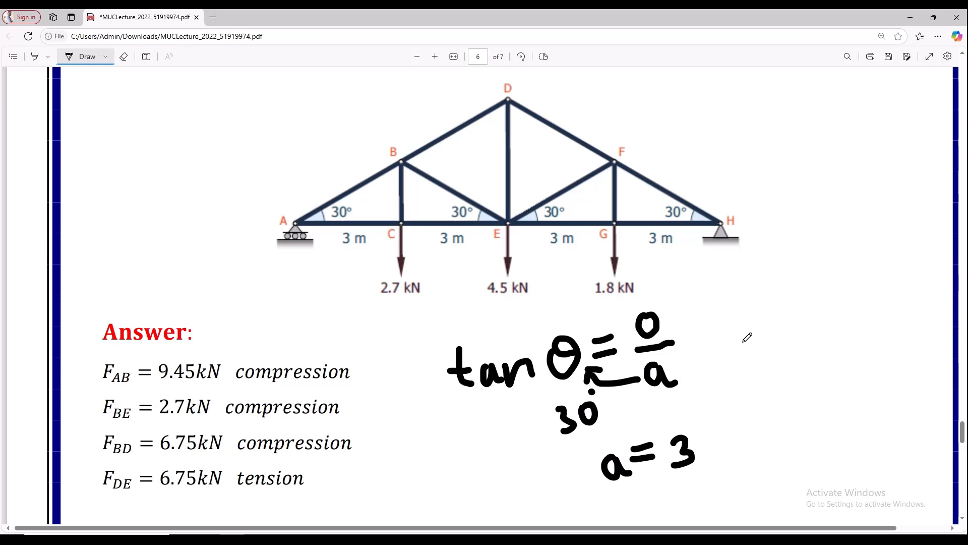
- Handwrite "o = 1.73 (BC)" beside the tangent formula
mouse_move(741, 337)
left_mouse_down()
mouse_move(746, 361)
mouse_move(740, 338)
mouse_move(780, 340)
mouse_move(761, 330)
mouse_move(775, 323)
mouse_move(798, 332)
left_mouse_up()
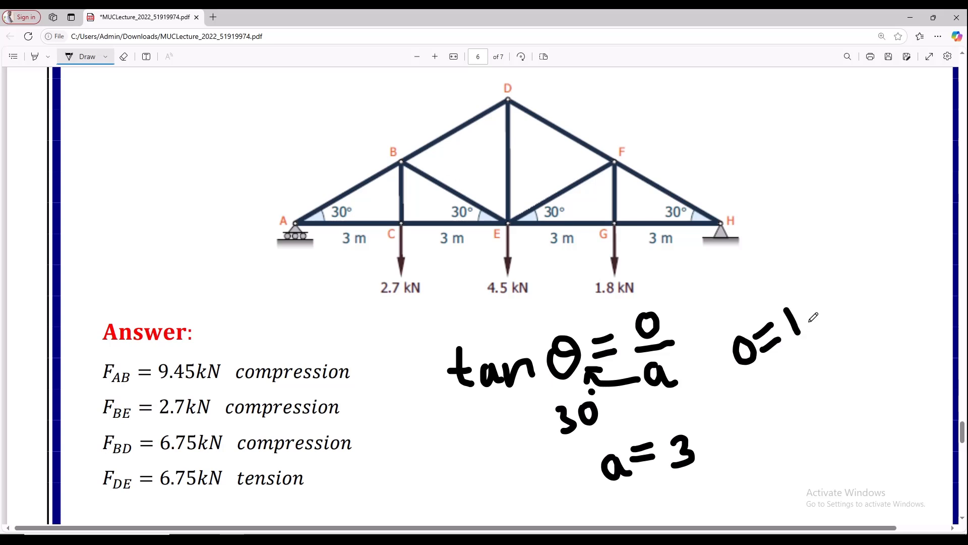
left_click_drag(816, 298, 824, 316)
mouse_move(830, 283)
left_mouse_down()
mouse_move(841, 290)
mouse_move(841, 312)
left_mouse_up()
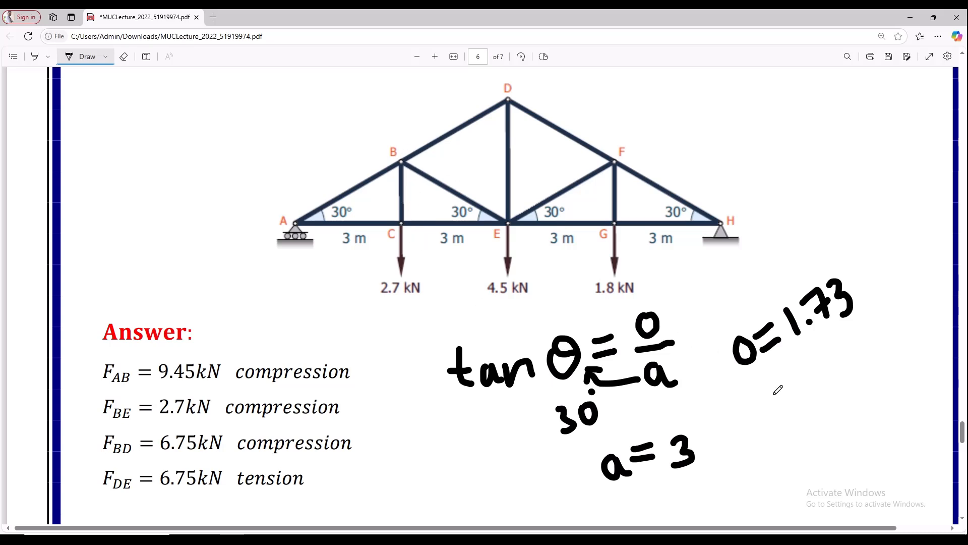
left_click_drag(881, 247, 894, 288)
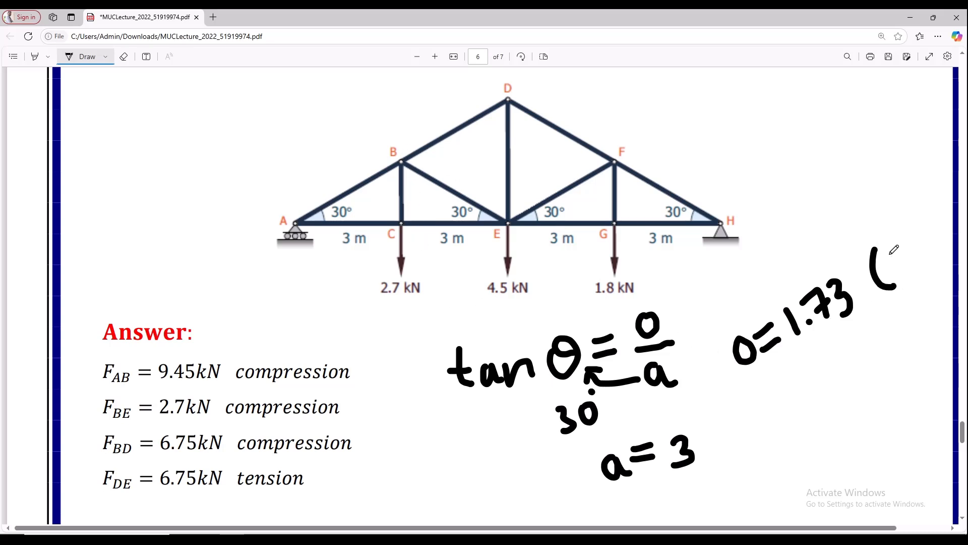
mouse_move(892, 247)
left_mouse_down()
mouse_move(892, 272)
mouse_move(913, 258)
mouse_move(904, 276)
left_mouse_up()
mouse_move(925, 233)
left_mouse_down()
mouse_move(915, 249)
mouse_move(931, 256)
left_mouse_up()
mouse_move(914, 217)
left_mouse_down()
mouse_move(940, 241)
mouse_move(938, 259)
left_mouse_up()
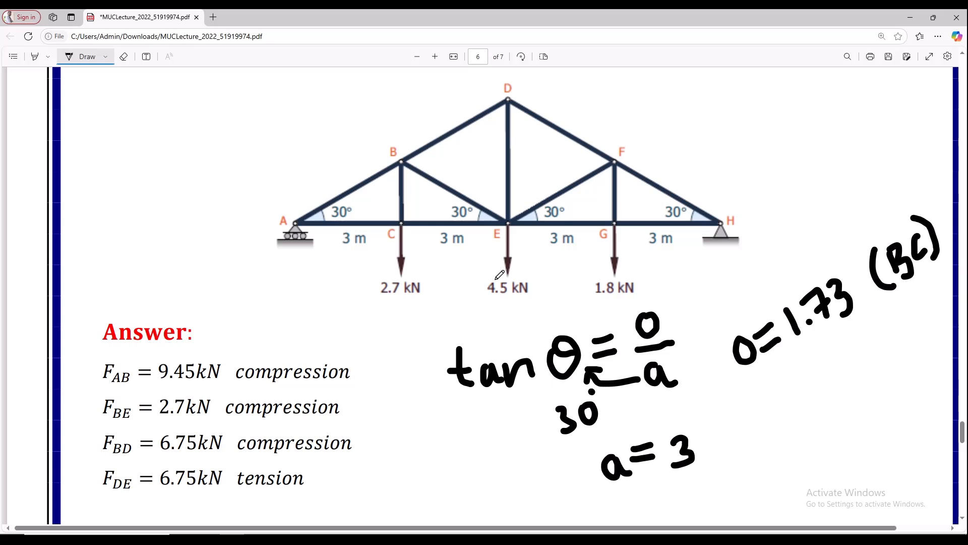
- Handwrite "o = 3.46 (DE)" beneath the height noted for member BC
left_click_drag(768, 400, 805, 398)
left_click_drag(785, 396, 796, 387)
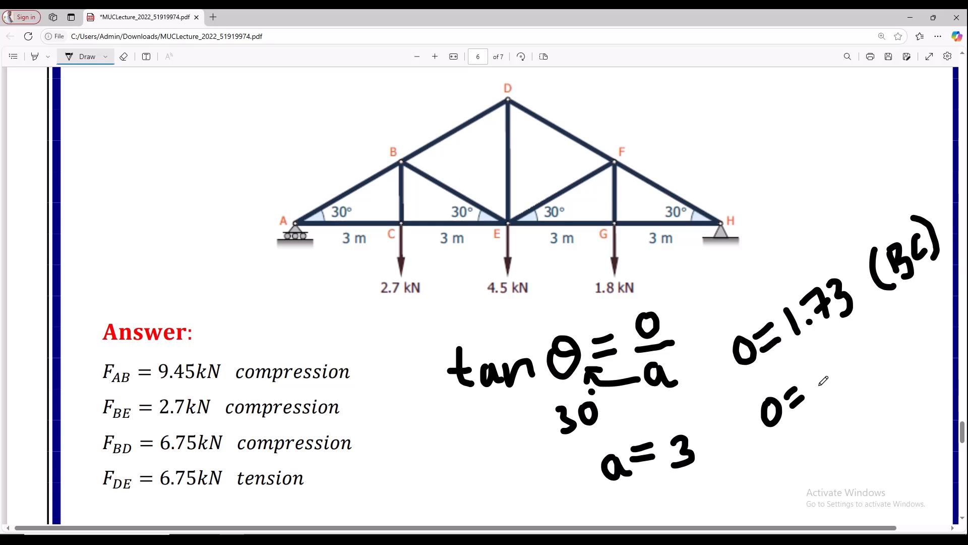
mouse_move(809, 364)
left_mouse_down()
mouse_move(835, 374)
mouse_move(813, 392)
left_mouse_up()
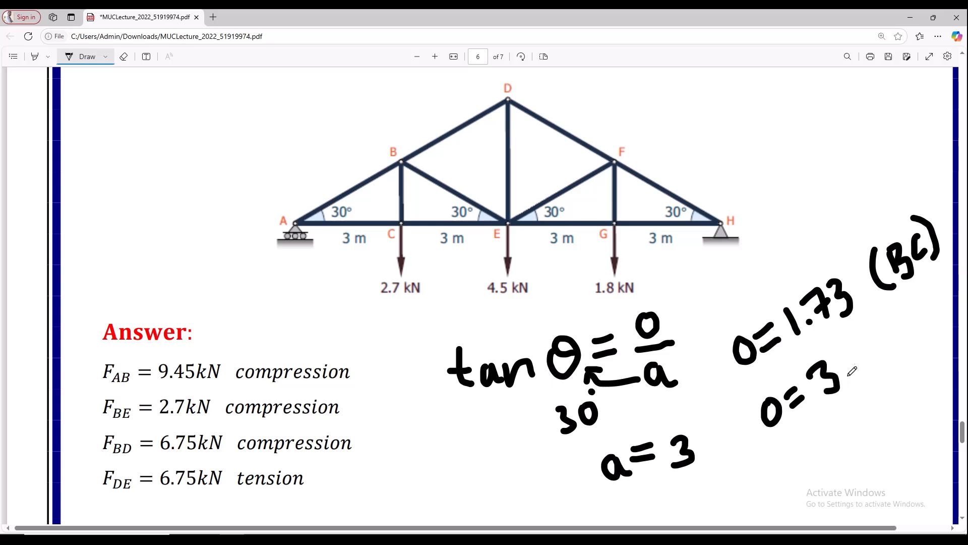
left_click(850, 371)
mouse_move(856, 343)
left_mouse_down()
mouse_move(852, 357)
mouse_move(871, 349)
left_mouse_up()
left_click_drag(863, 337, 868, 359)
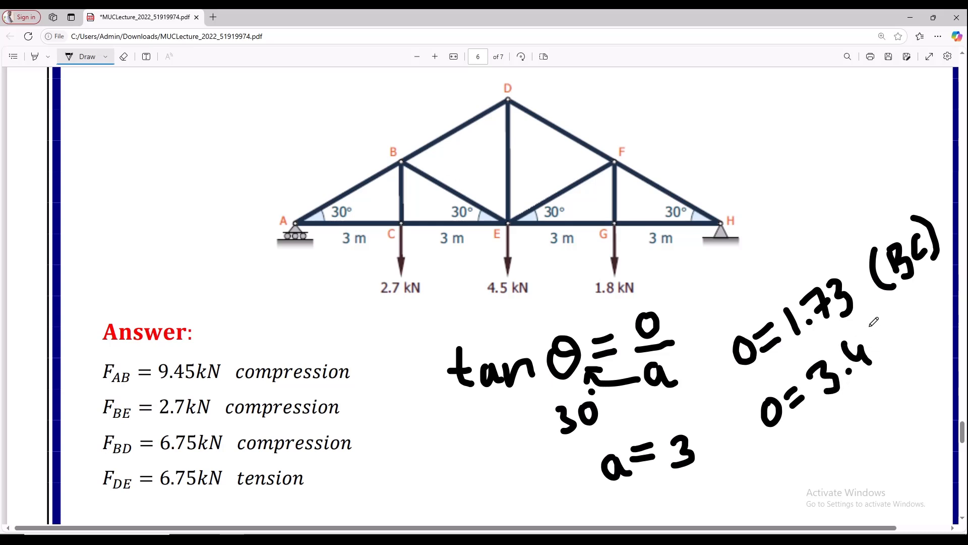
left_click_drag(880, 324, 874, 347)
mouse_move(905, 313)
left_mouse_down()
mouse_move(903, 339)
mouse_move(903, 327)
mouse_move(941, 316)
mouse_move(939, 297)
left_mouse_up()
mouse_move(929, 310)
left_mouse_down()
mouse_move(938, 306)
mouse_move(948, 326)
left_mouse_up()
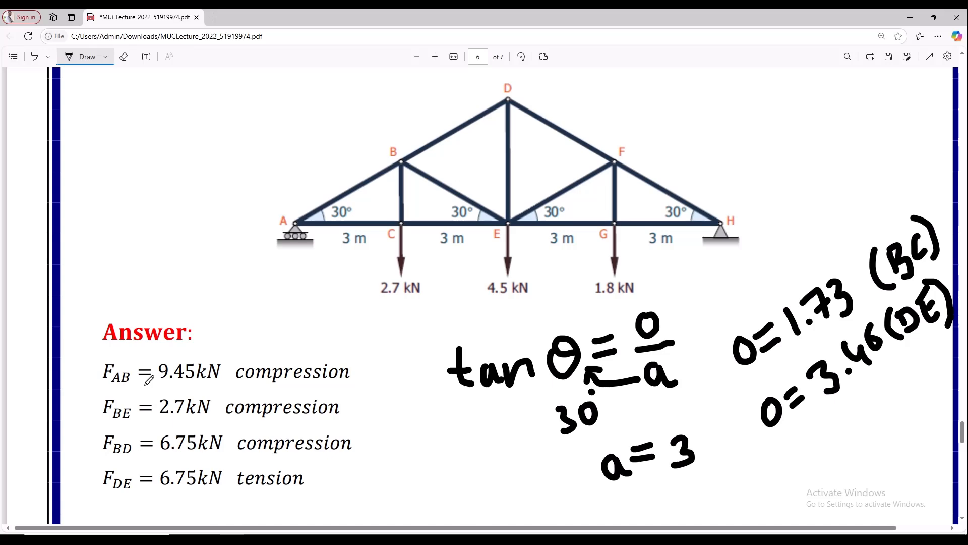
- Switch to the desktop and launch STAAD.Pro V8i
key("super+d")
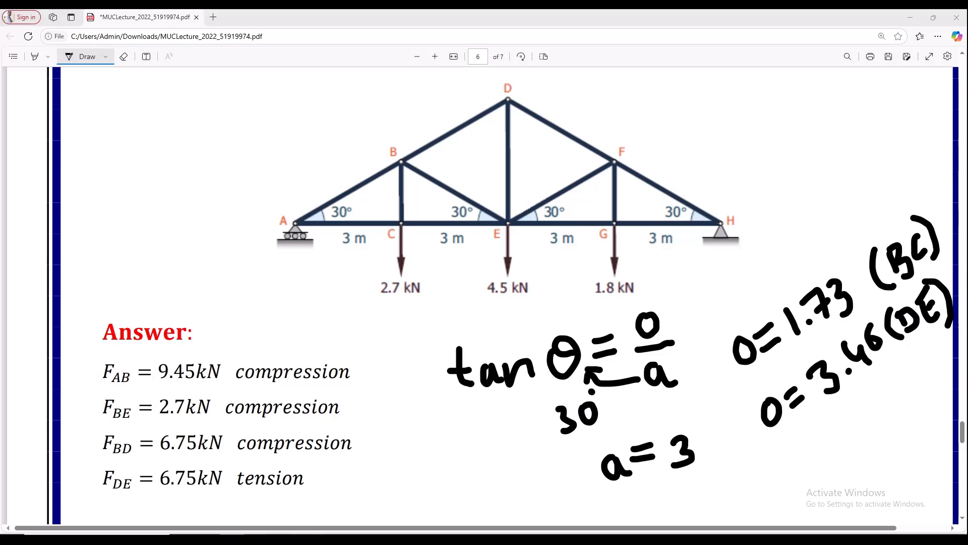
right_click(96, 227)
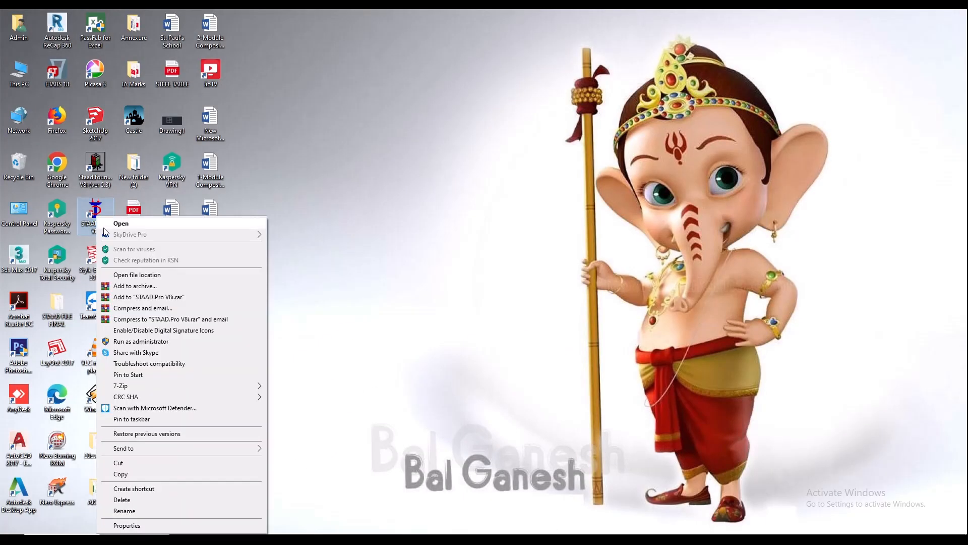
left_click(117, 223)
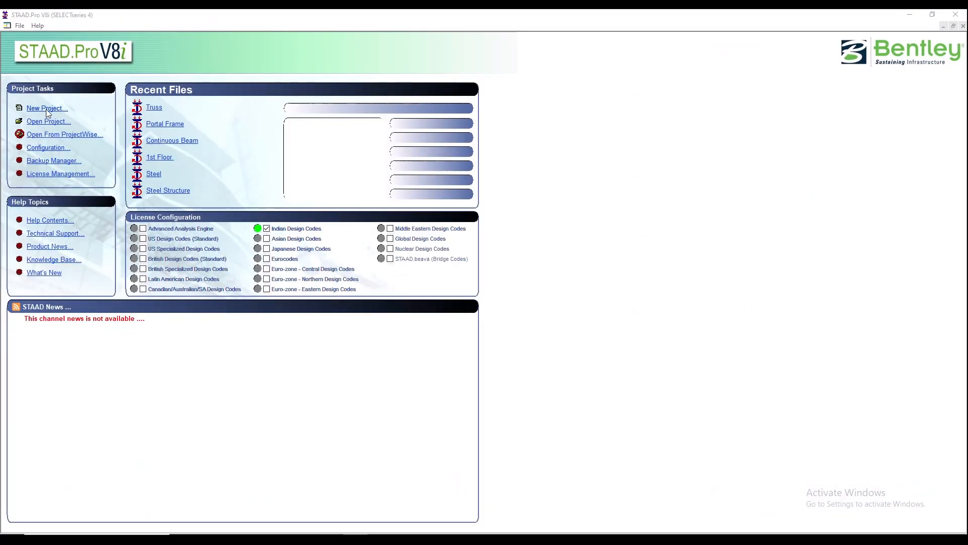
- Create a new Space project named "Truss 1" in the Staad Pro folder, using meter and kilonewton units
left_click(47, 108)
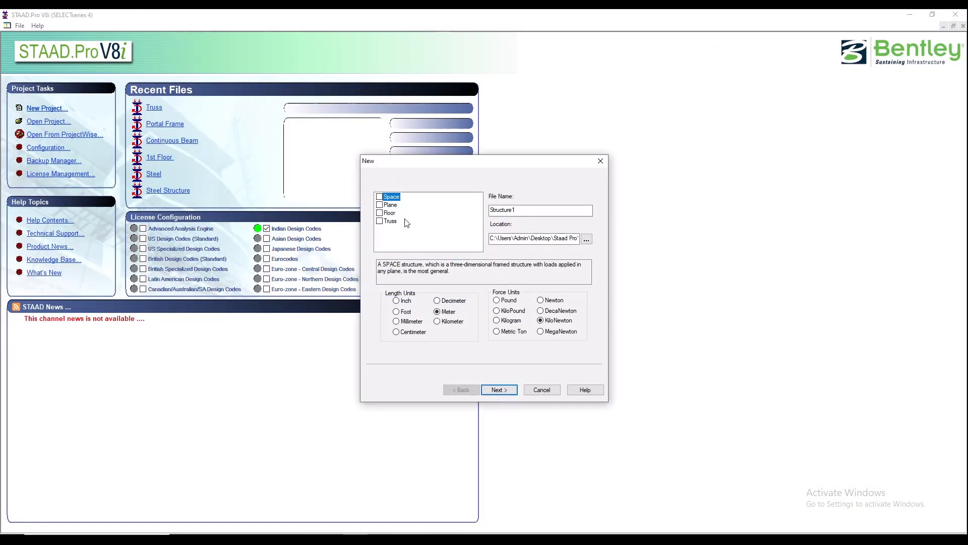
double_click(519, 208)
type("Tru")
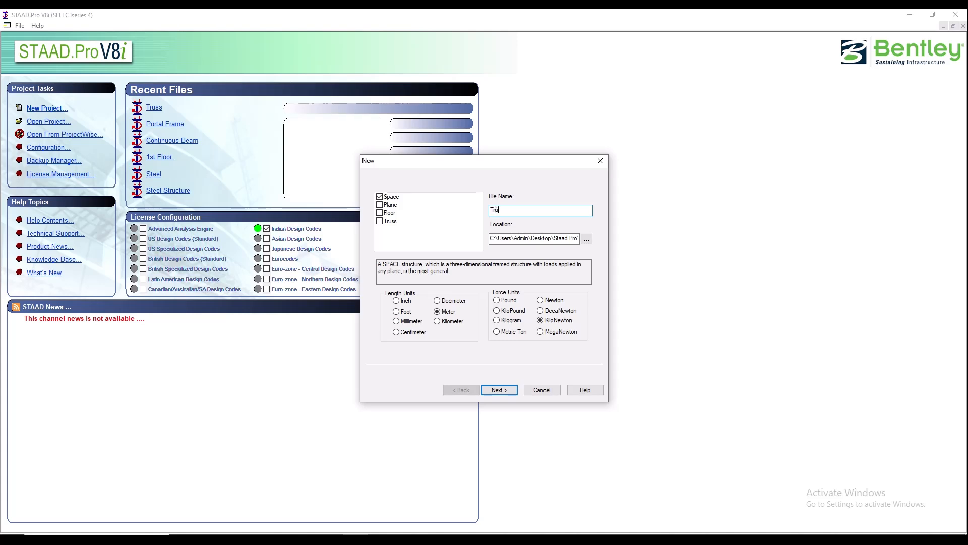
type("ss 1")
left_click(586, 240)
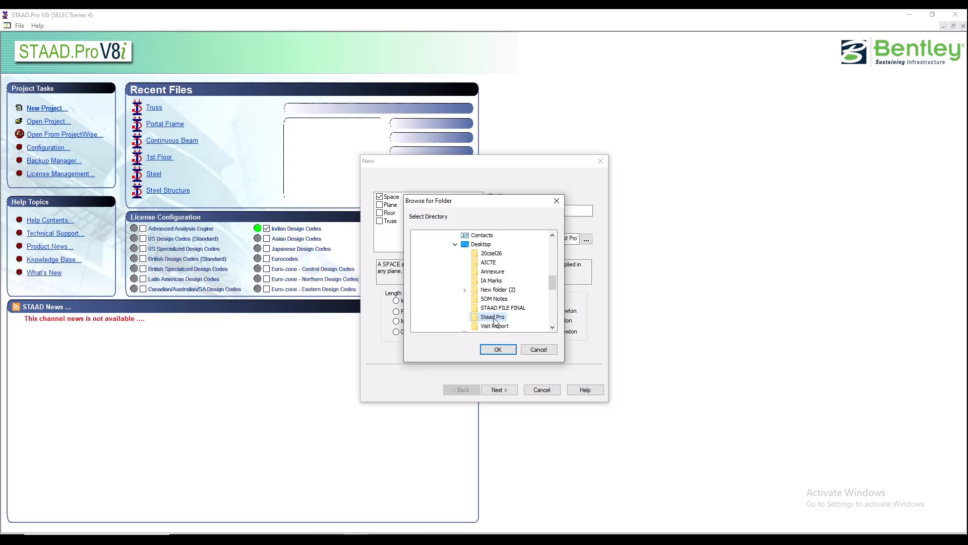
left_click(500, 349)
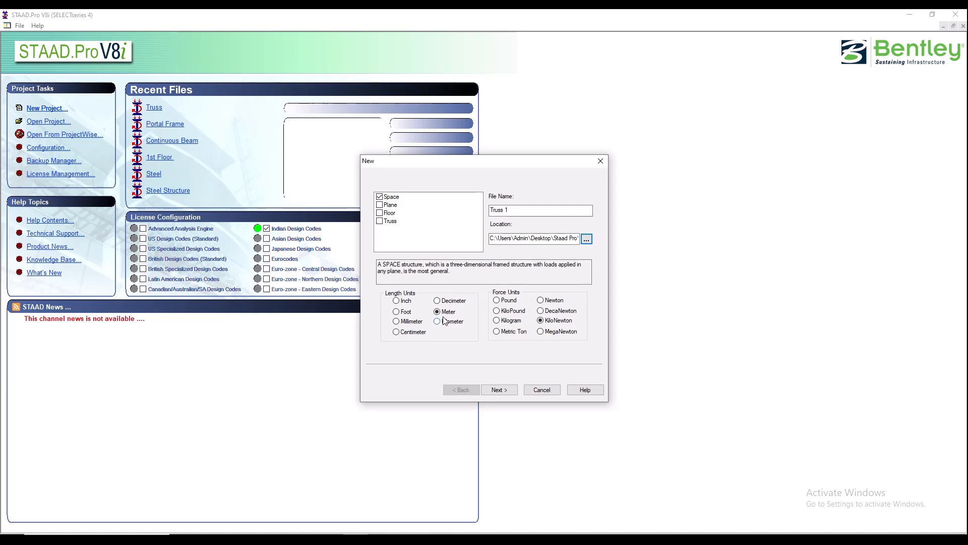
left_click(507, 390)
left_click(506, 390)
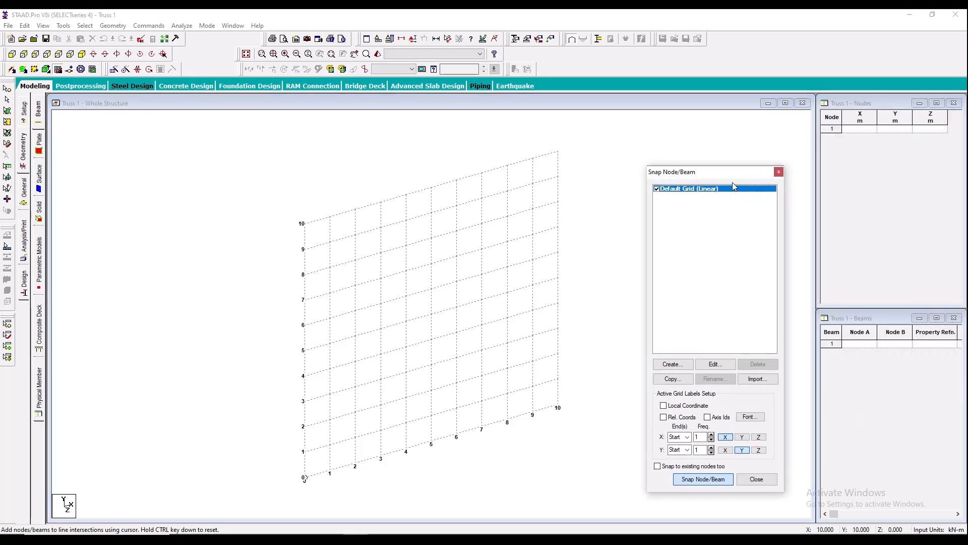
- Close the Snap Node/Beam grid and enter the first two nodes in the node table at X = 0 and 3 m
left_click(779, 171)
left_click(854, 129)
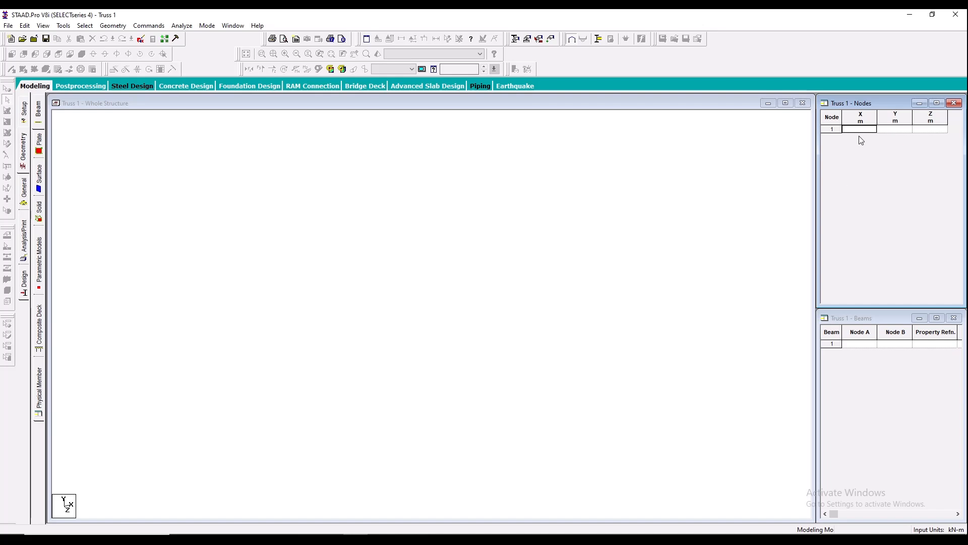
type("0")
key("Tab")
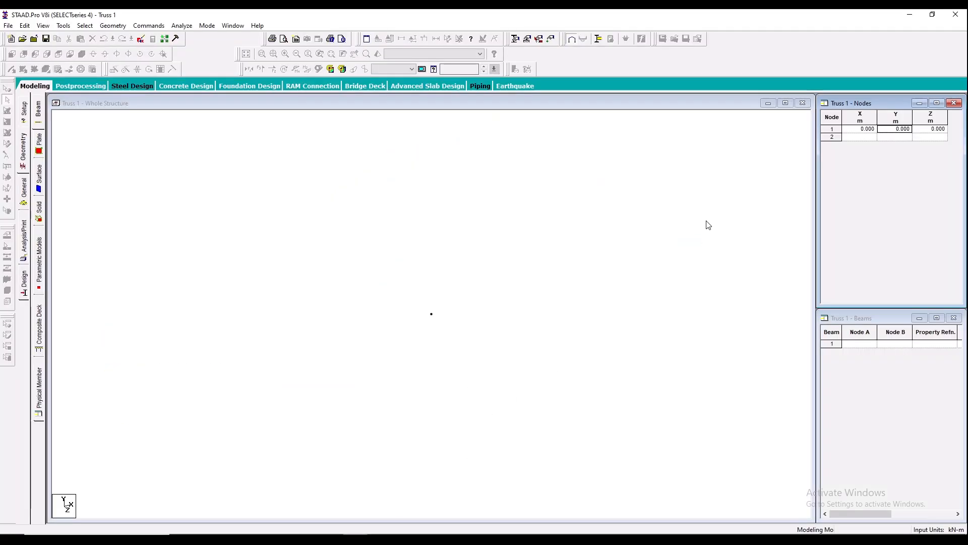
key("Tab")
type("3")
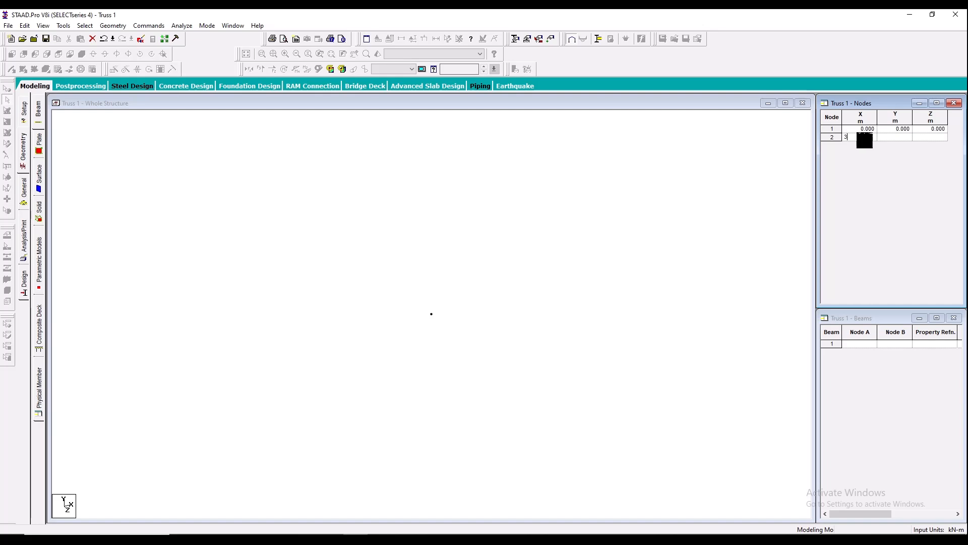
key("Tab")
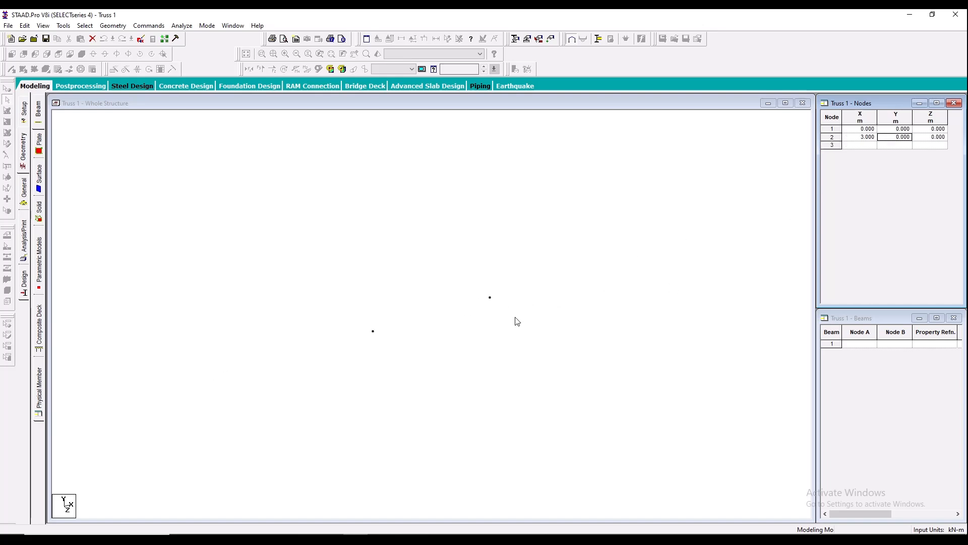
- Add nodes 3, 4 and 5 to the node table at X = 6, 9 and 12 m
left_click(868, 146)
type("6")
key("Tab")
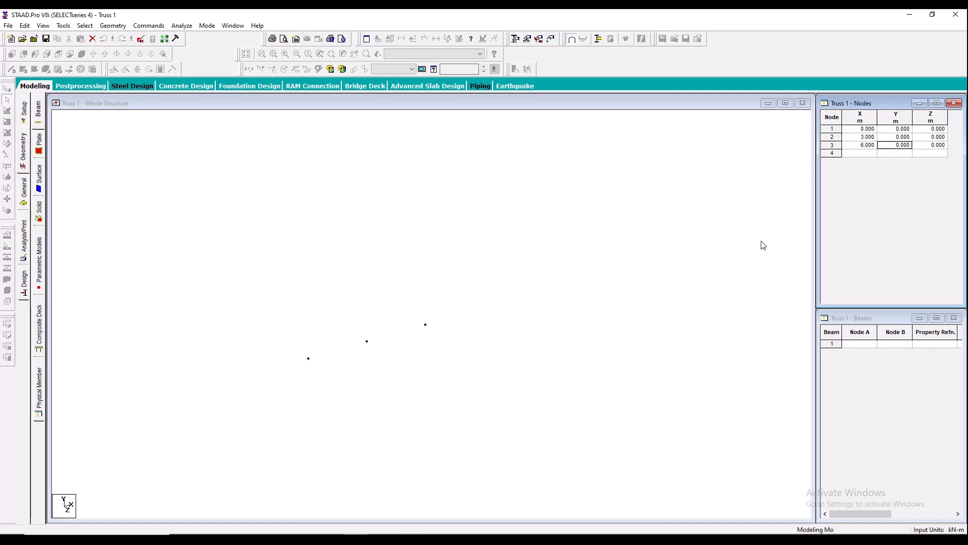
left_click(866, 154)
type("9")
key("Tab")
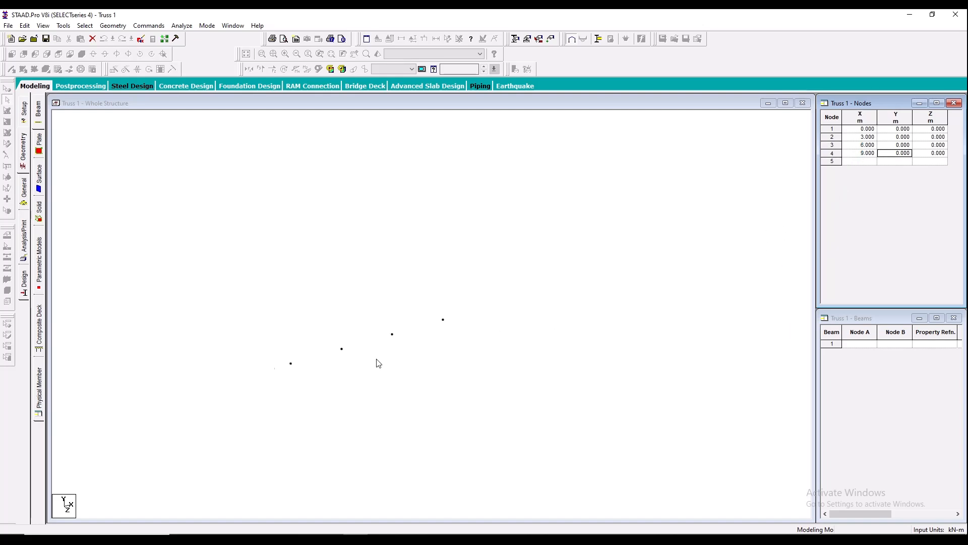
left_click(868, 161)
type("12")
key("Tab")
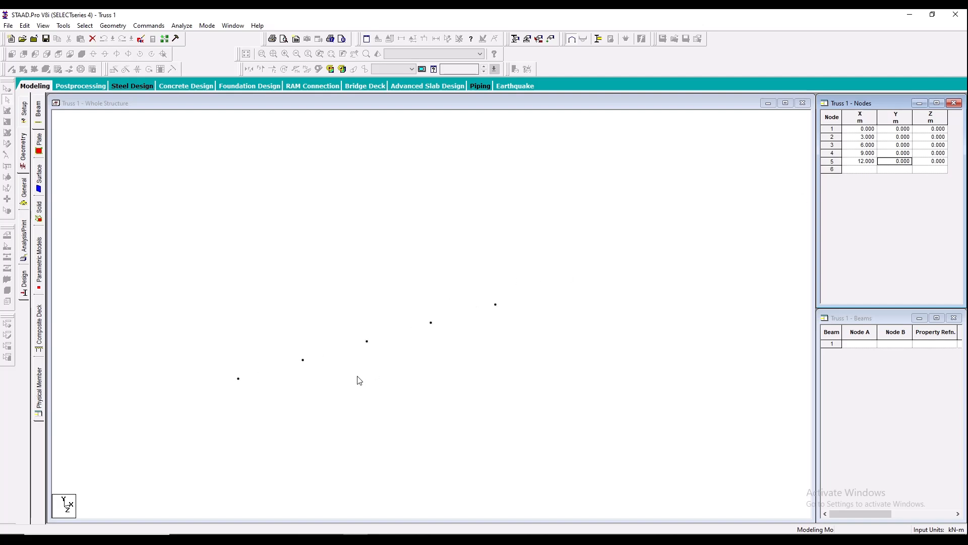
- Show the model in front elevation and consult the truss diagram and calculated heights in the PDF
left_click(90, 139)
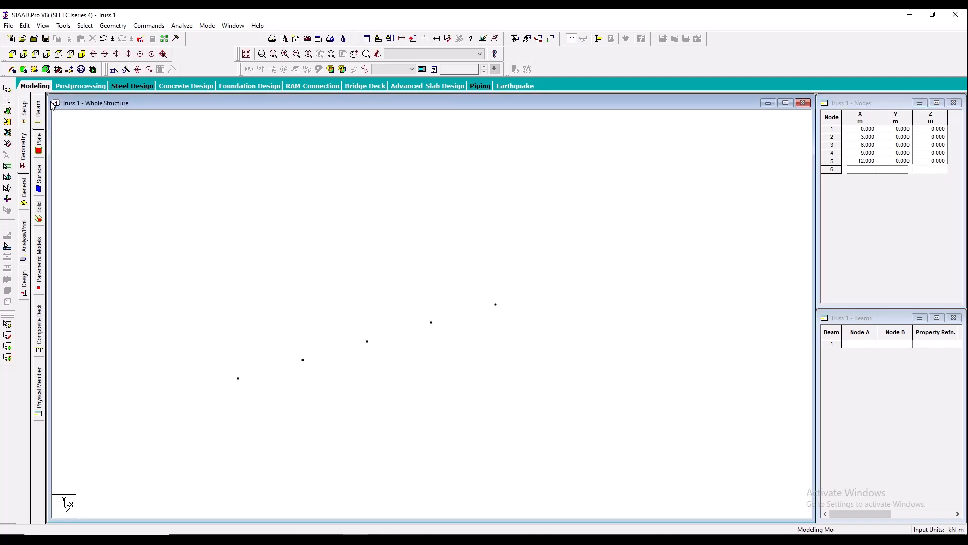
left_click(12, 55)
left_click(282, 539)
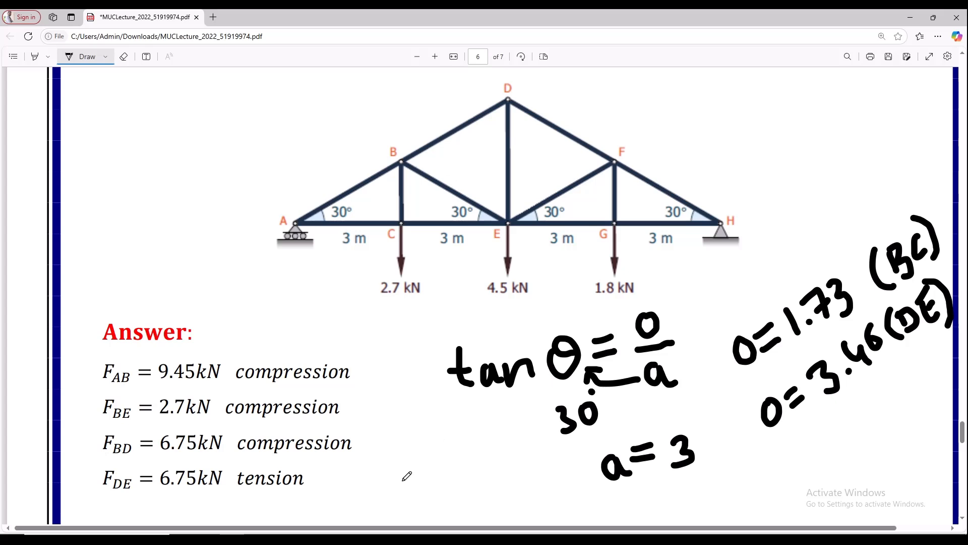
left_click(417, 539)
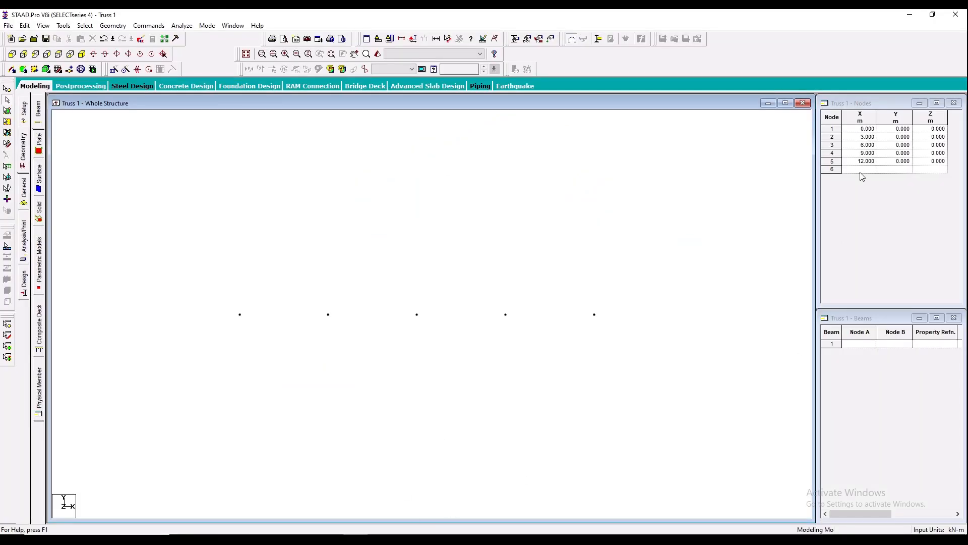
- Add nodes 6 and 7 to the node table at X = 3 and 9 m, both with Y = 1.73 m
left_click(861, 170)
type("3")
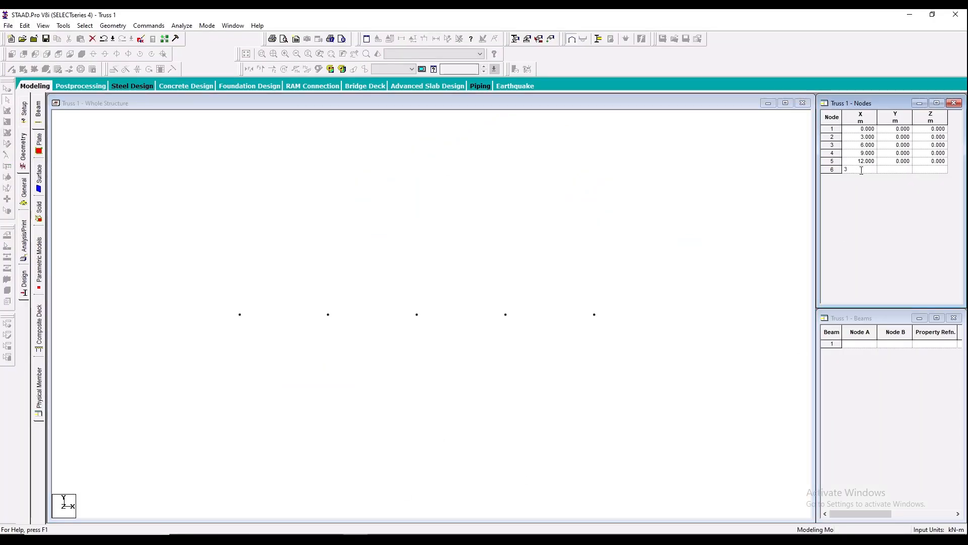
key("Tab")
type("1.73")
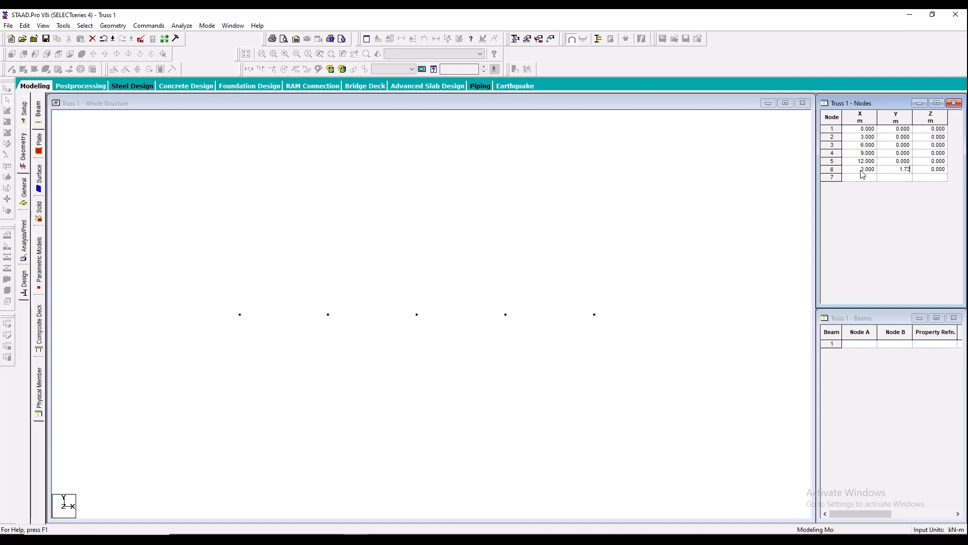
key("Tab")
left_click(863, 178)
type("9")
left_click(893, 177)
type("1.73")
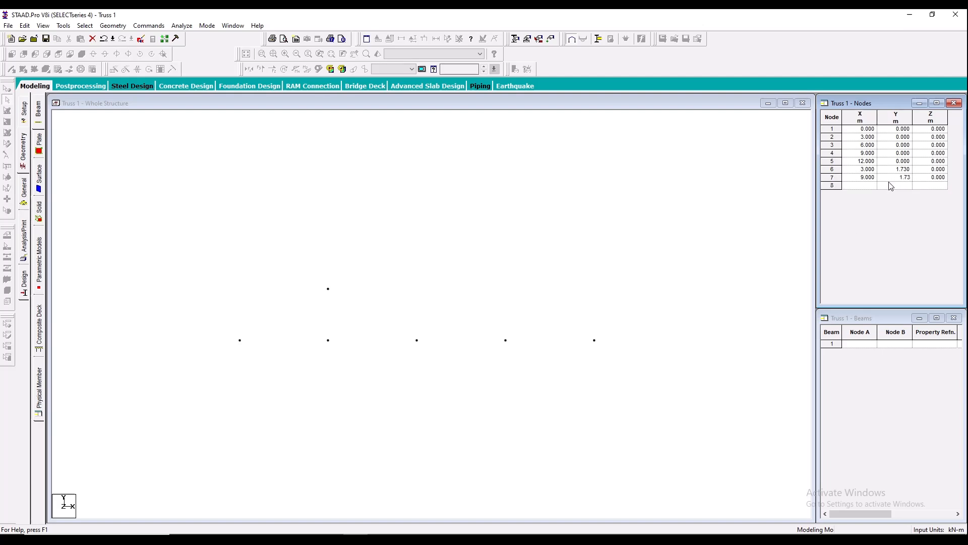
key("Tab")
- Add apex node 8 at X = 6 m and Y = 3.46 m, checking its height in the PDF
left_click(860, 188)
type("6")
key("Tab")
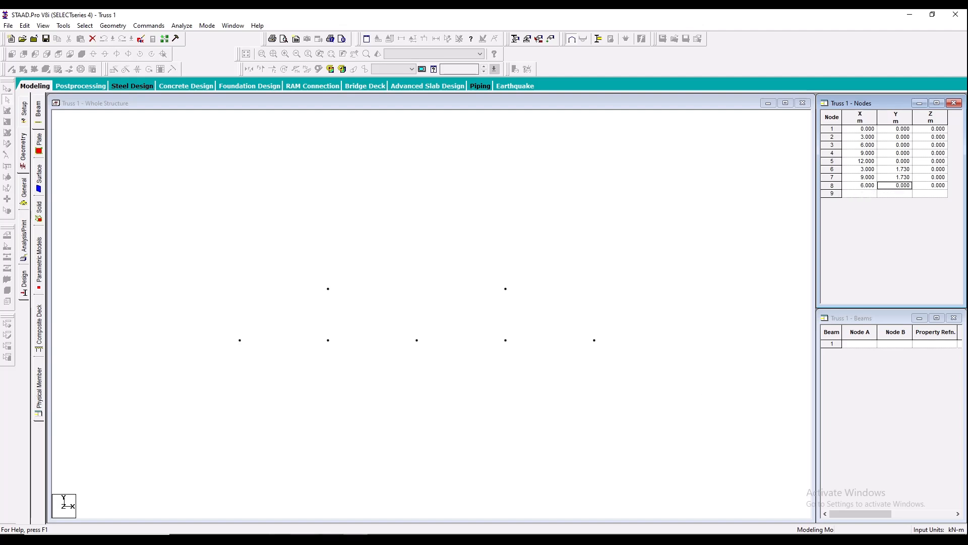
key("alt+Tab")
key("alt+Tab")
type("3.46")
key("Tab")
left_click(367, 331)
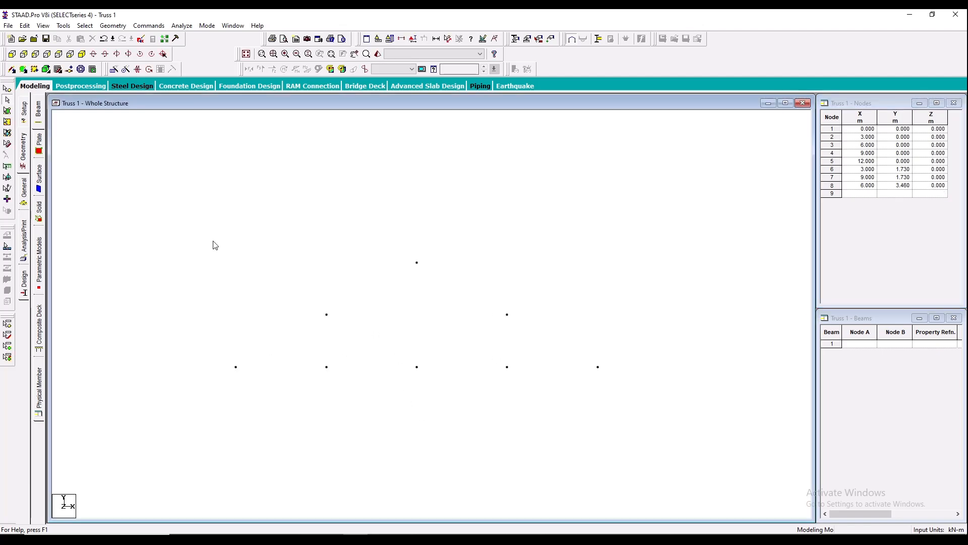
- Draw beams between the nodes for the bottom chord, both sloping top chords, the three verticals and the two inner diagonals, following the PDF diagram
left_click(12, 70)
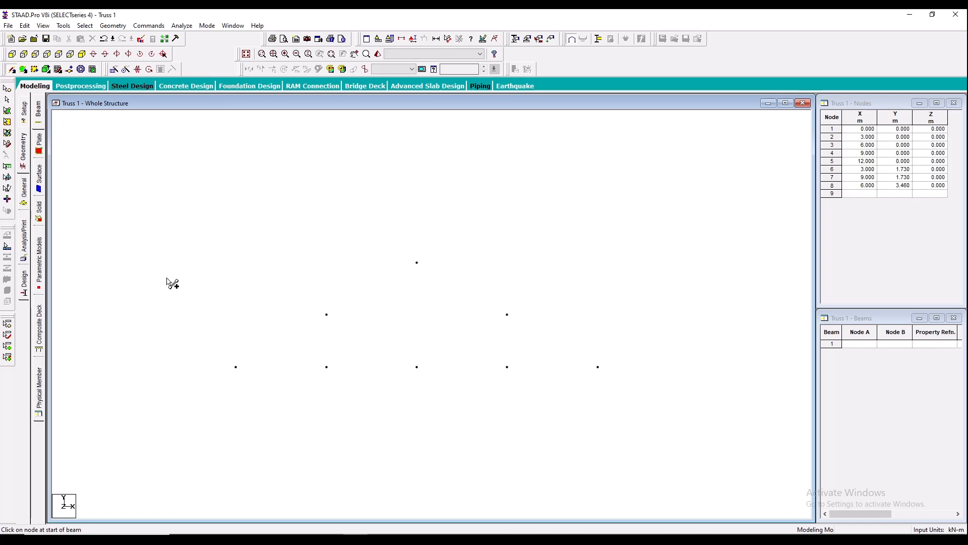
mouse_move(236, 367)
left_mouse_down()
mouse_move(417, 368)
mouse_move(458, 379)
mouse_move(507, 367)
mouse_move(598, 367)
mouse_move(237, 368)
mouse_move(424, 271)
mouse_move(417, 263)
mouse_move(497, 325)
mouse_move(508, 315)
mouse_move(598, 367)
left_mouse_up()
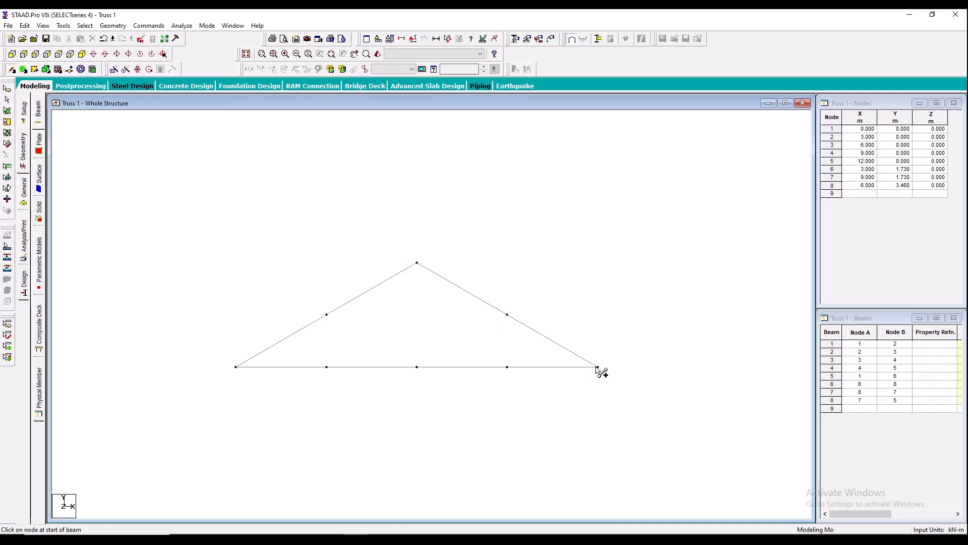
key("alt+Tab")
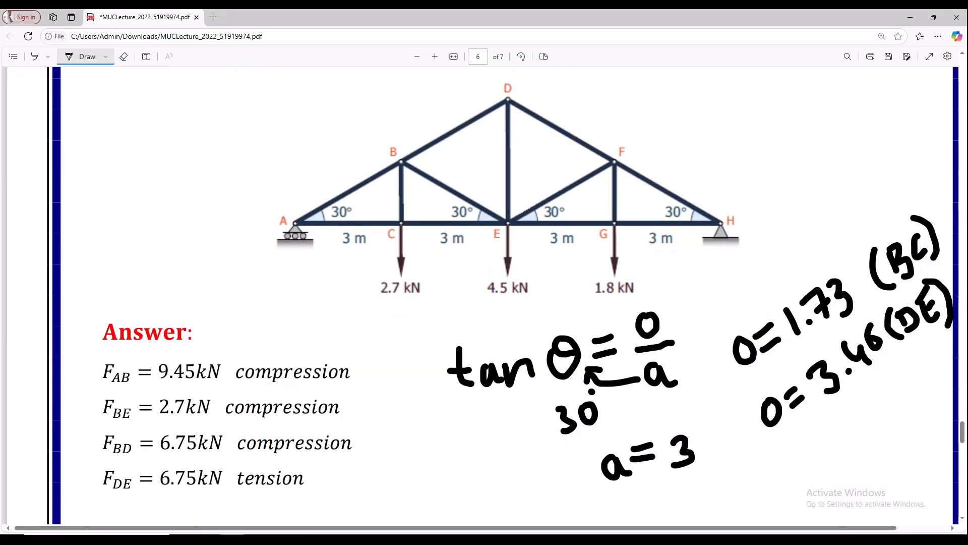
key("alt+Tab")
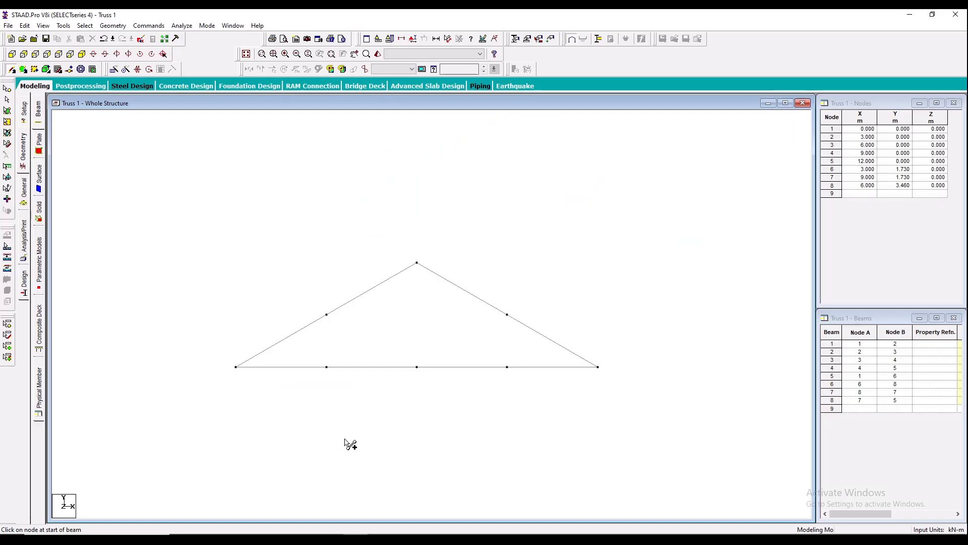
left_click_drag(326, 367, 508, 367)
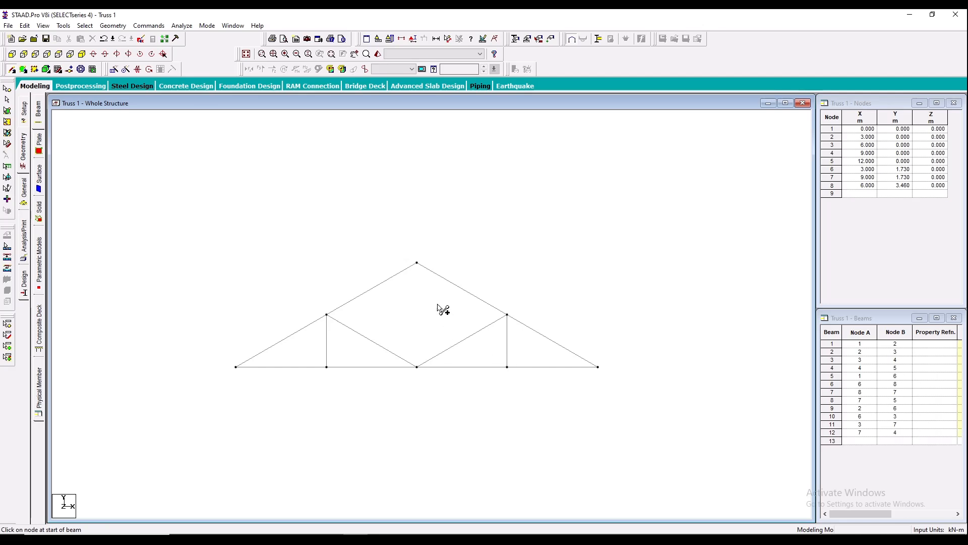
left_click_drag(417, 264, 421, 367)
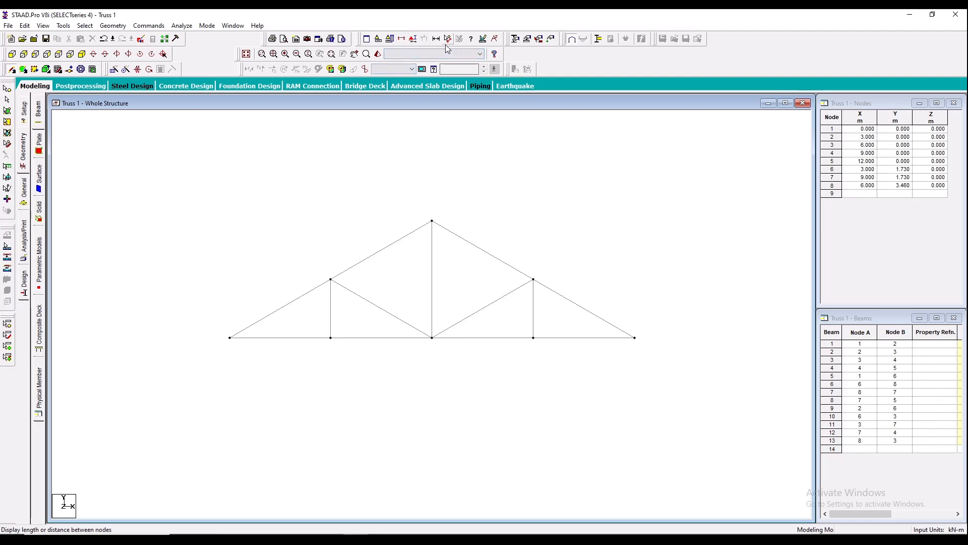
- Display the node-to-node distances along the four bottom chord panels, the vertical at X = 9 m and the central vertical
left_click(229, 337)
left_click(330, 338)
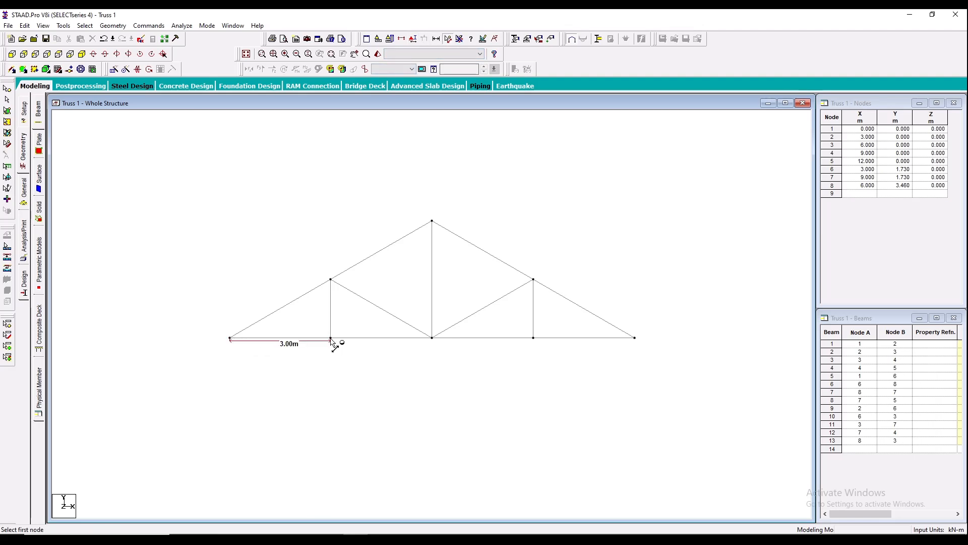
left_click(433, 338)
left_click(533, 338)
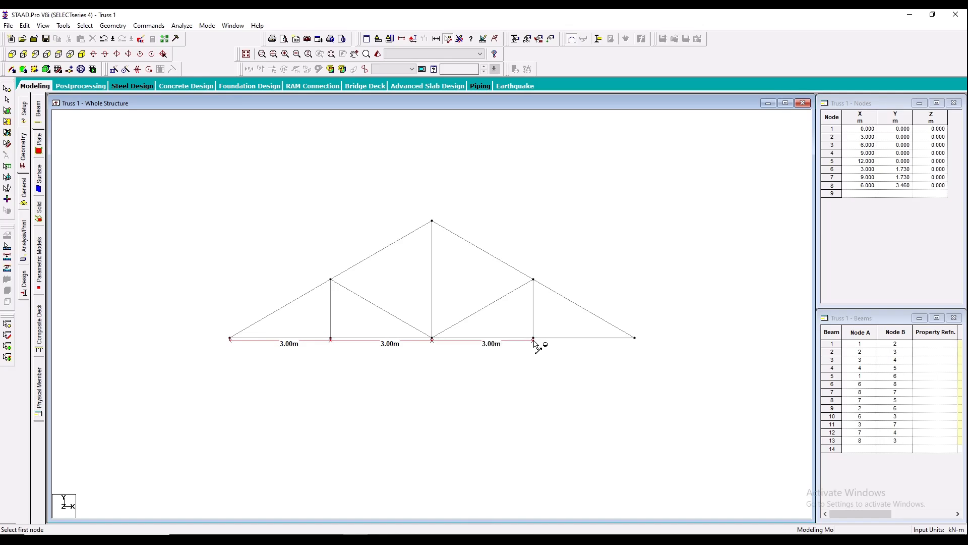
double_click(635, 338)
left_click(533, 279)
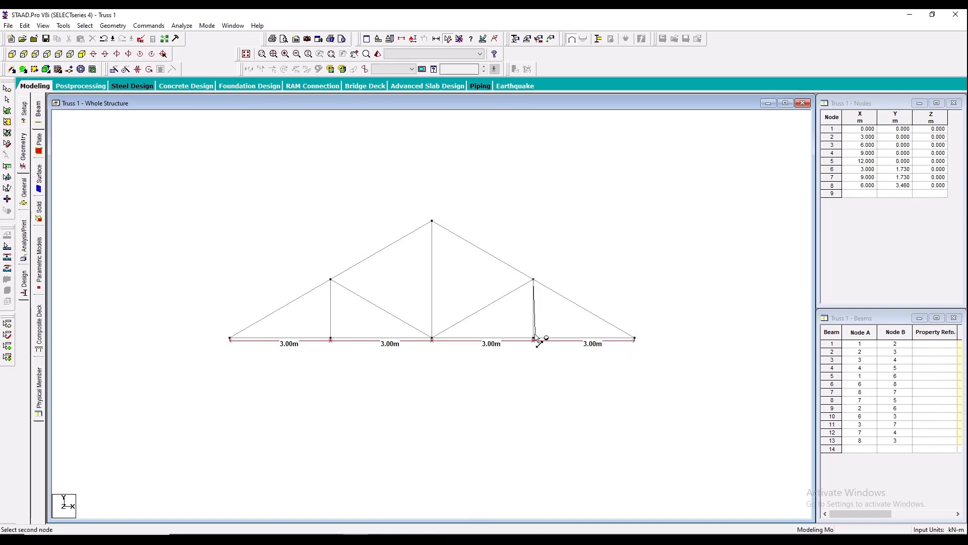
left_click(533, 337)
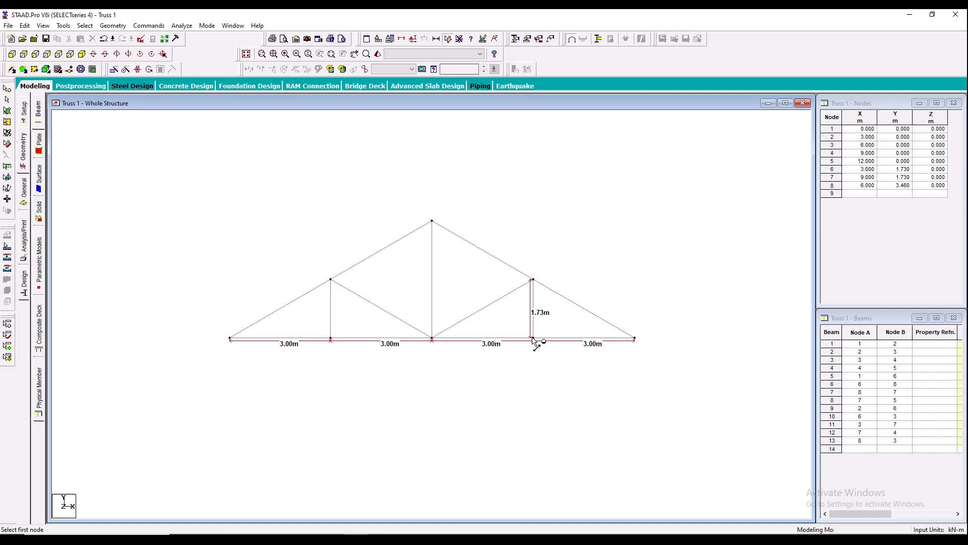
left_click(431, 221)
left_click(431, 338)
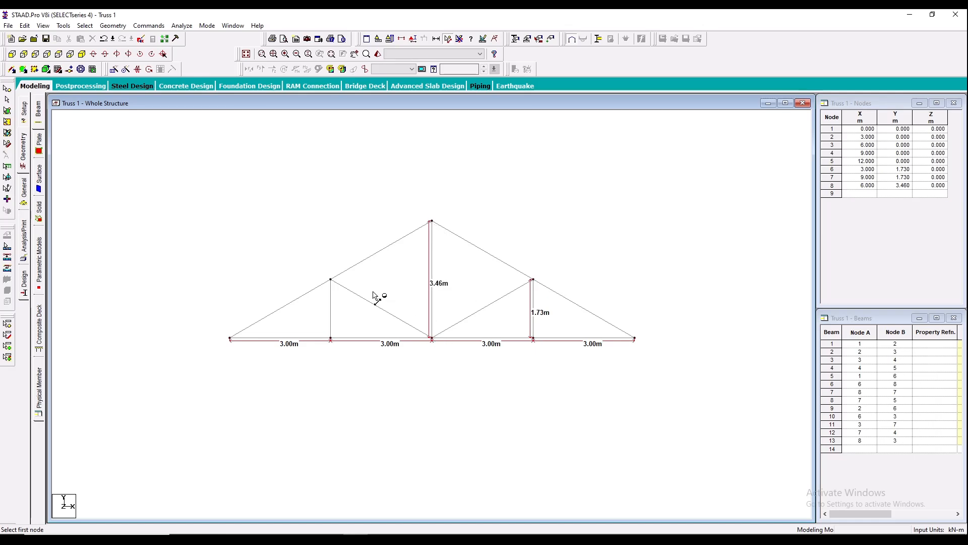
- Add the Indian angle section ISA55x55x10 in steel from the section database to the model's properties
left_click(24, 191)
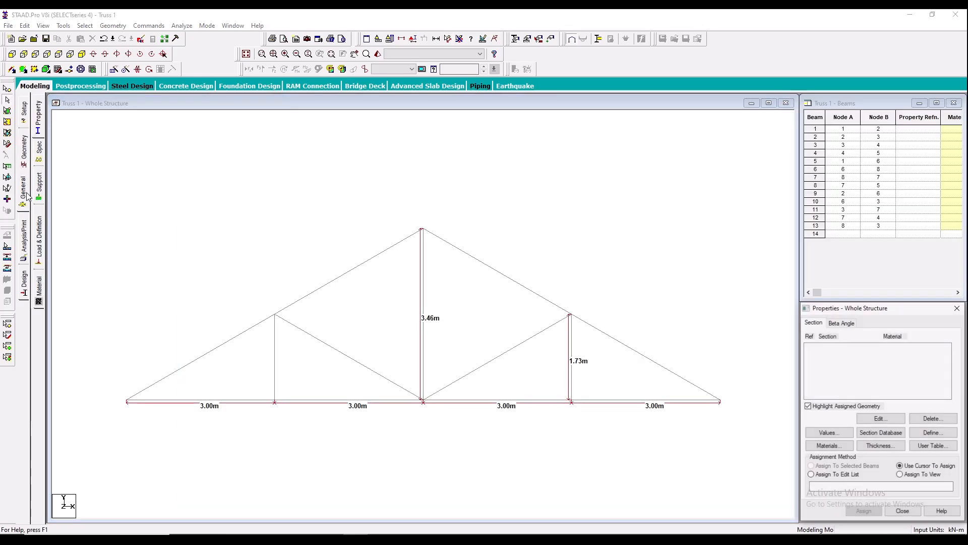
scroll(378, 295, "up", 2)
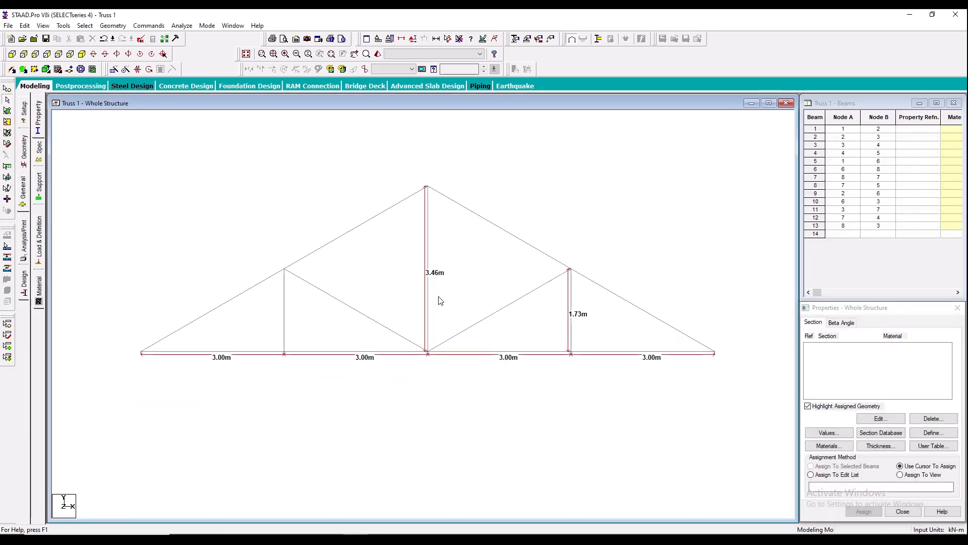
left_click(881, 433)
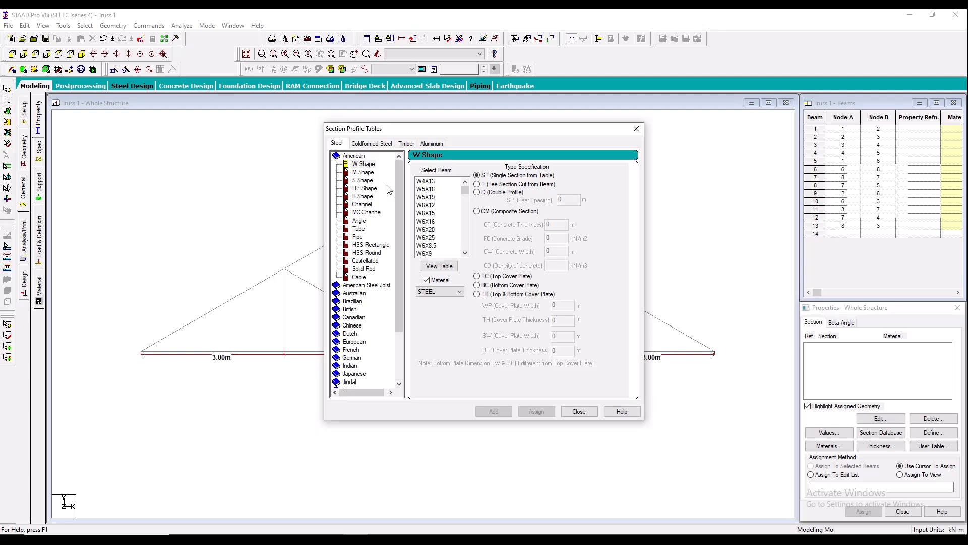
double_click(357, 157)
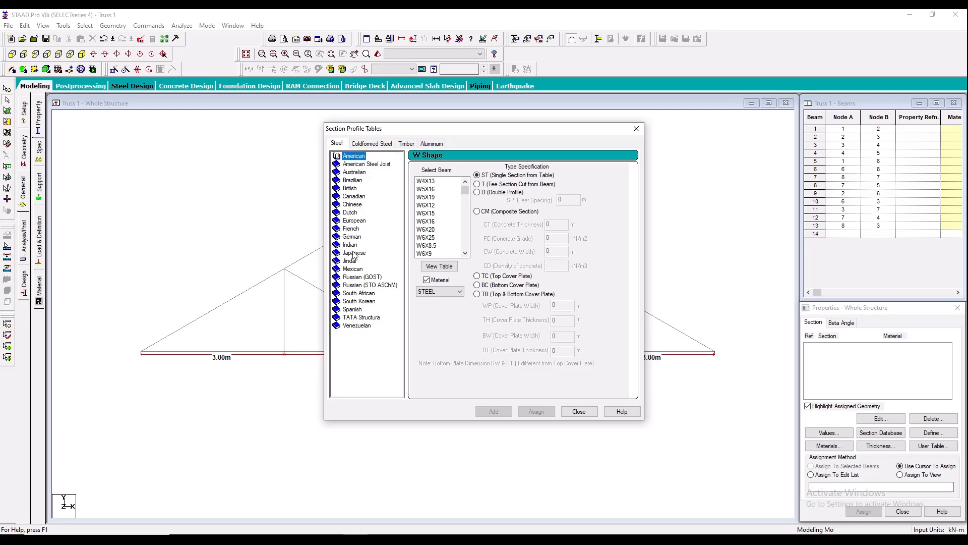
double_click(350, 246)
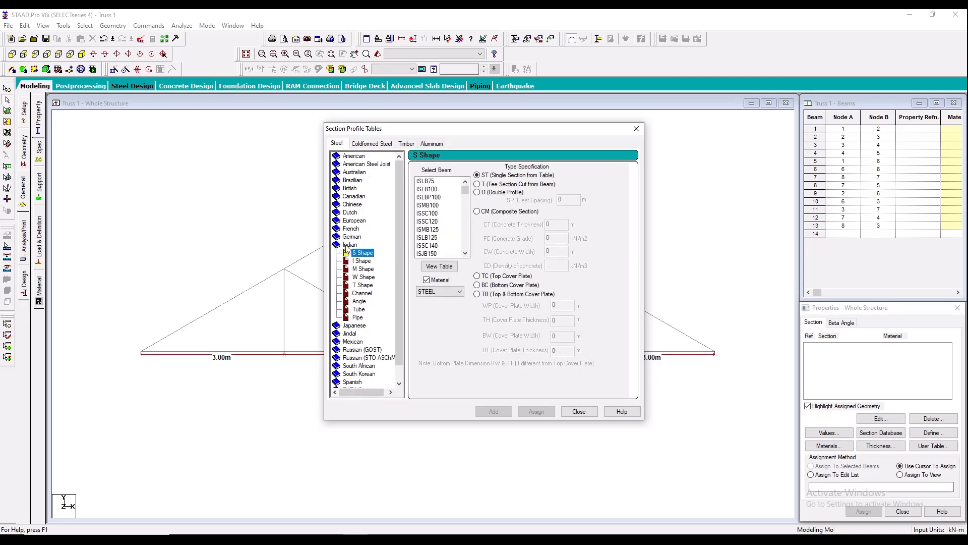
left_click(359, 301)
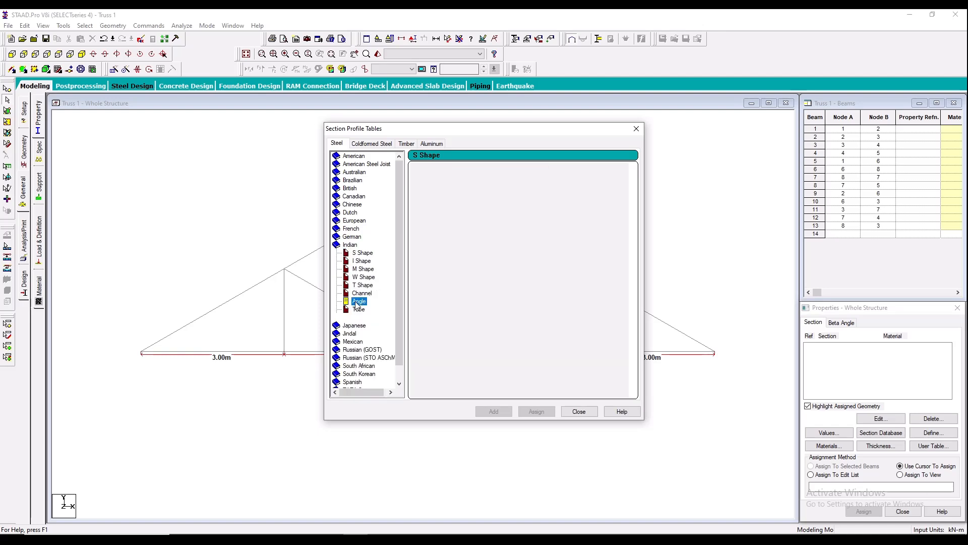
left_click(435, 275)
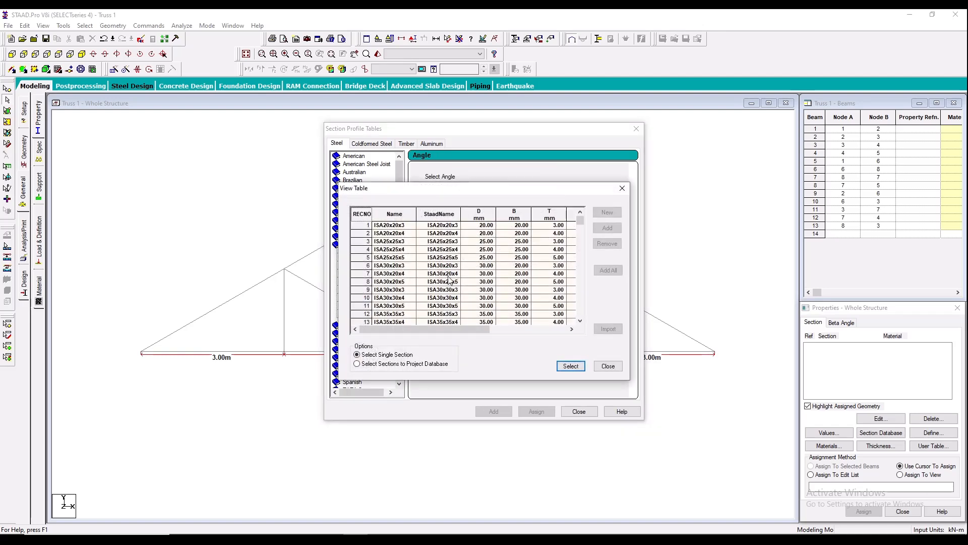
left_click_drag(580, 220, 580, 238)
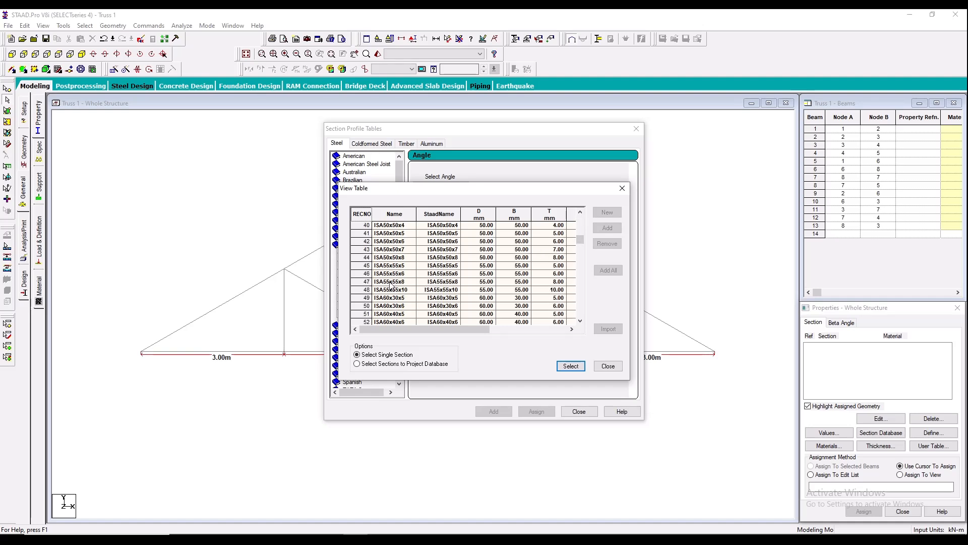
left_click(367, 289)
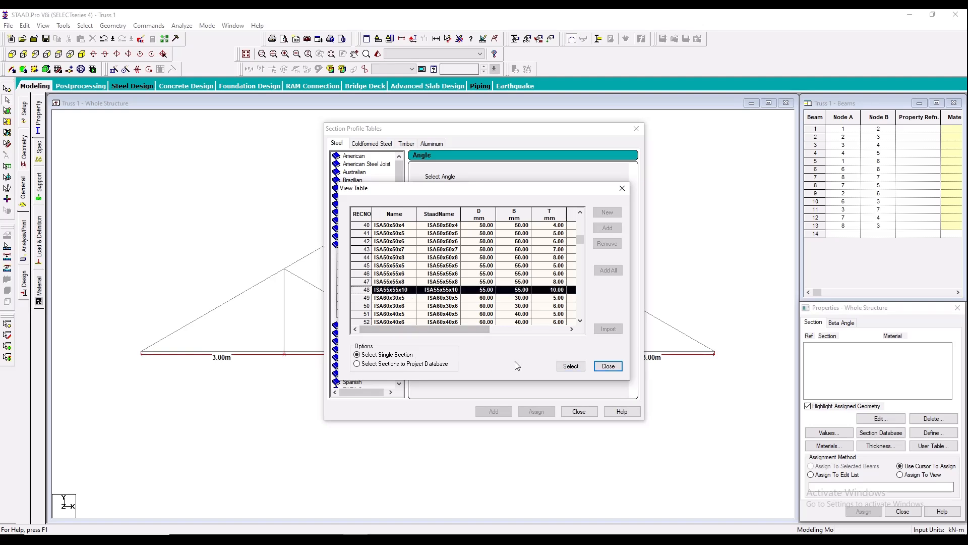
left_click(570, 366)
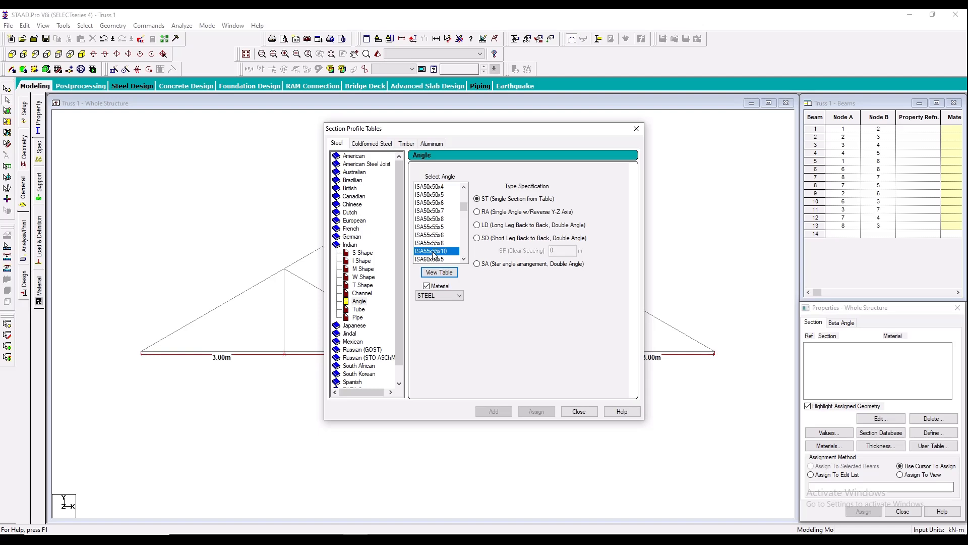
left_click(578, 411)
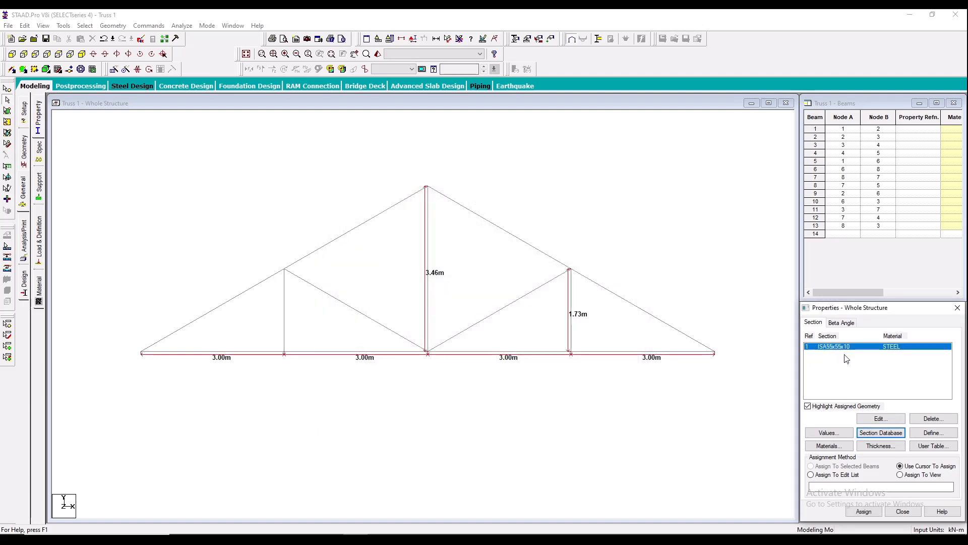
- Assign the ISA55x55x10 section to all truss members using Assign To View
left_click(907, 475)
left_click(867, 511)
left_click(898, 437)
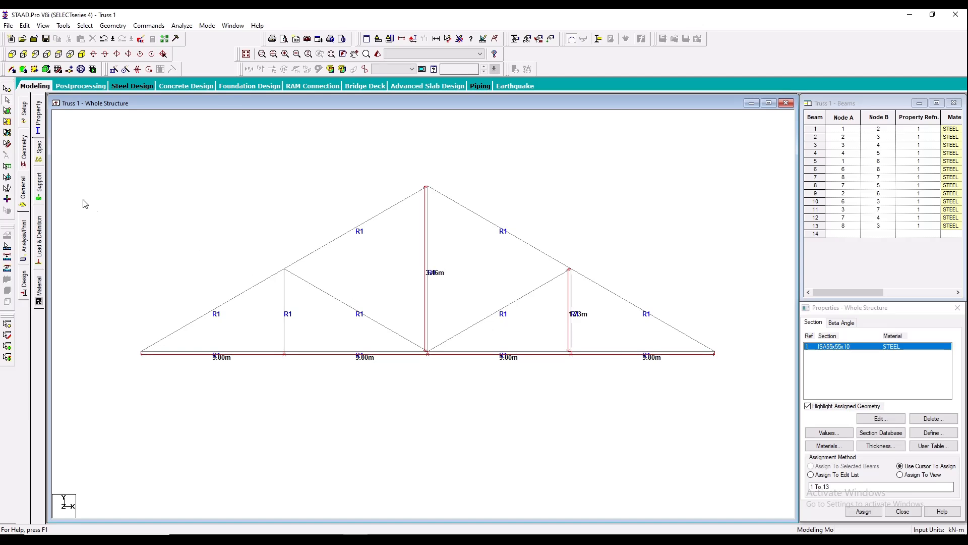
- Create a pinned support definition and consult the support types in the PDF truss diagram
left_click(40, 185)
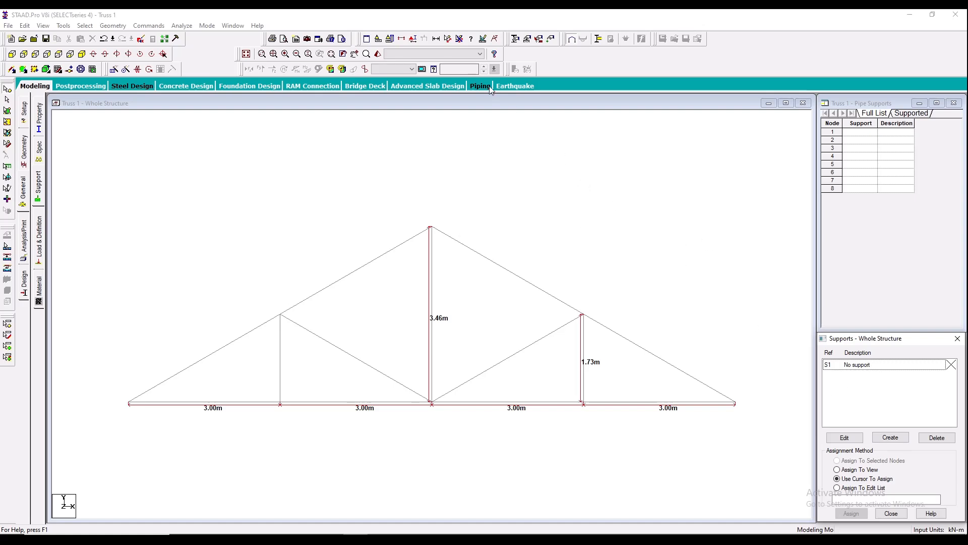
left_click(891, 437)
left_click_drag(812, 289, 757, 164)
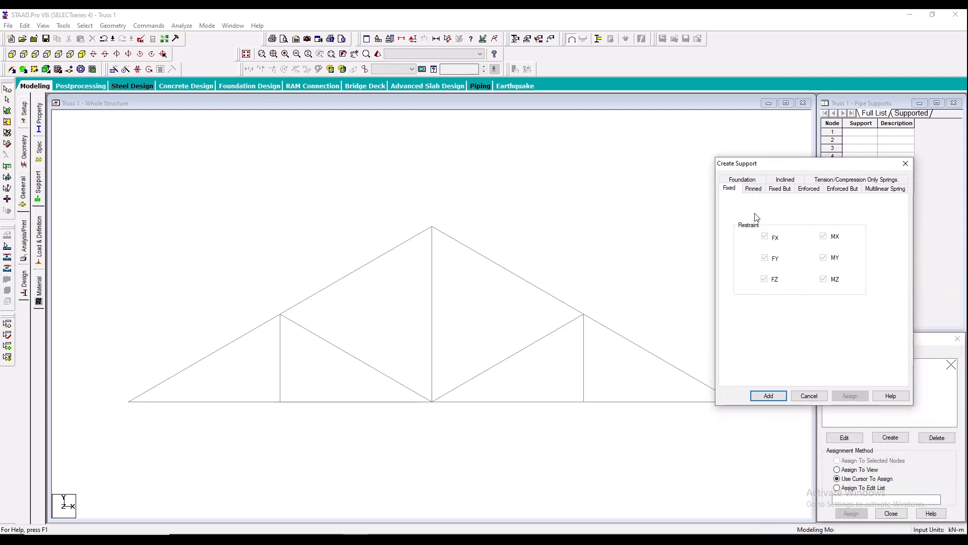
left_click(755, 188)
left_click(756, 396)
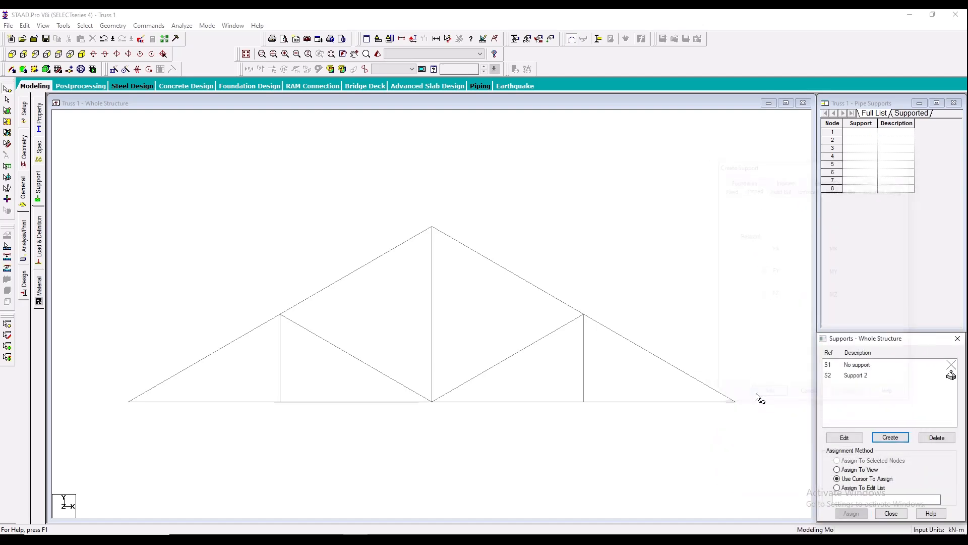
left_click(369, 538)
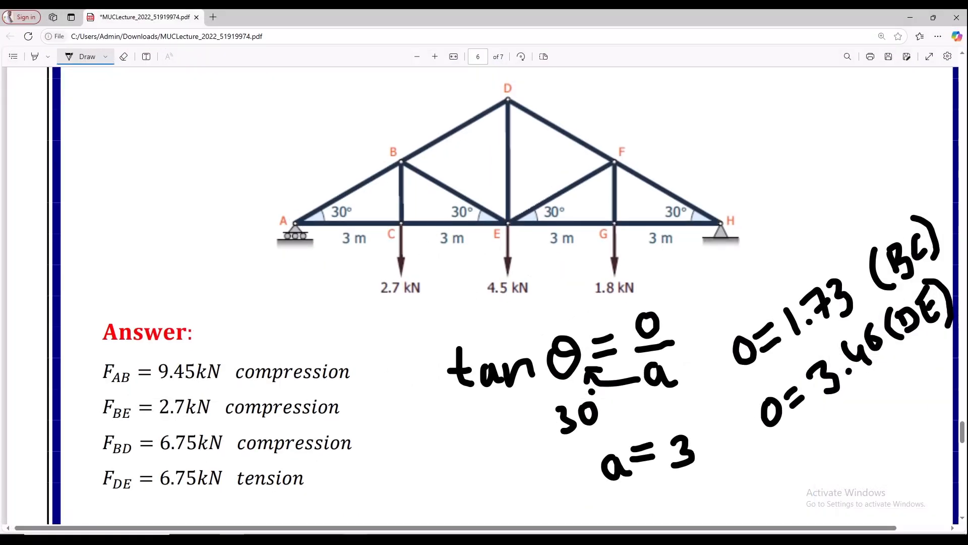
- Create a Fixed But support definition with FX and MZ released
left_click(355, 539)
left_click(889, 439)
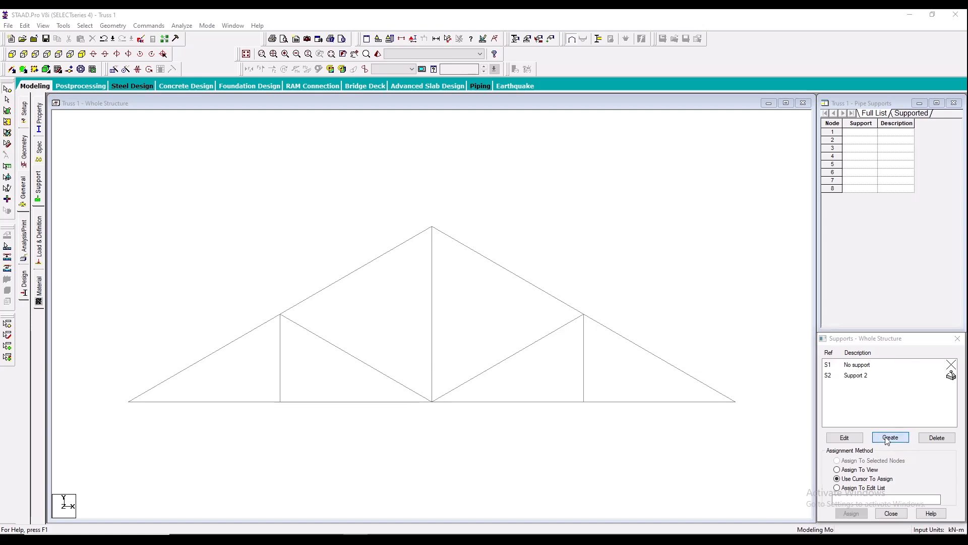
left_click(700, 181)
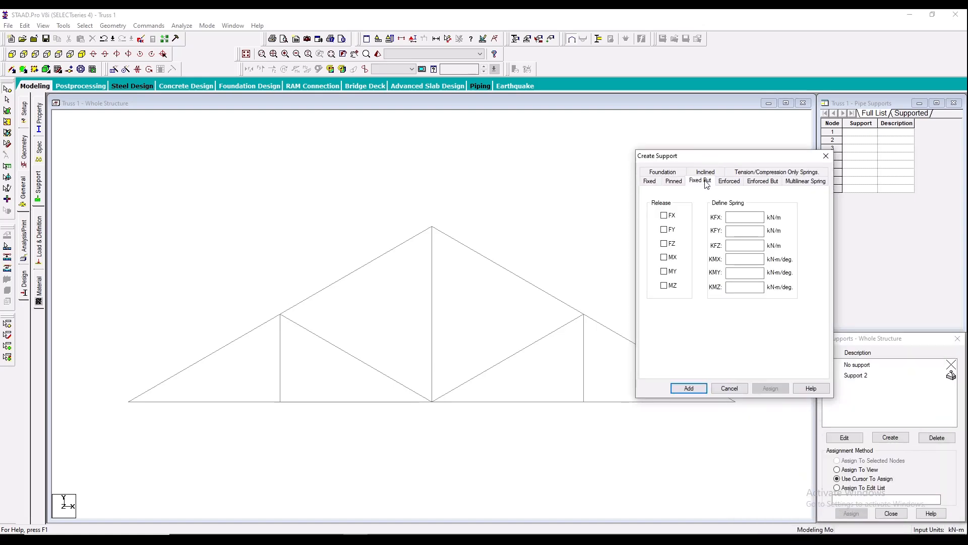
left_click(667, 217)
left_click(675, 287)
left_click_drag(687, 158, 748, 154)
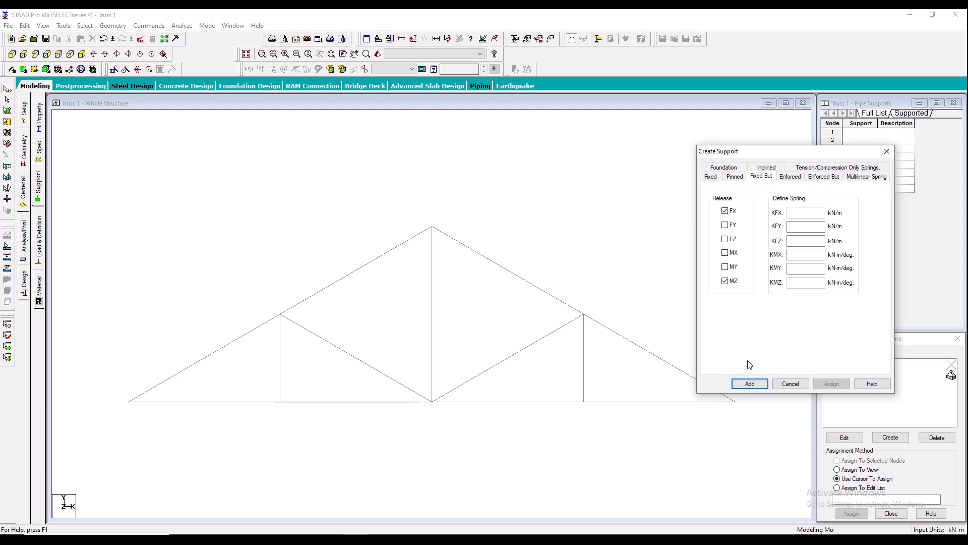
left_click(751, 384)
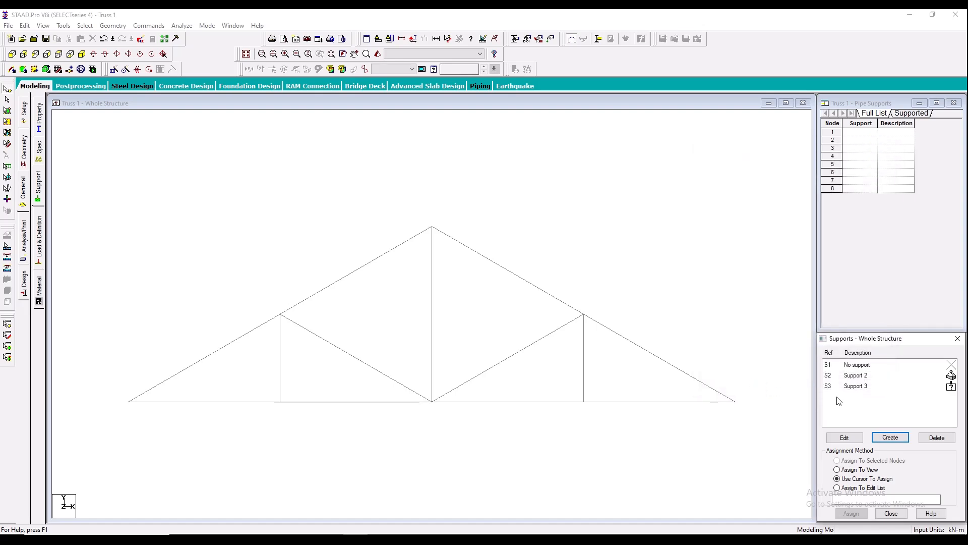
- Assign the pinned support to the left end node of the truss
left_click(857, 377)
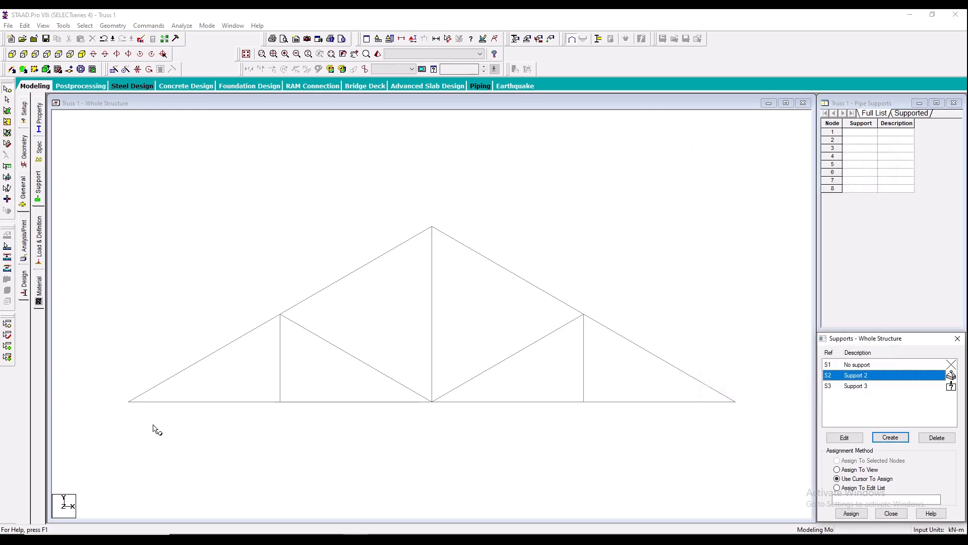
left_click_drag(153, 423, 99, 355)
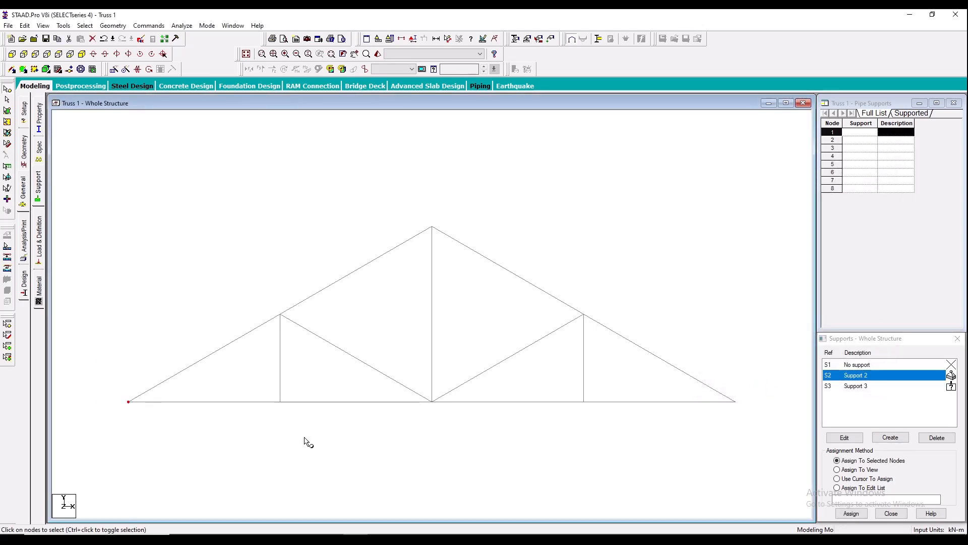
left_click(852, 513)
left_click(902, 454)
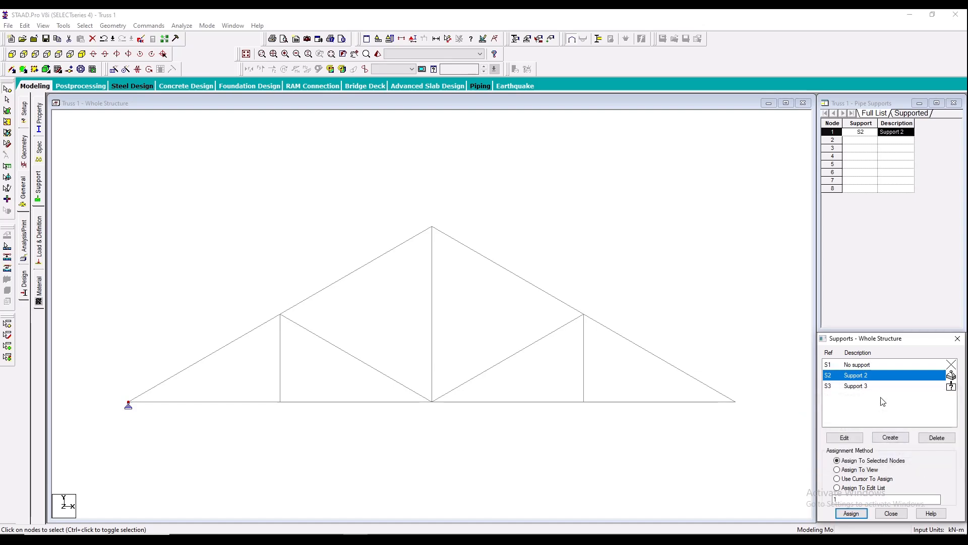
- Assign the Fixed But support to the right end node of the truss
left_click(872, 391)
left_click_drag(755, 424, 724, 382)
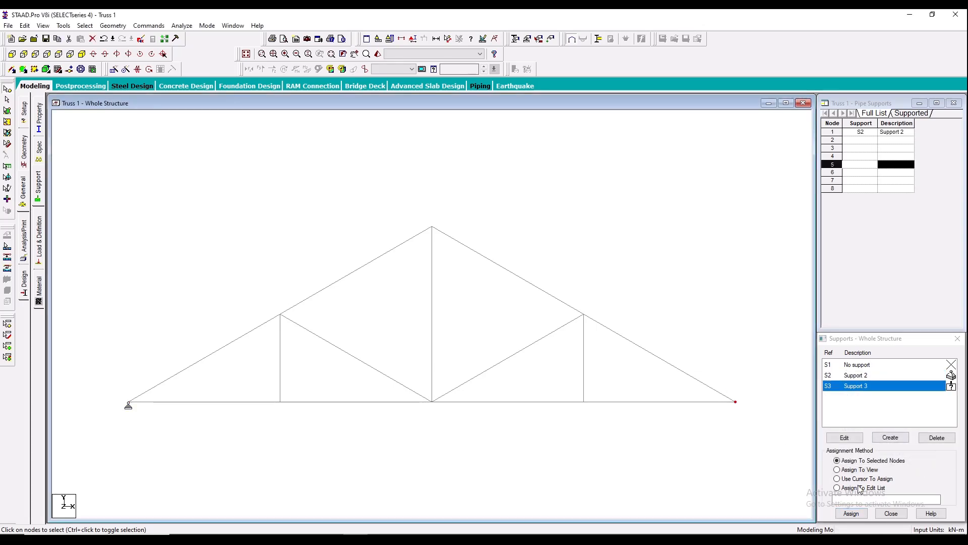
left_click(851, 513)
left_click(902, 454)
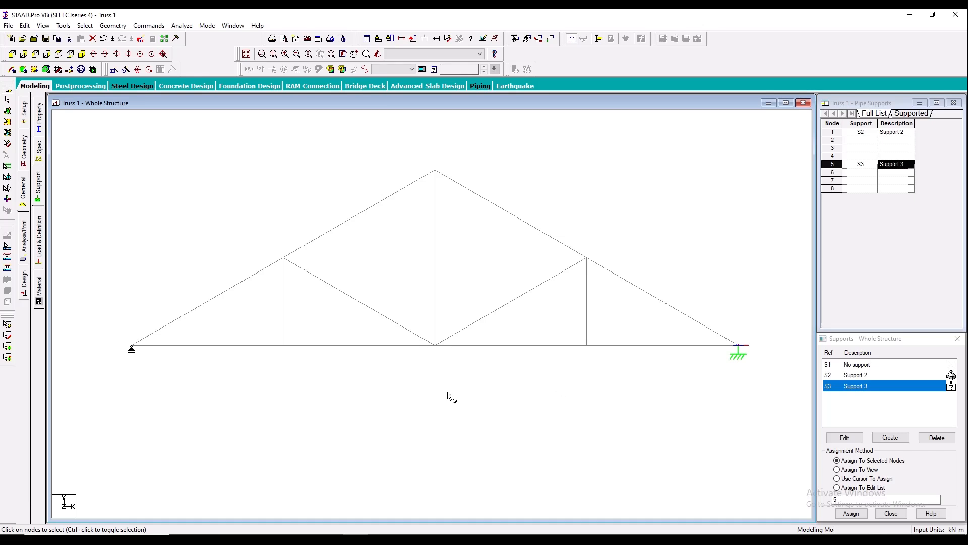
- Add primary load case 1 with loading type Dead and the title Dead Load
left_click(39, 236)
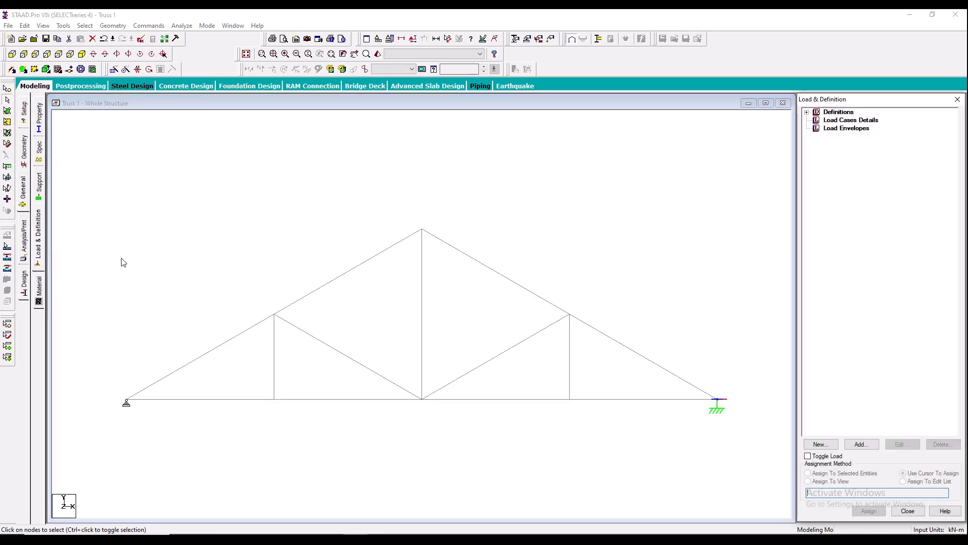
left_click(850, 120)
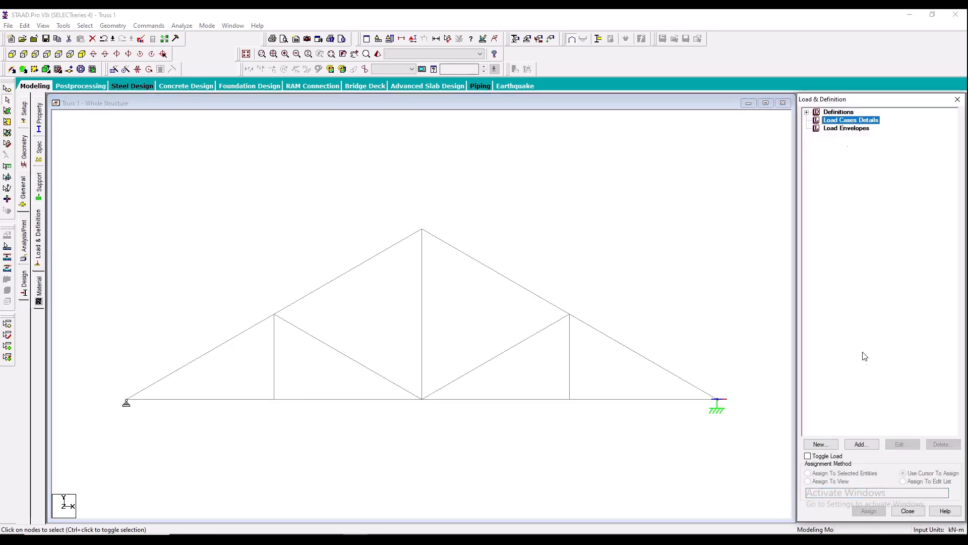
left_click(861, 444)
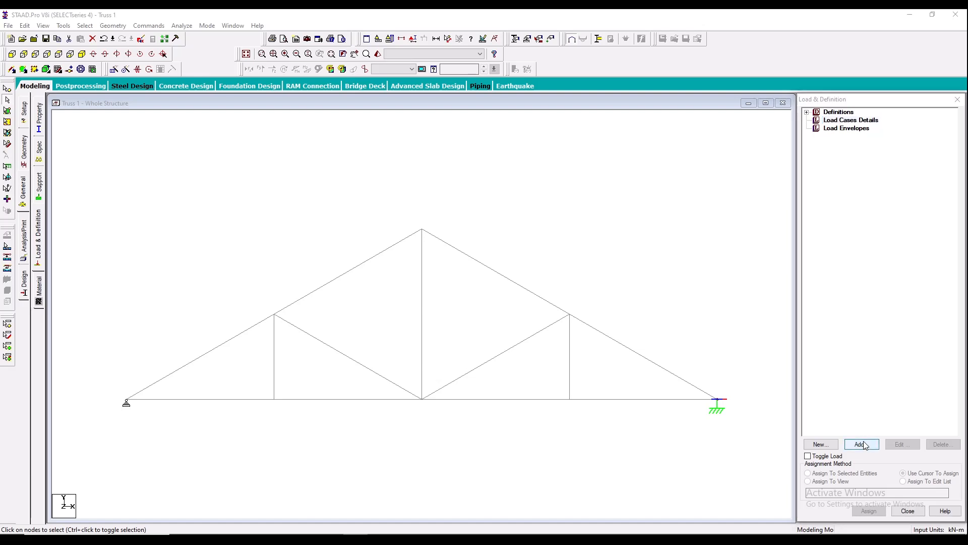
left_click(511, 218)
left_click(512, 231)
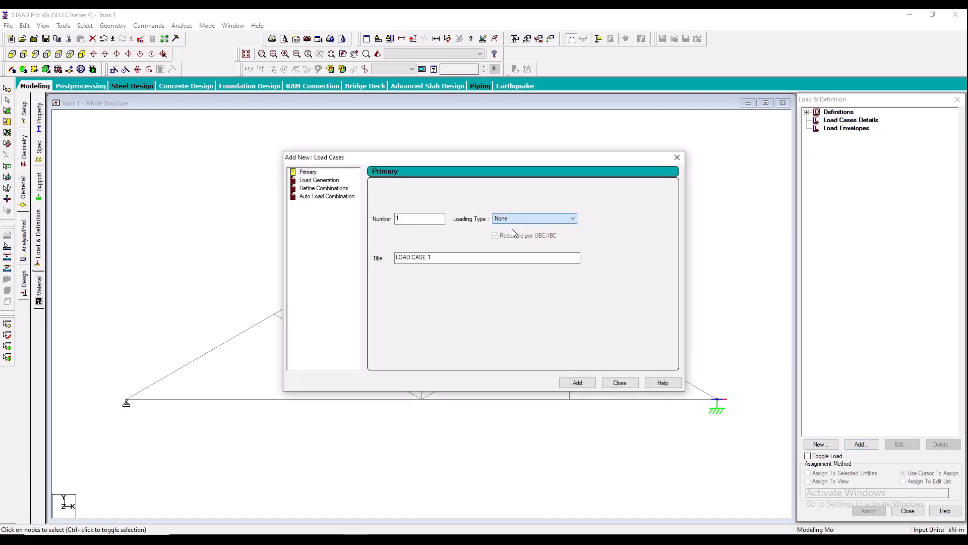
key("Tab")
type("De")
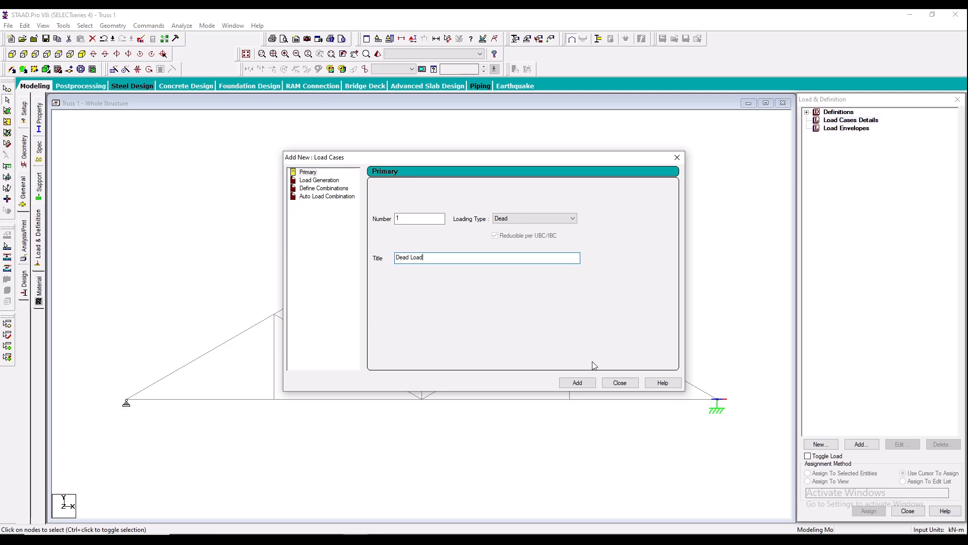
left_click(577, 382)
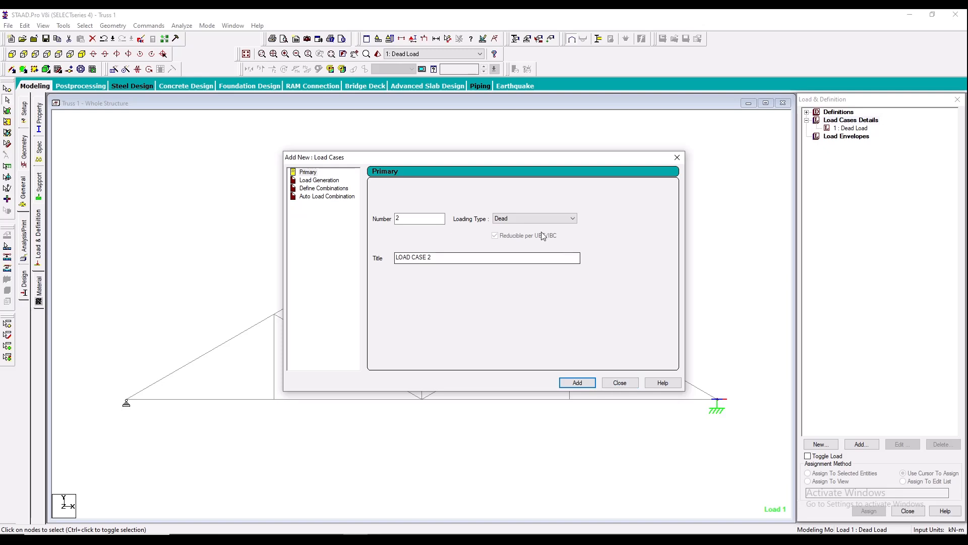
- Add primary load case 2 with loading type Live and the title Live Load
left_click(535, 218)
left_click(505, 233)
left_click_drag(473, 258, 359, 265)
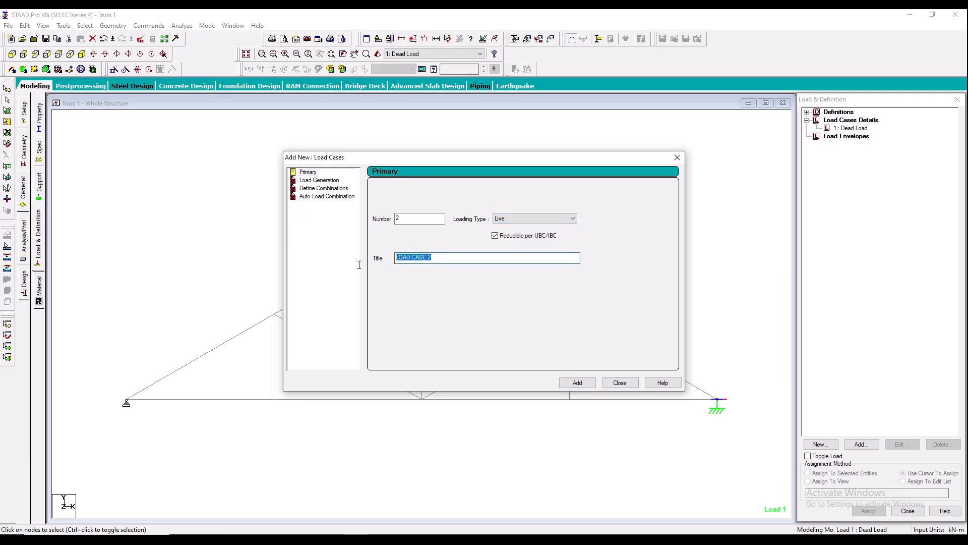
type("Live Load")
left_click(578, 382)
left_click(616, 381)
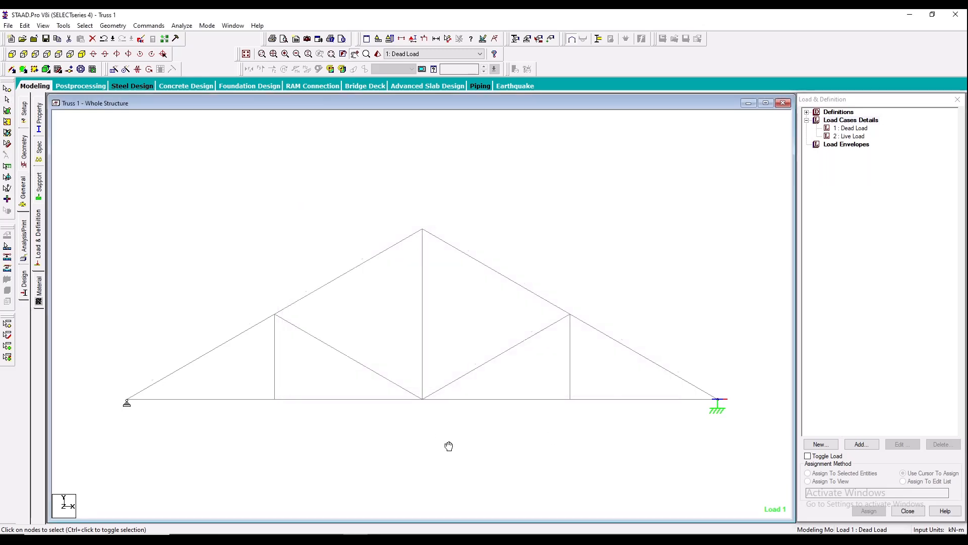
- Add a selfweight load in the Y direction with factor -1 to the Dead Load case
middle_click_drag(449, 446, 451, 423)
left_click(854, 129)
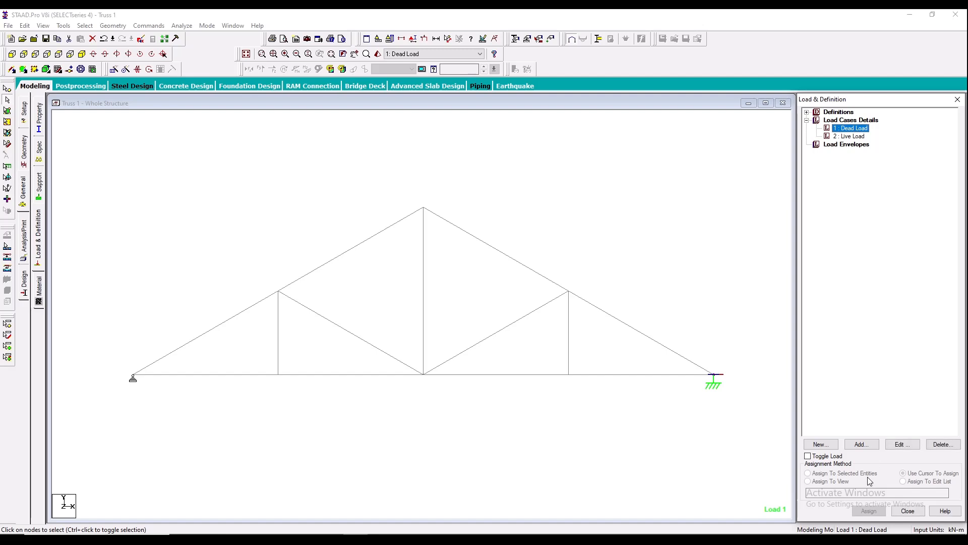
left_click(861, 444)
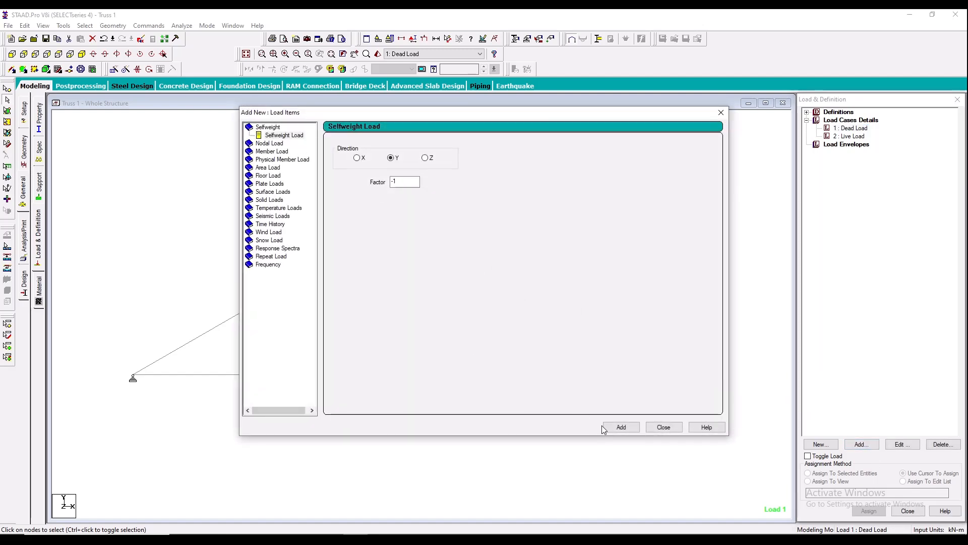
left_click(623, 427)
left_click(659, 428)
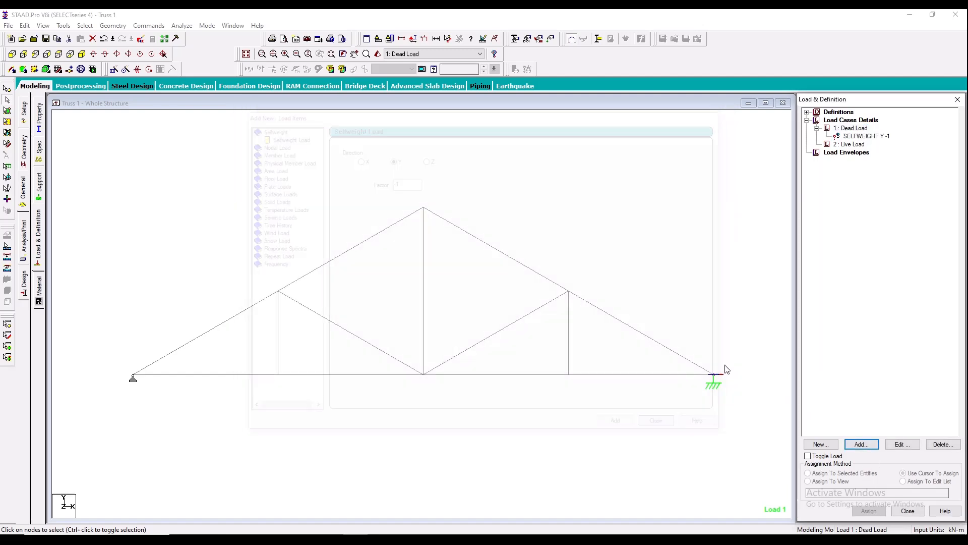
- Add a nodal load with Fy -2.7 kN to the Live Load case, following the PDF truss diagram
left_click(850, 144)
left_click(862, 443)
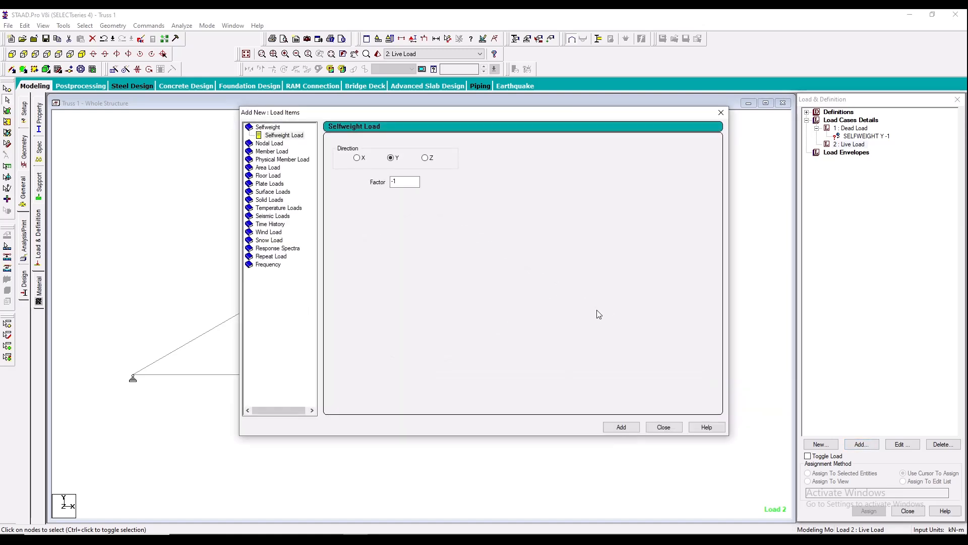
left_click(268, 144)
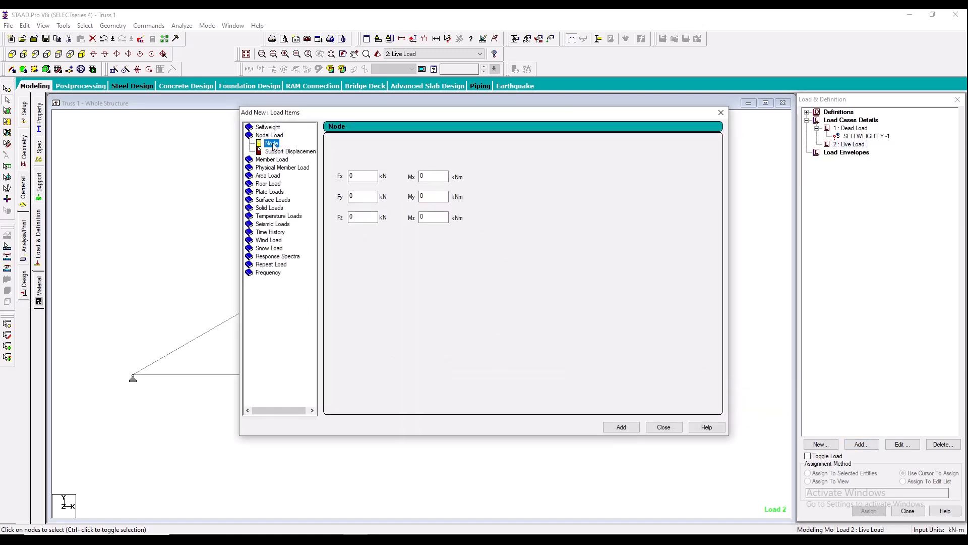
left_click_drag(362, 117, 520, 118)
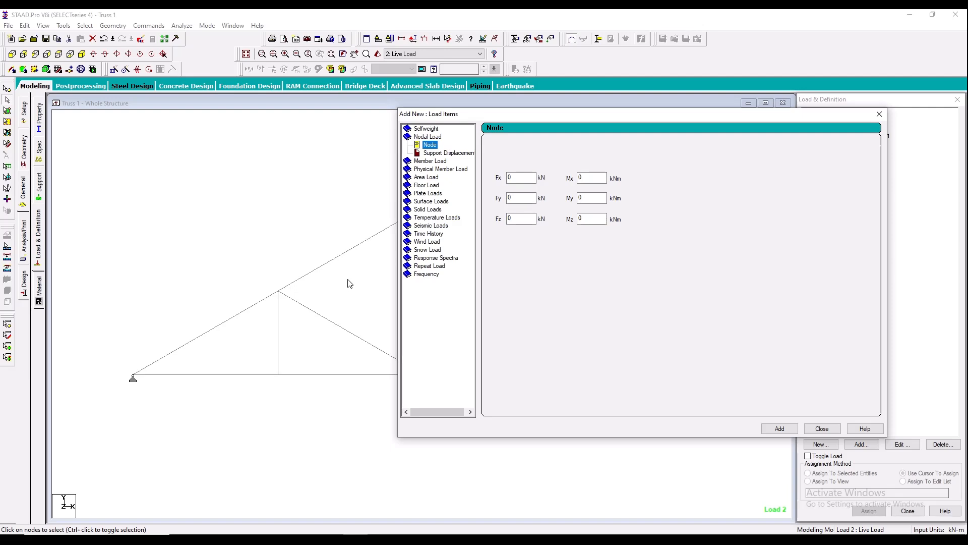
double_click(427, 137)
double_click(428, 137)
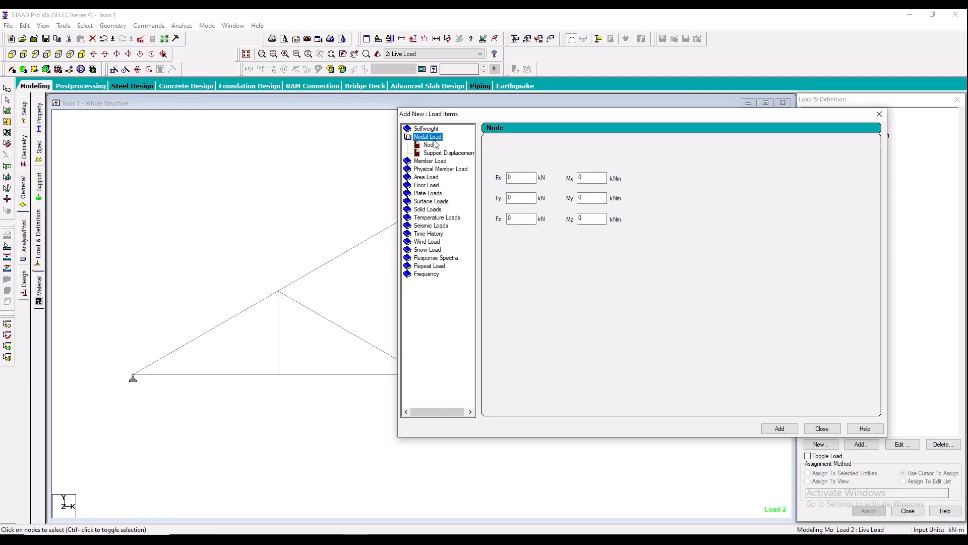
double_click(519, 198)
left_click(290, 539)
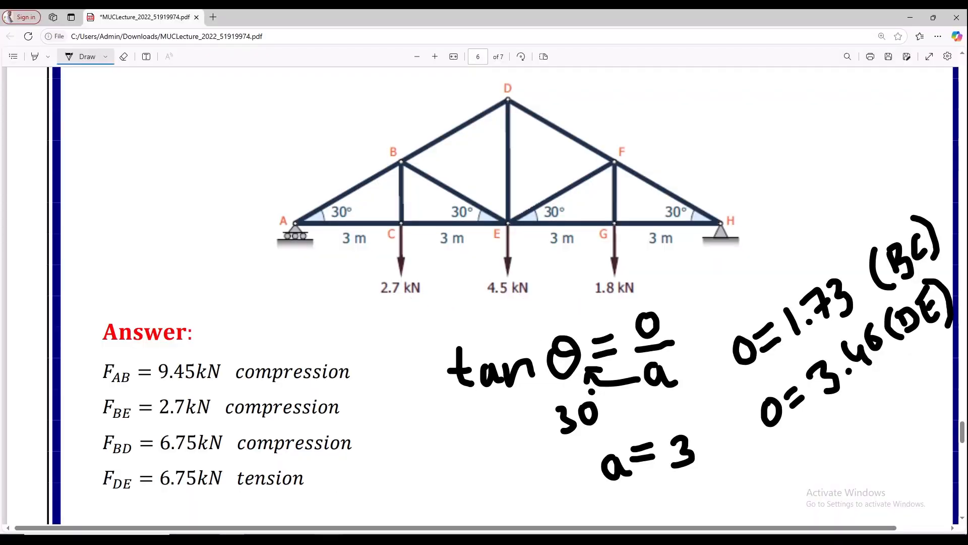
left_click(356, 539)
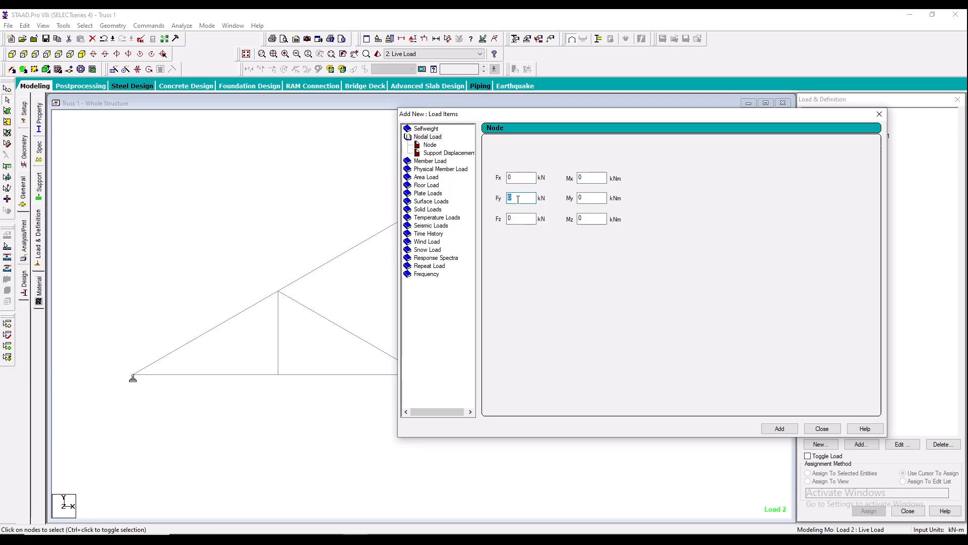
type("-2.7")
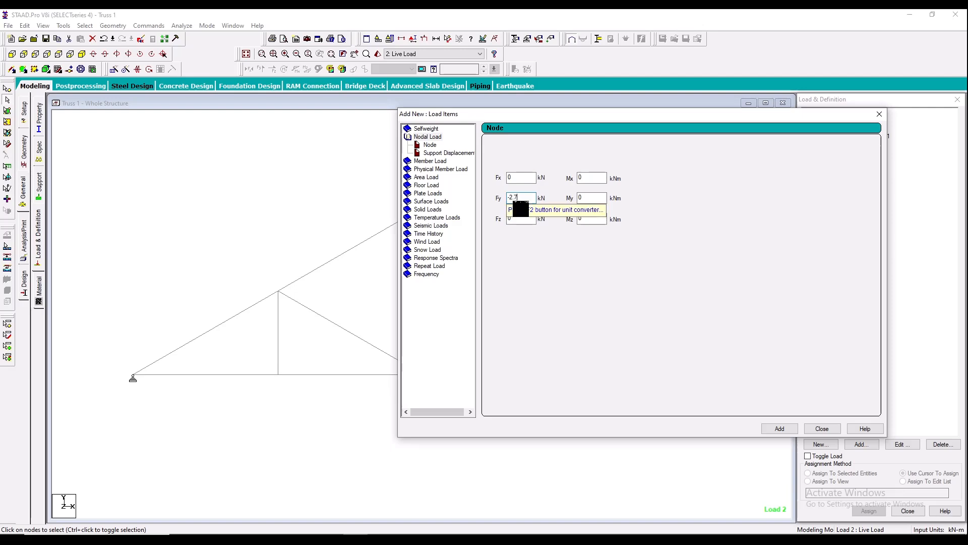
left_click(780, 428)
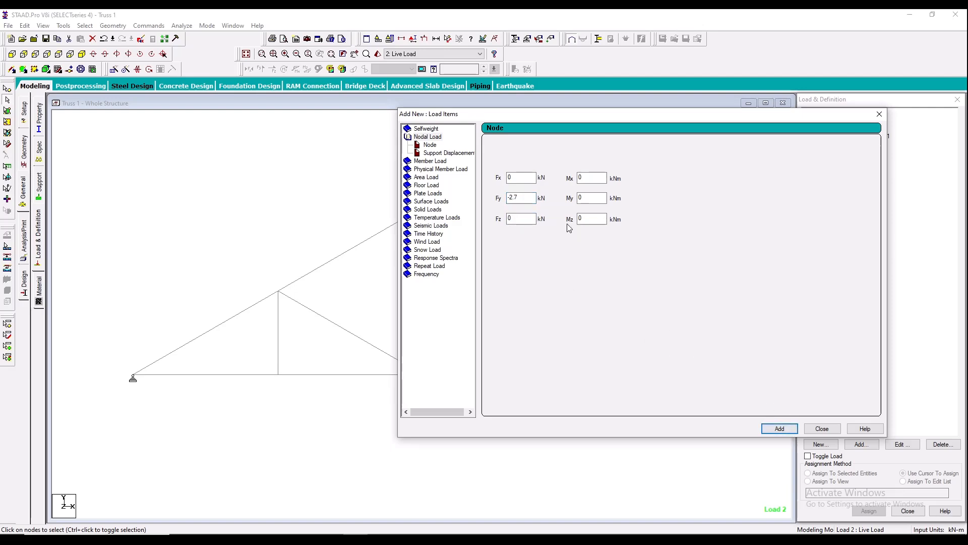
- Add a second nodal load with Fy -4.5 kN to the Live Load case, consulting the PDF diagram
left_click(232, 539)
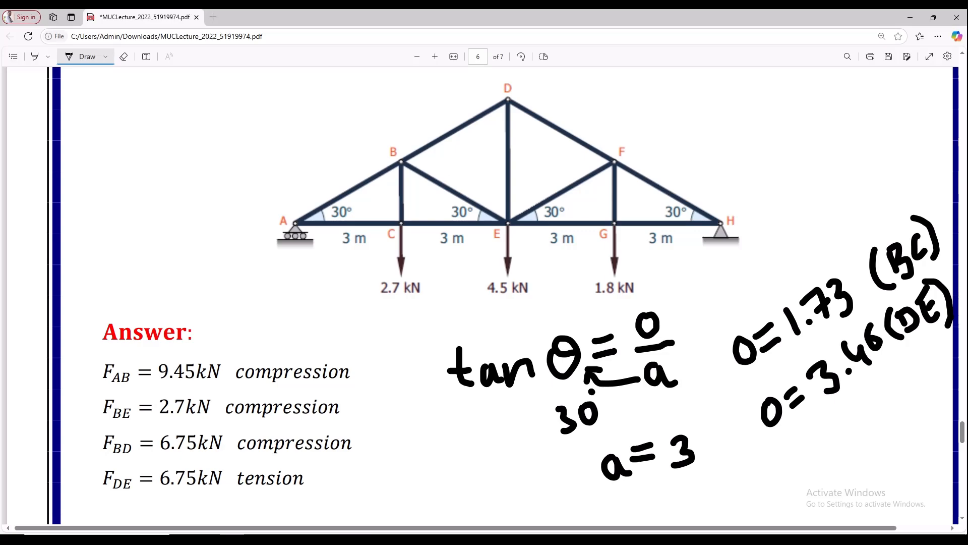
left_click(356, 539)
left_click(521, 195)
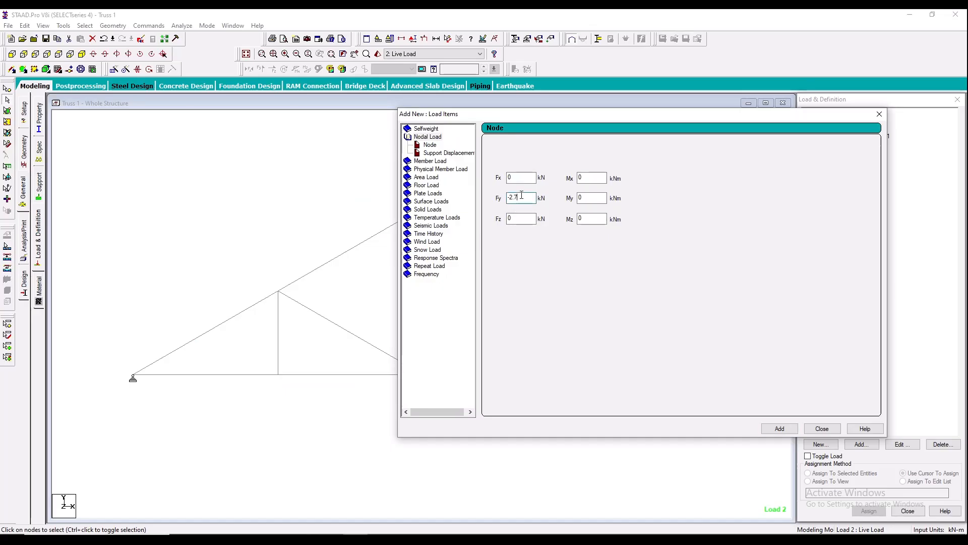
key("BackSpace")
key("BackSpace")
key("BackSpace")
type("4.")
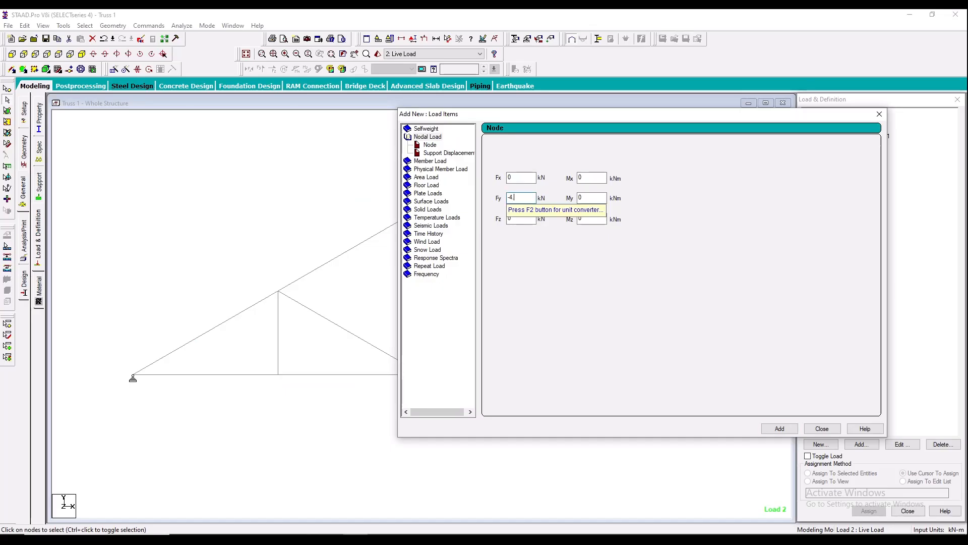
type("5")
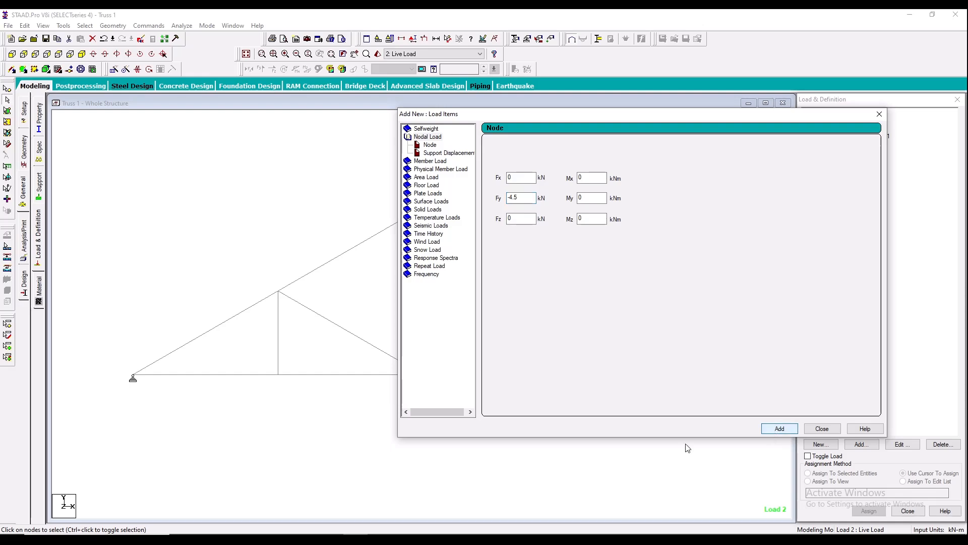
- Add a third nodal load with Fy -1.8 kN to the Live Load case, following the PDF truss diagram
left_click(231, 539)
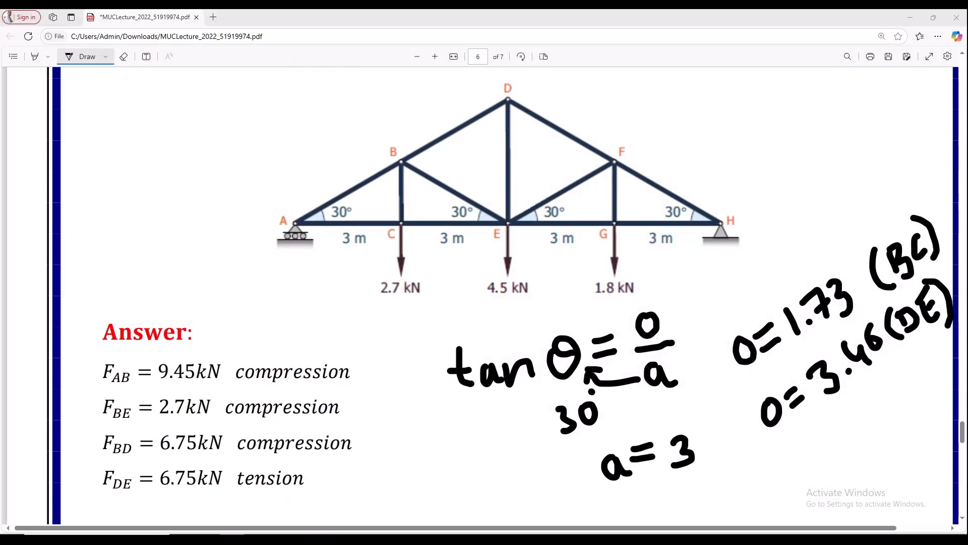
left_click(232, 538)
left_click(523, 199)
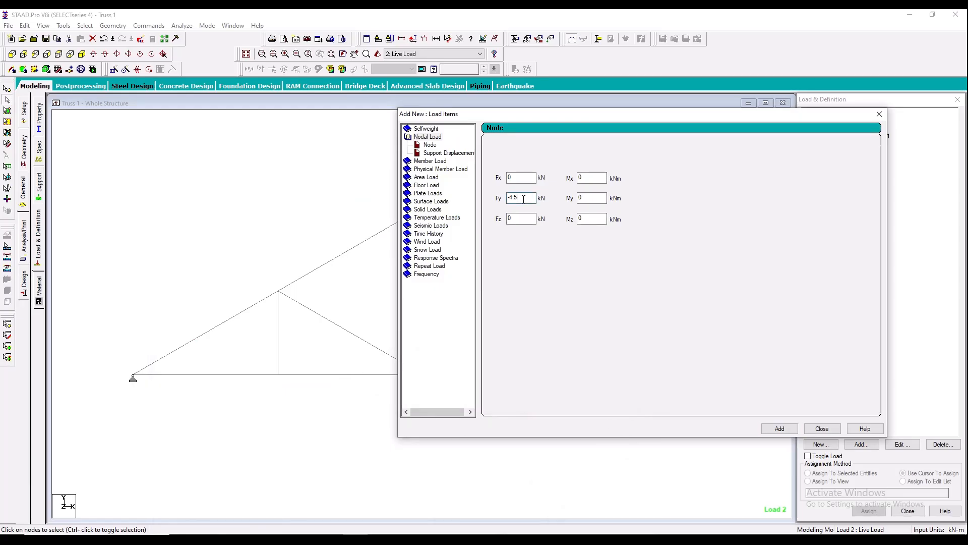
key("BackSpace")
key("BackSpace")
key("BackSpace")
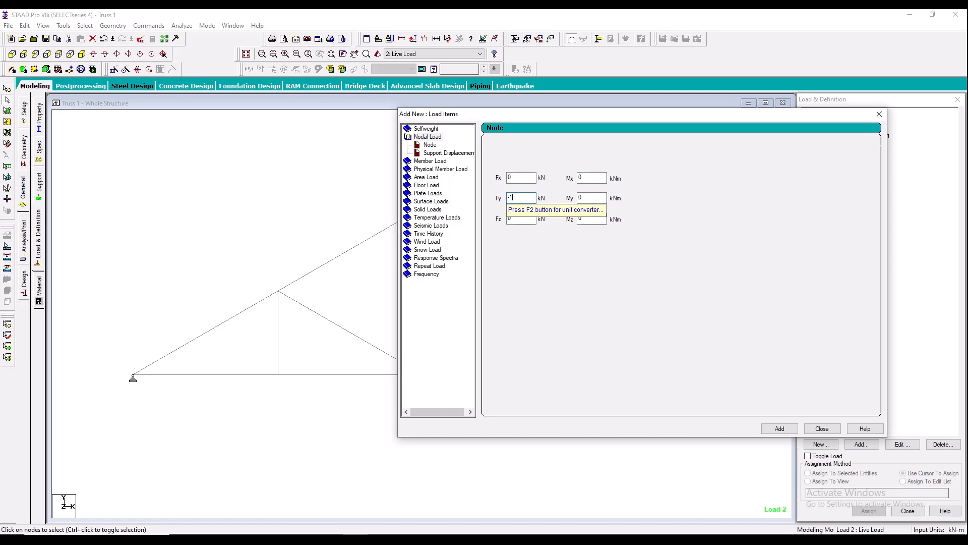
type(".8")
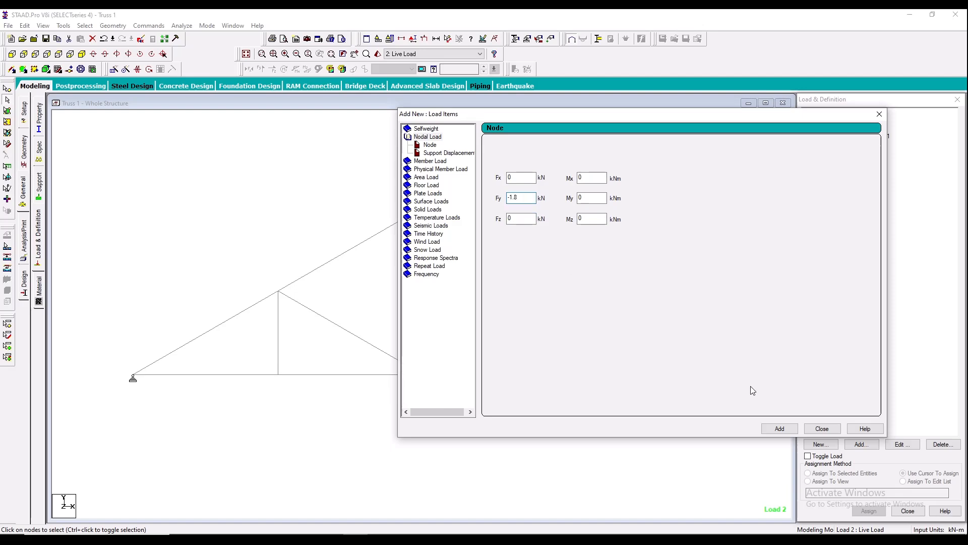
left_click(779, 428)
left_click(822, 428)
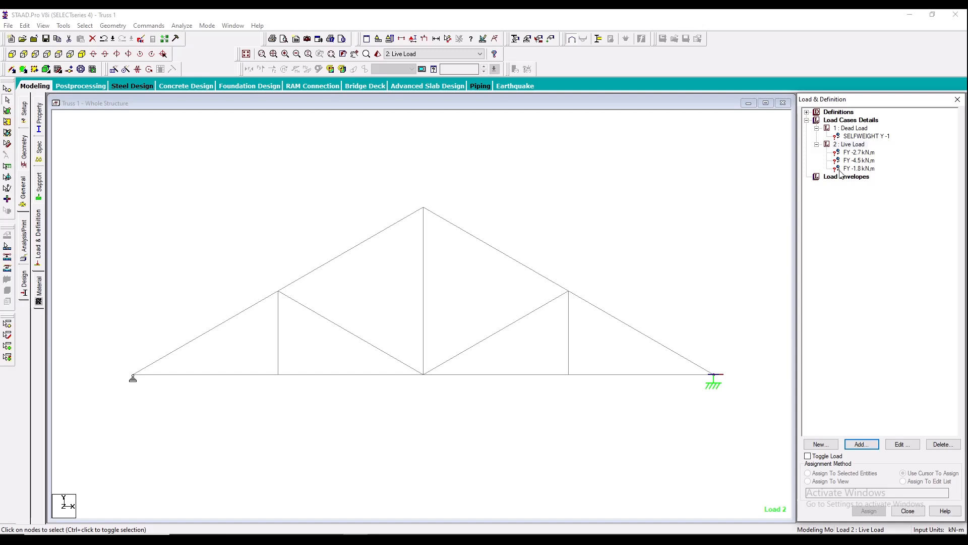
- Assign the Dead Load case's selfweight to the whole structure using the Assign To View method
left_click(857, 136)
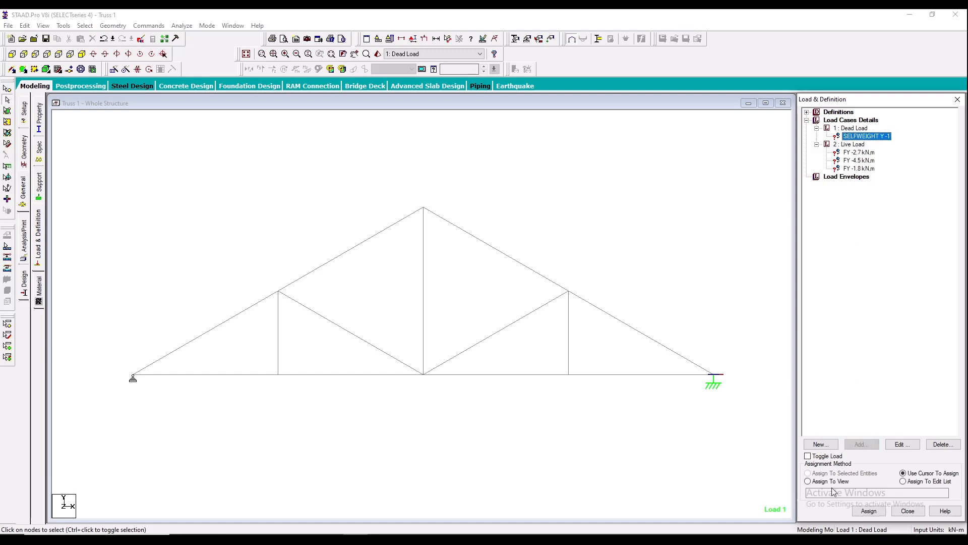
left_click(808, 481)
left_click(869, 511)
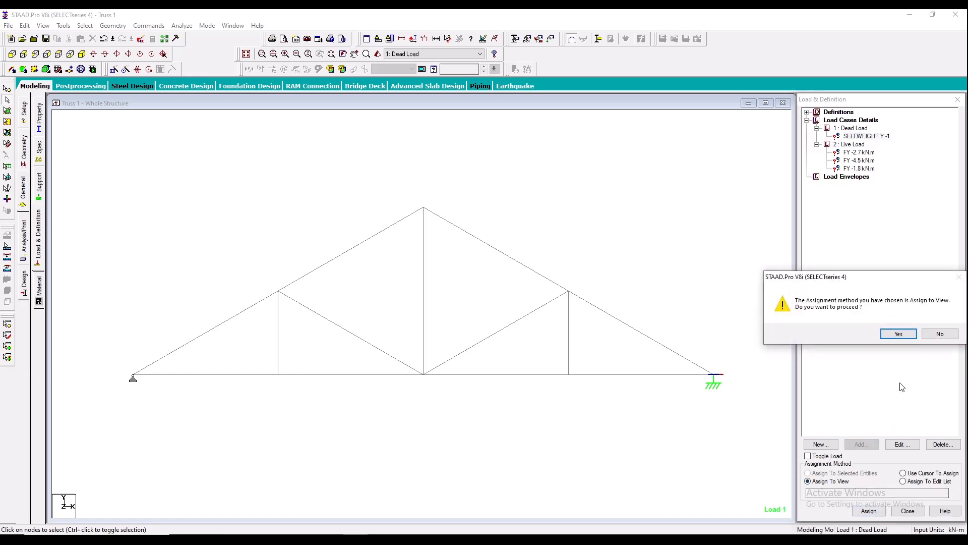
left_click(899, 334)
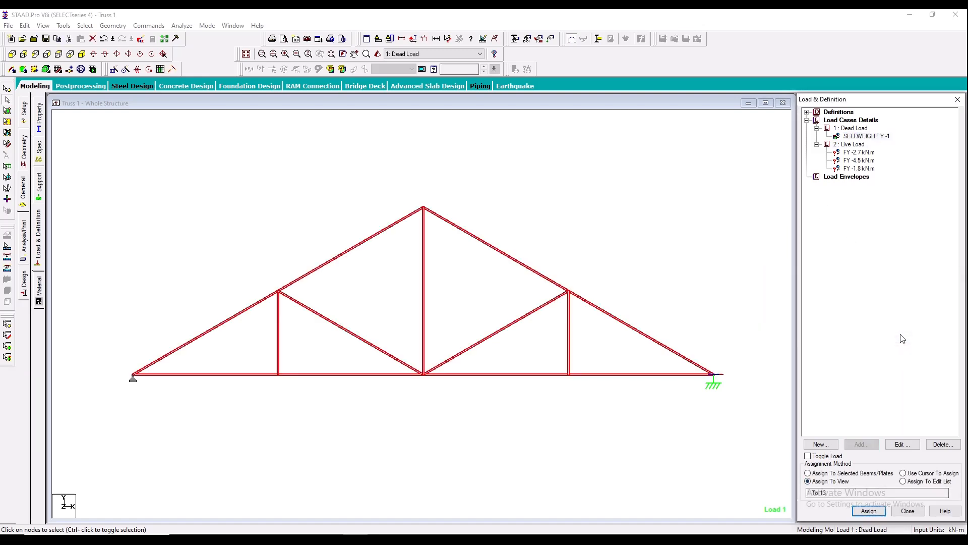
- Assign the Fy -2.7 kN load to the bottom-chord node 3 m from the left support, checking the PDF diagram
left_click(850, 153)
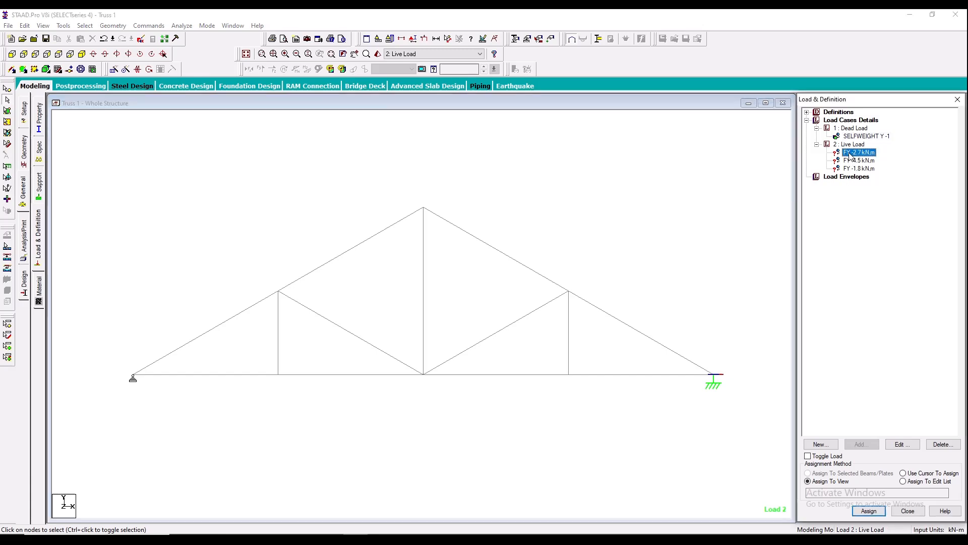
left_click(64, 146)
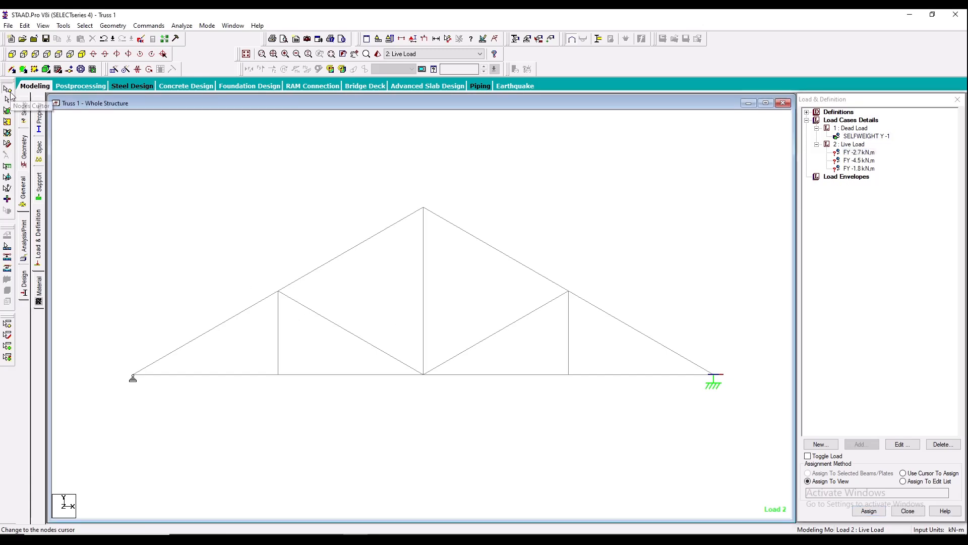
left_click(9, 92)
left_click_drag(262, 361, 292, 387)
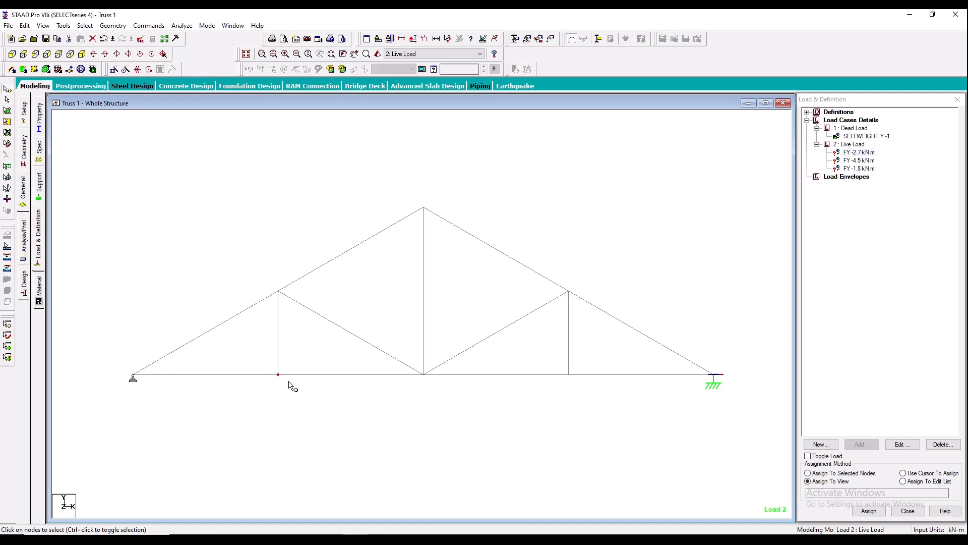
left_click(855, 154)
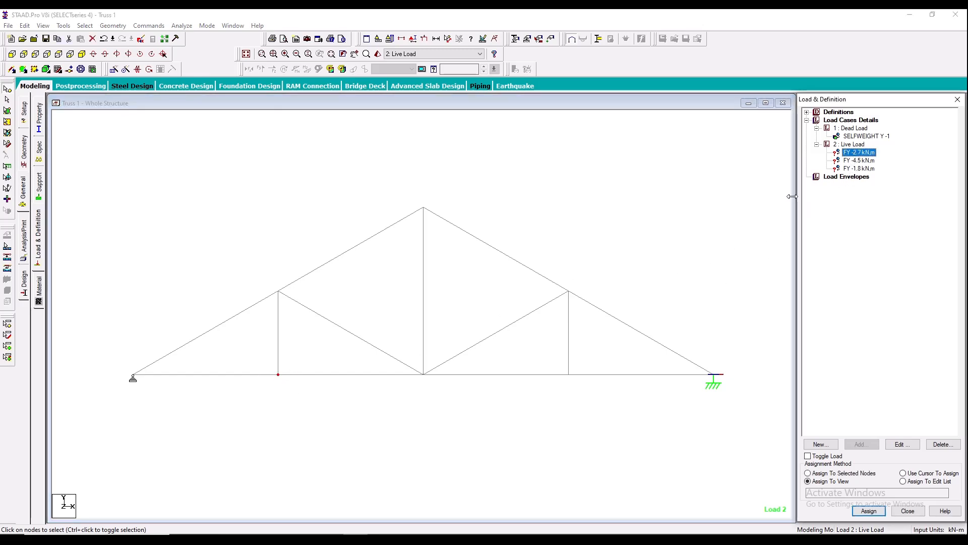
left_click(233, 539)
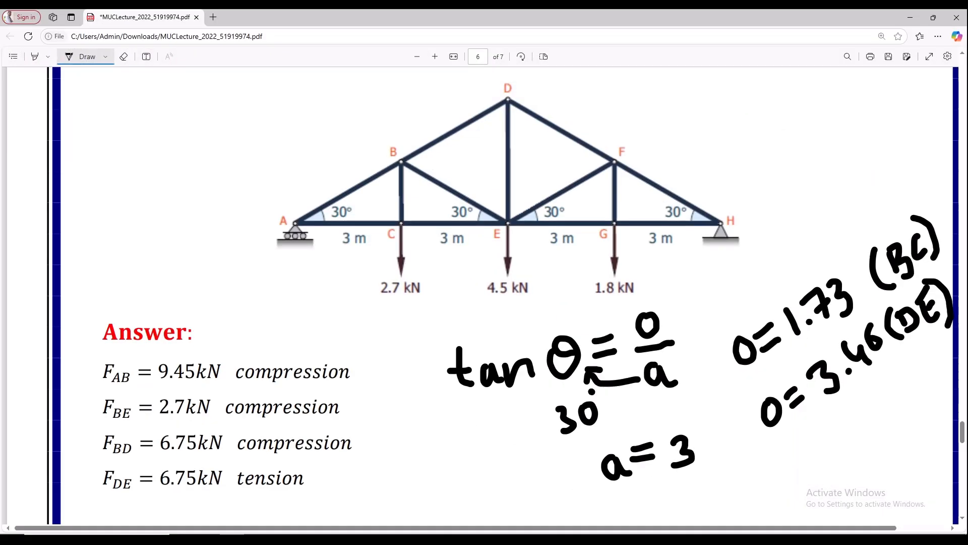
left_click(233, 539)
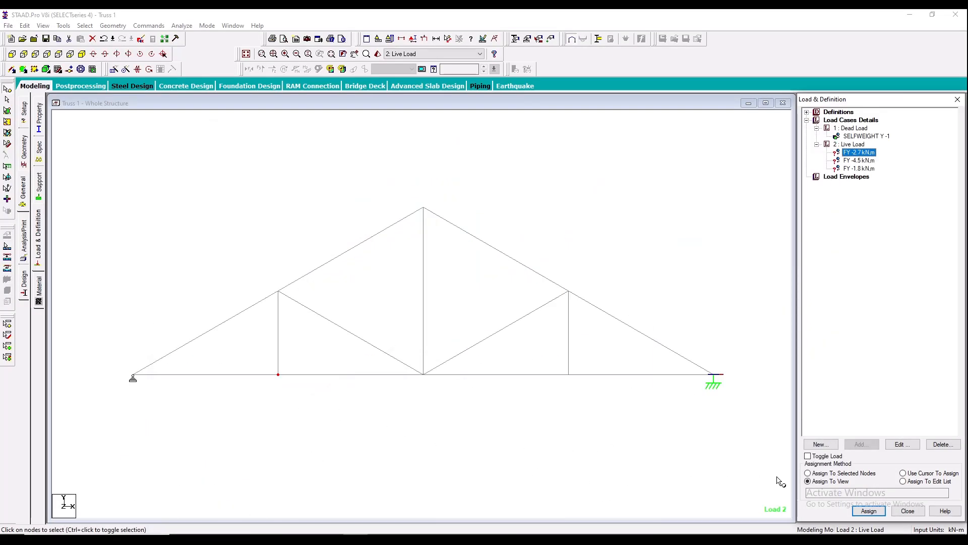
left_click(819, 473)
left_click(869, 510)
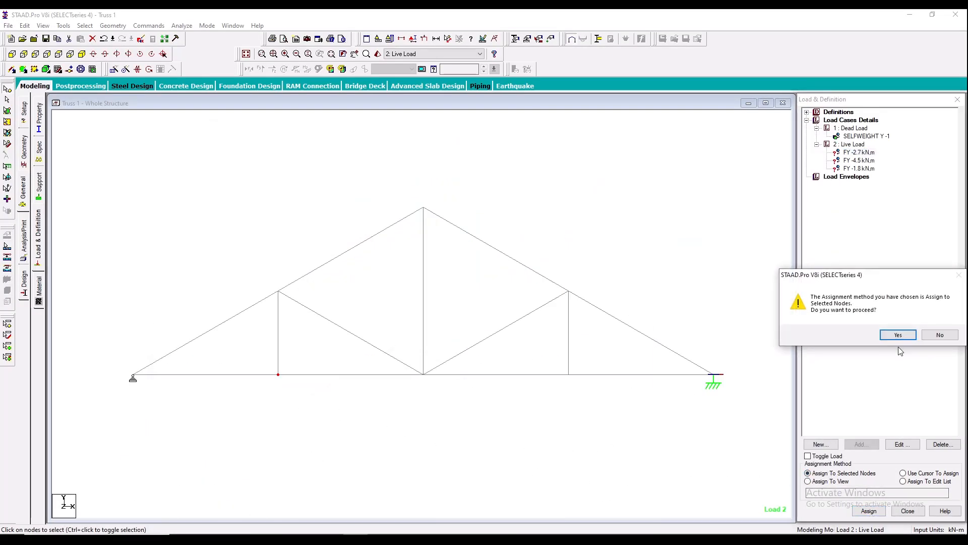
left_click(898, 335)
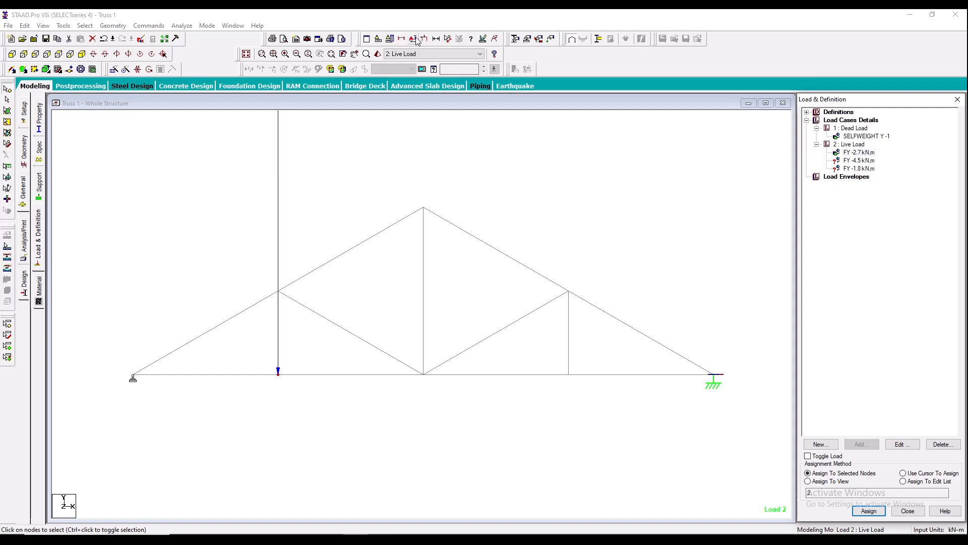
- Assign the Fy -4.5 kN load to the selected middle node of the bottom chord
left_click(854, 160)
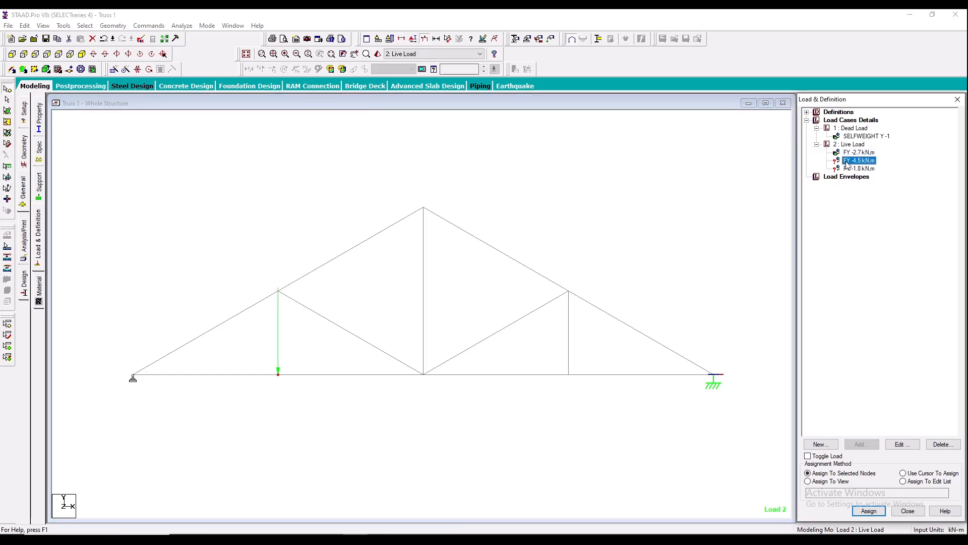
left_click_drag(412, 350, 438, 389)
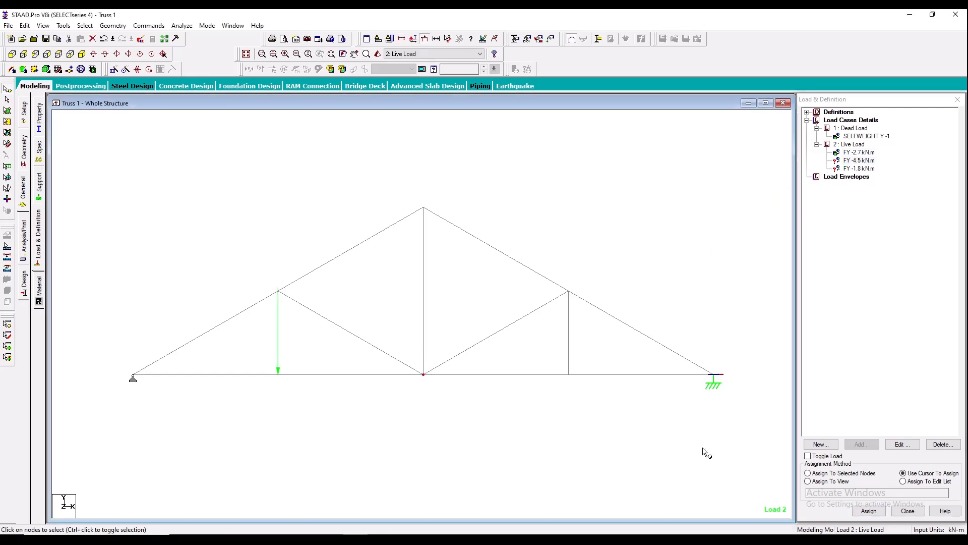
left_click(839, 474)
left_click(869, 511)
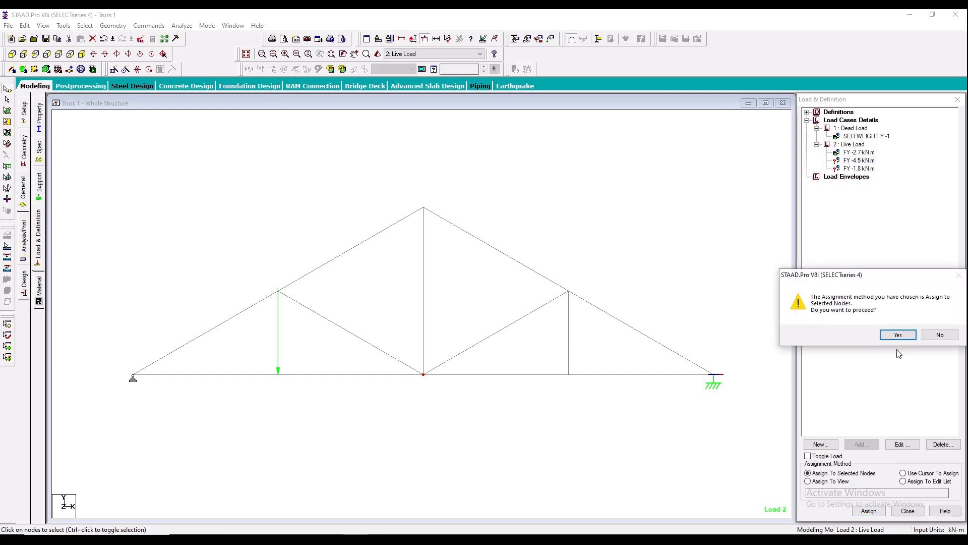
left_click(898, 335)
- Assign the Fy -1.8 kN load to the selected bottom-chord node between midspan and the right support
left_click(858, 168)
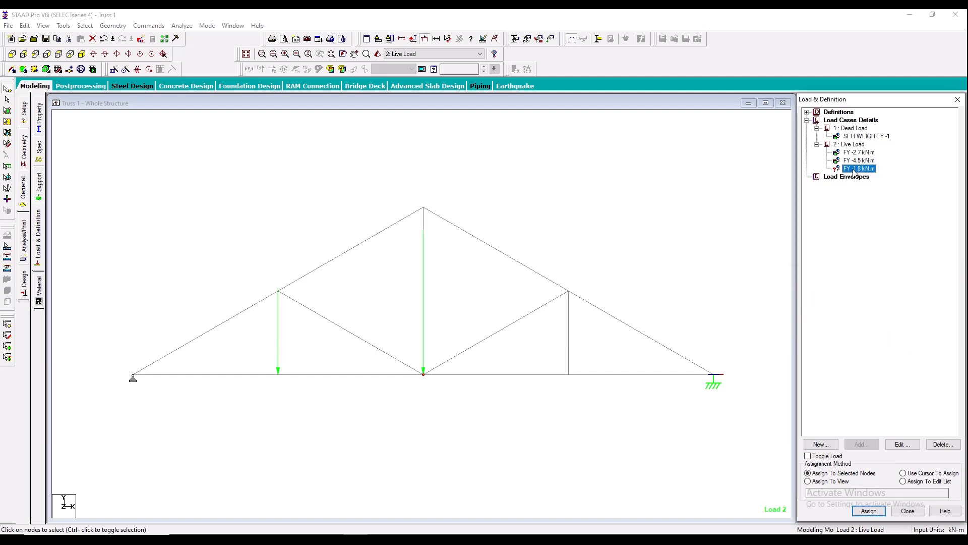
left_click(569, 375)
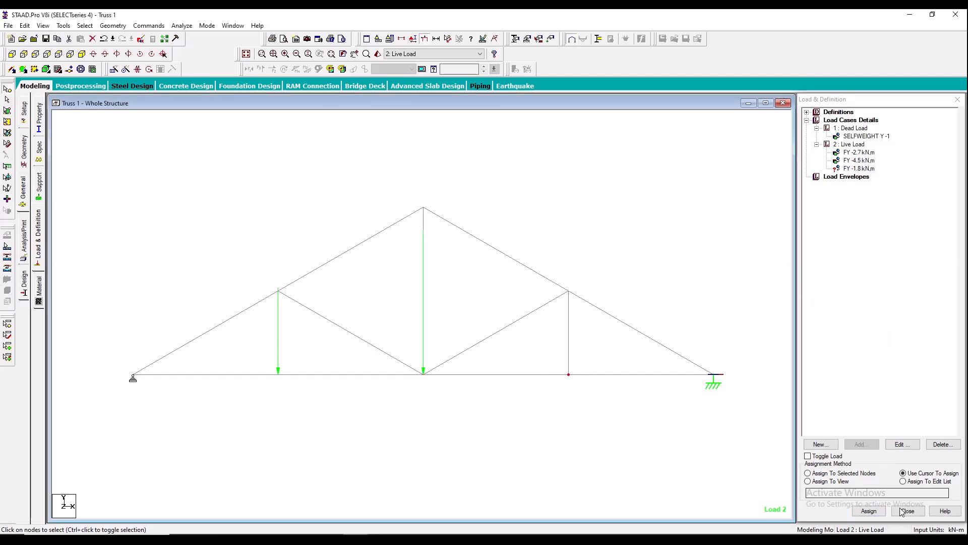
left_click(872, 475)
left_click(869, 511)
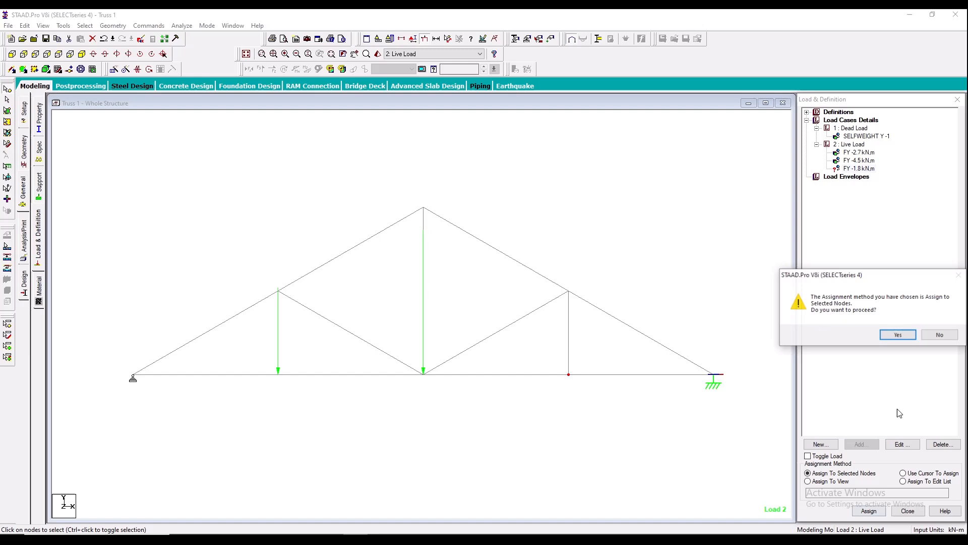
left_click(898, 335)
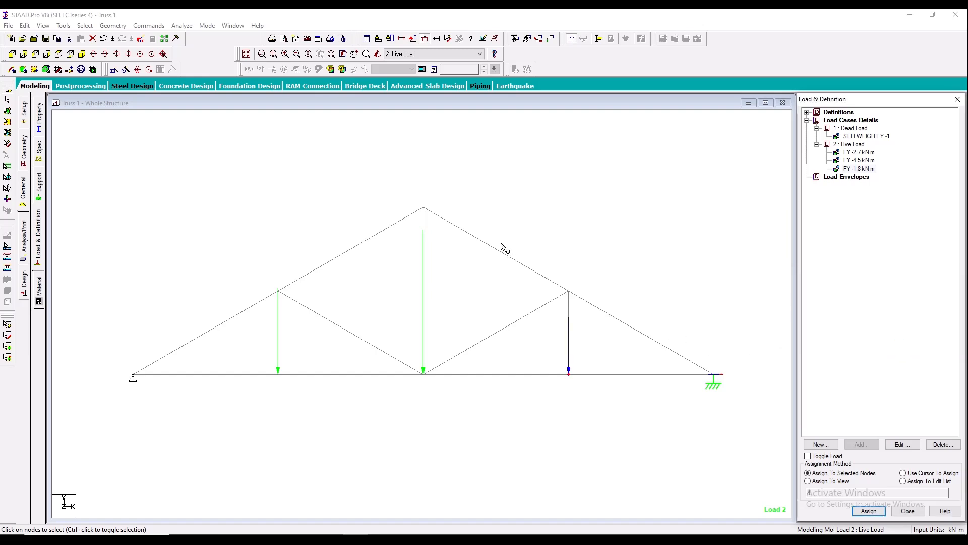
- Dimension the four bottom-chord panels node to node, from the left support to the right support
left_click(448, 39)
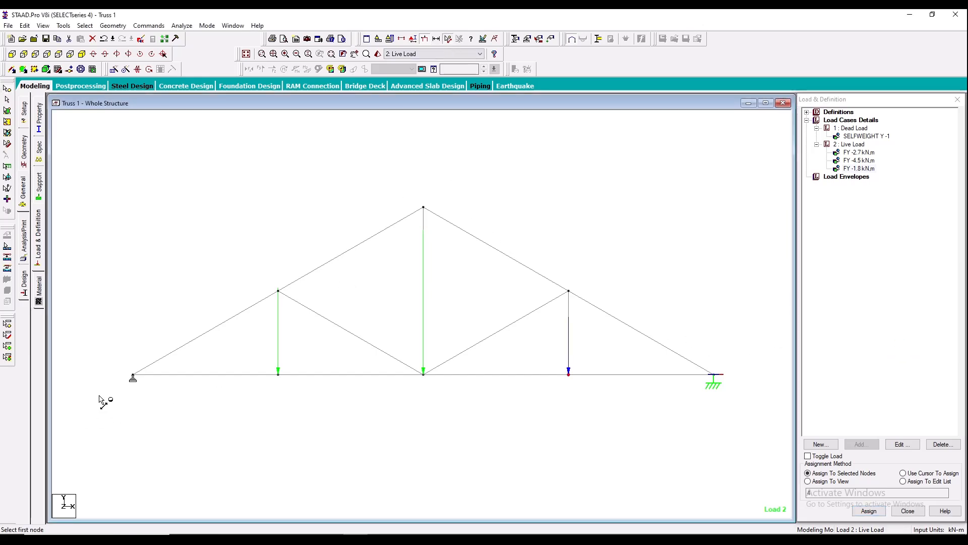
left_click(133, 374)
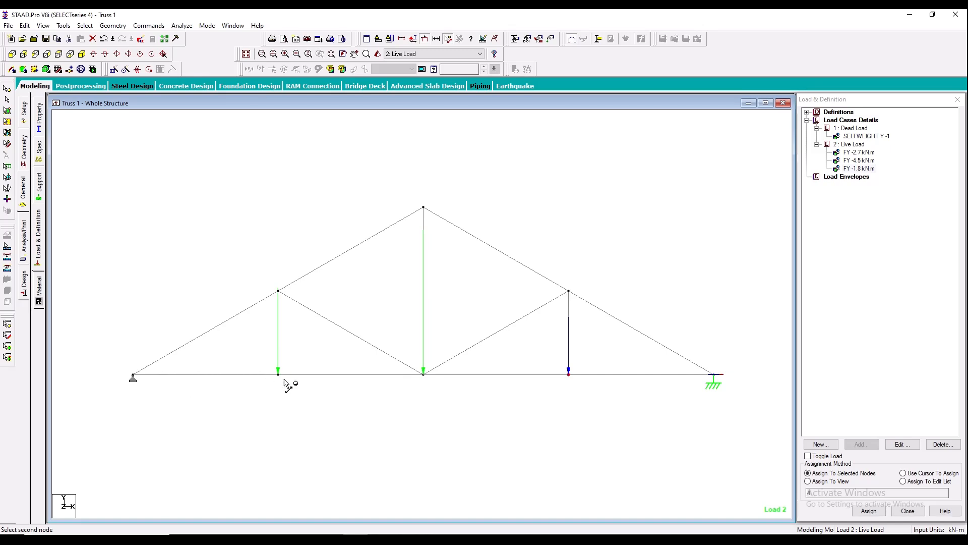
left_click(278, 375)
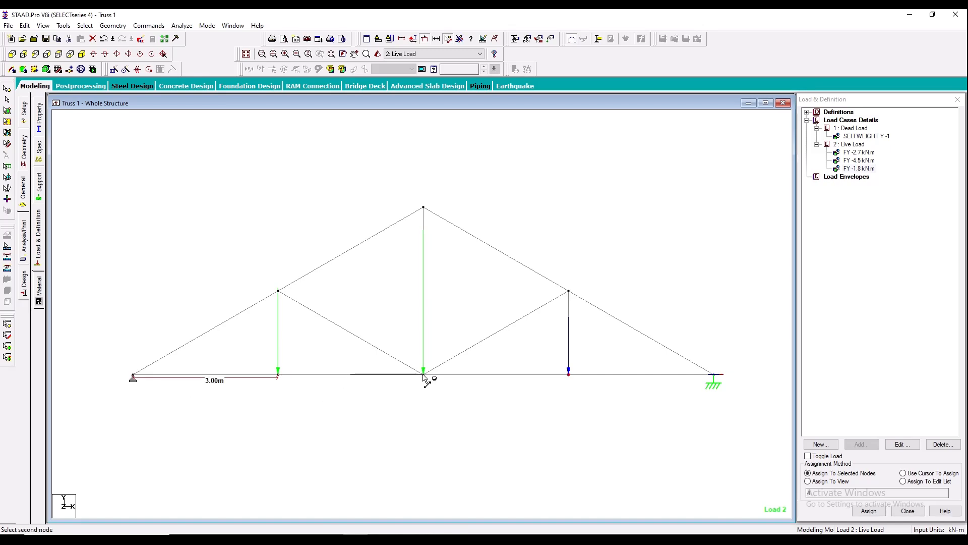
left_click(423, 375)
left_click(568, 375)
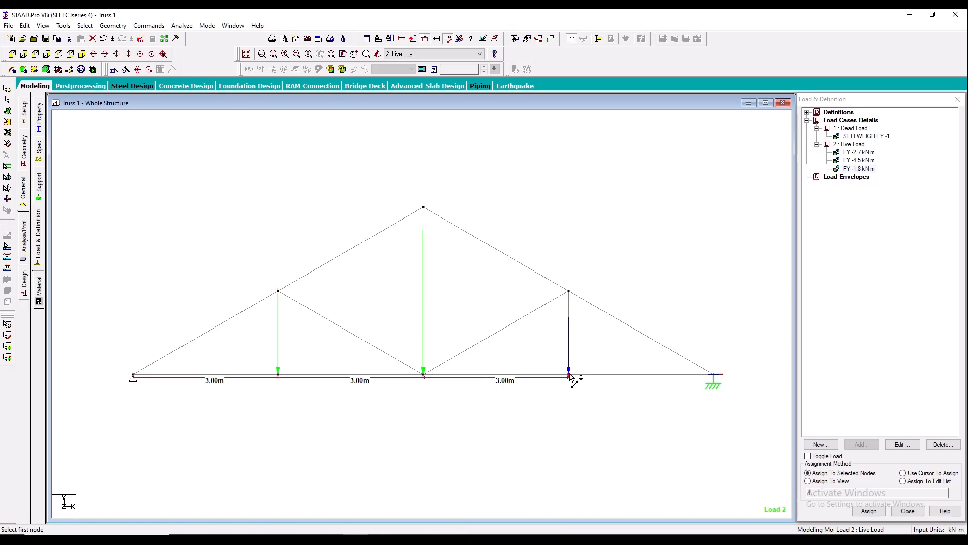
left_click(714, 376)
- Show load values on the truss view and save the view to the picture album as Picture 1 with its default caption
right_click(374, 200)
left_click(429, 307)
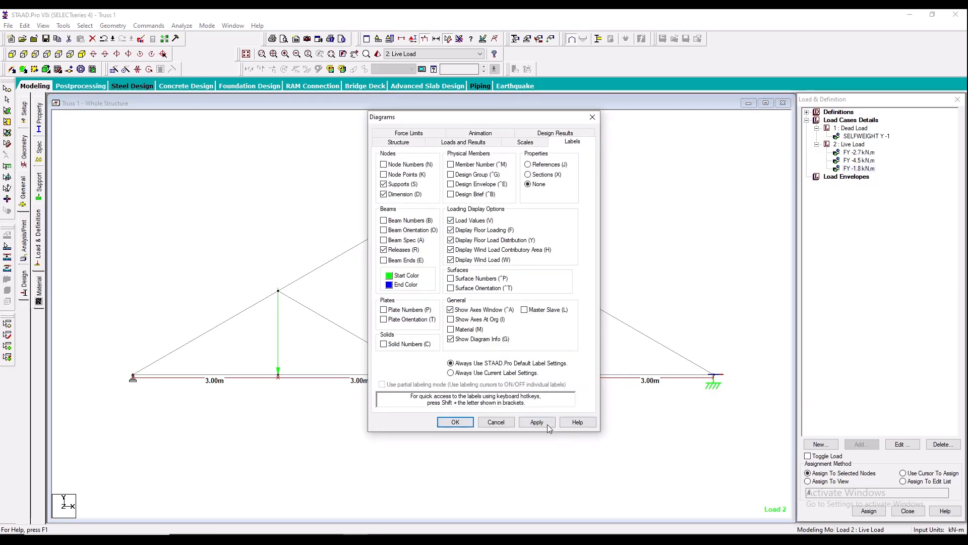
left_click(537, 422)
left_click(459, 422)
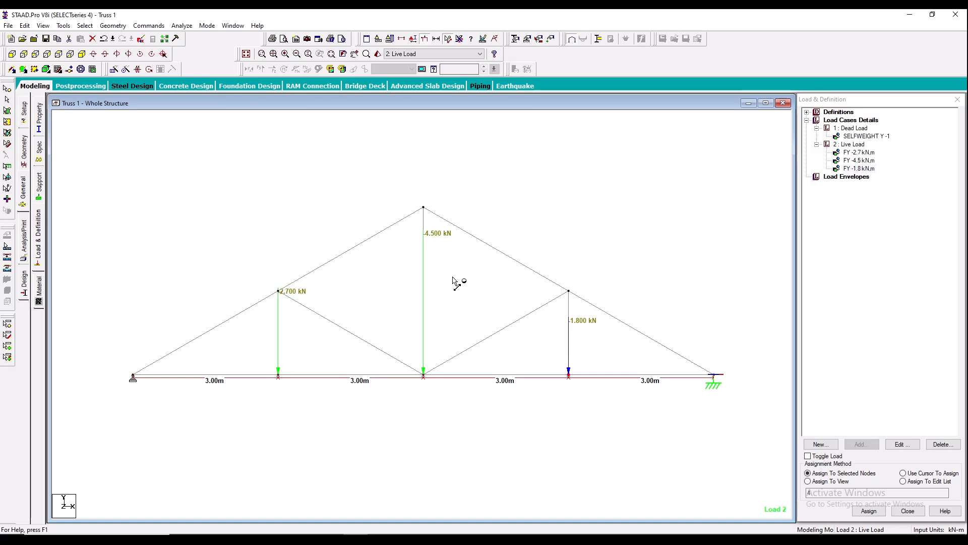
left_click(309, 39)
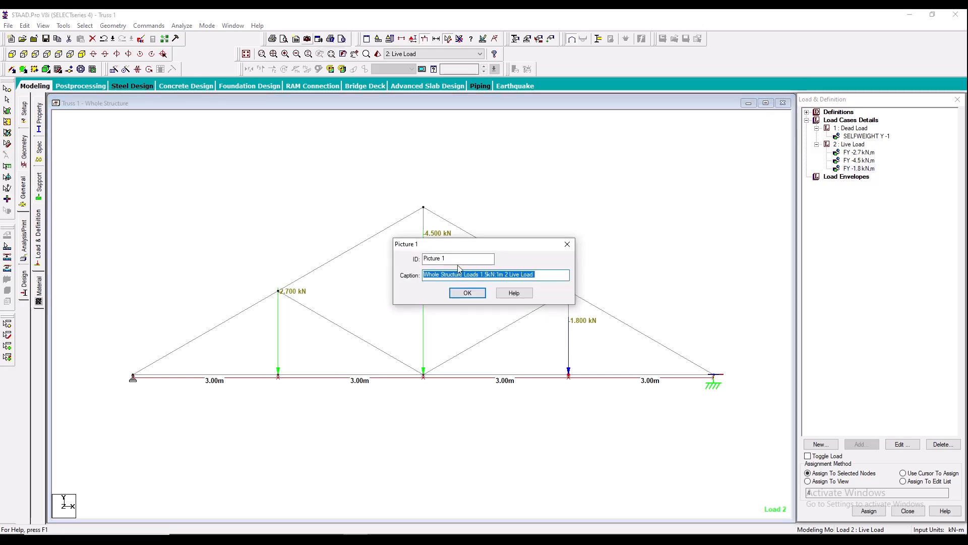
left_click(467, 293)
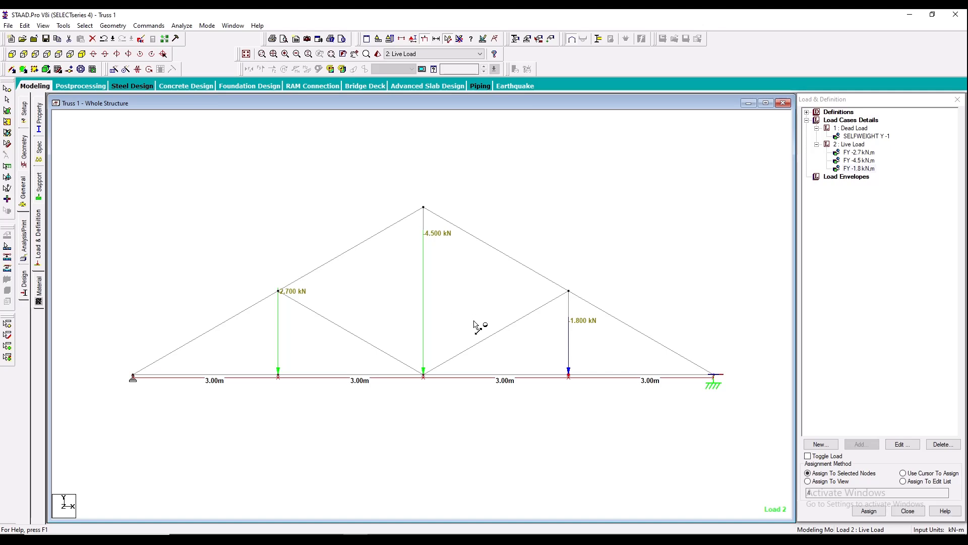
- Add a Perform Analysis command with the print option All
middle_click_drag(469, 302, 482, 296)
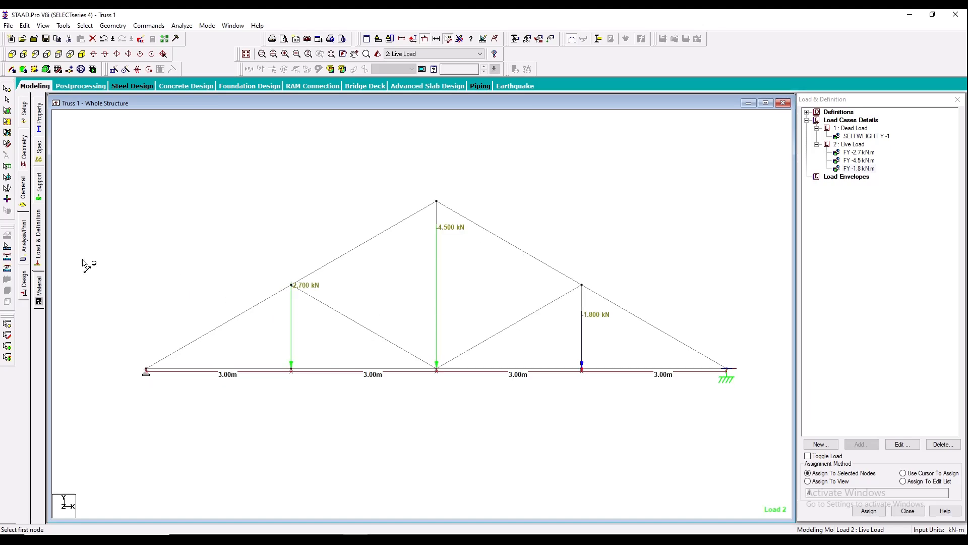
left_click(24, 241)
left_click(435, 304)
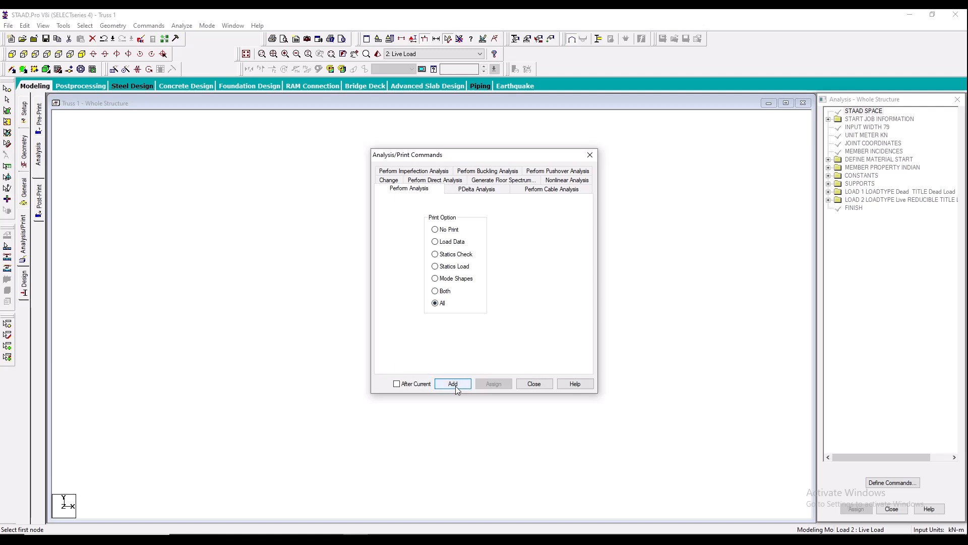
left_click(454, 384)
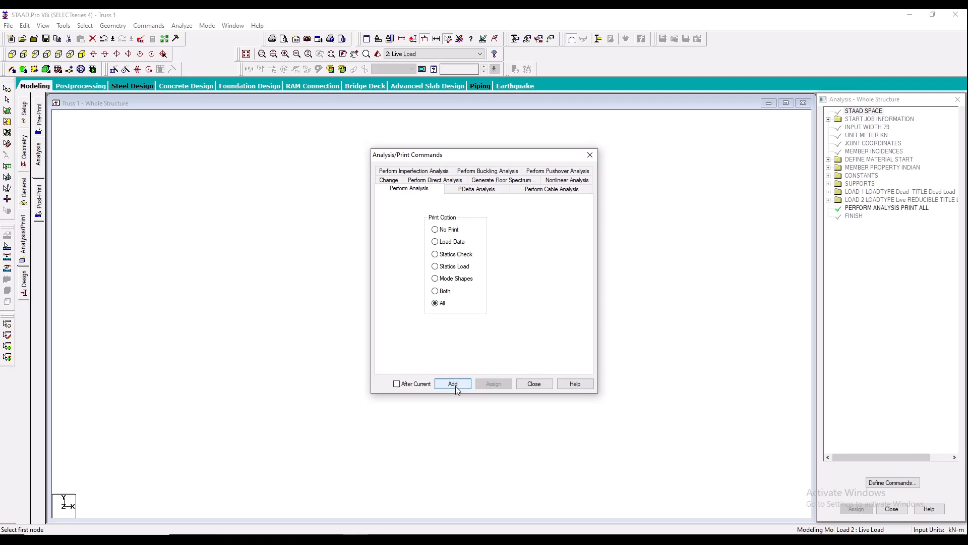
left_click(524, 385)
- Run the analysis and enter Post Processing mode with the Dead Load and Live Load cases selected for results
left_click(182, 26)
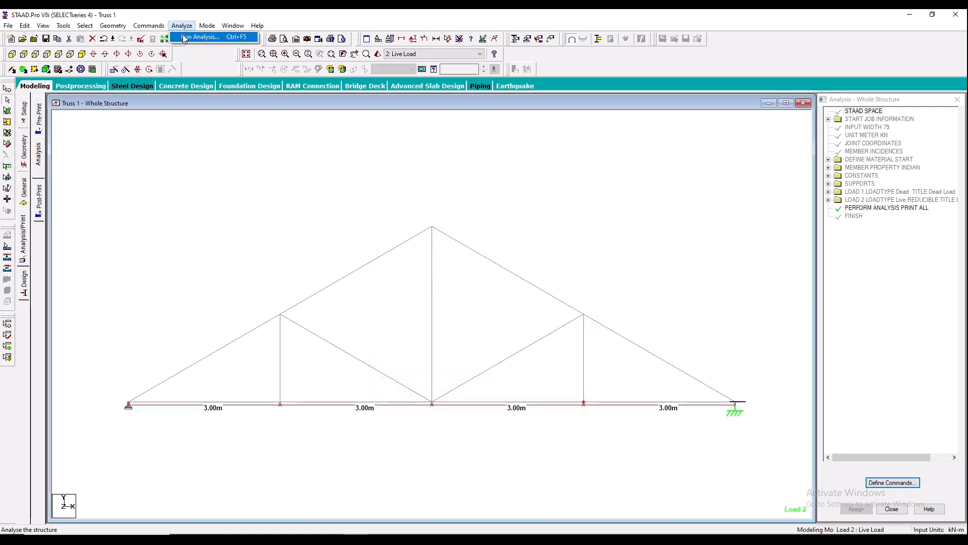
left_click(202, 34)
left_click(411, 293)
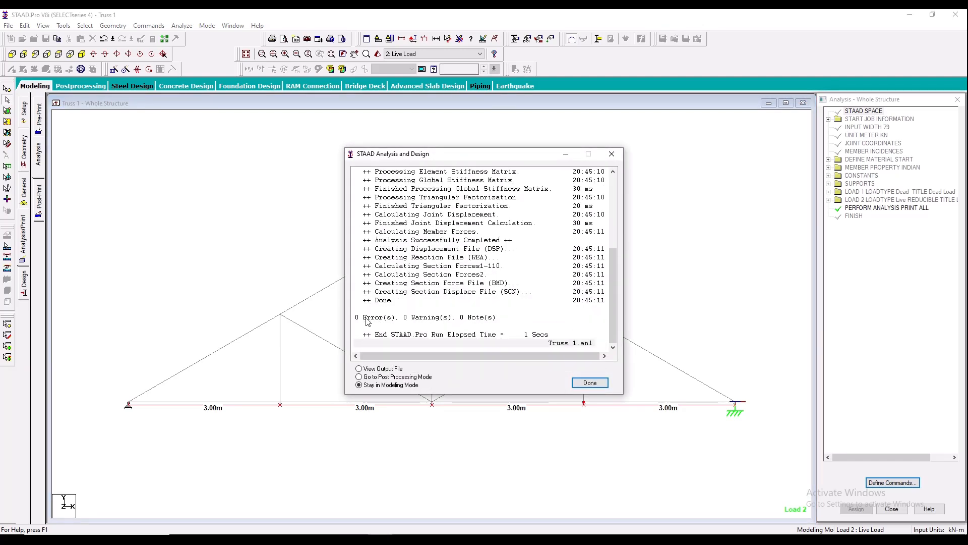
left_click(400, 377)
left_click(589, 383)
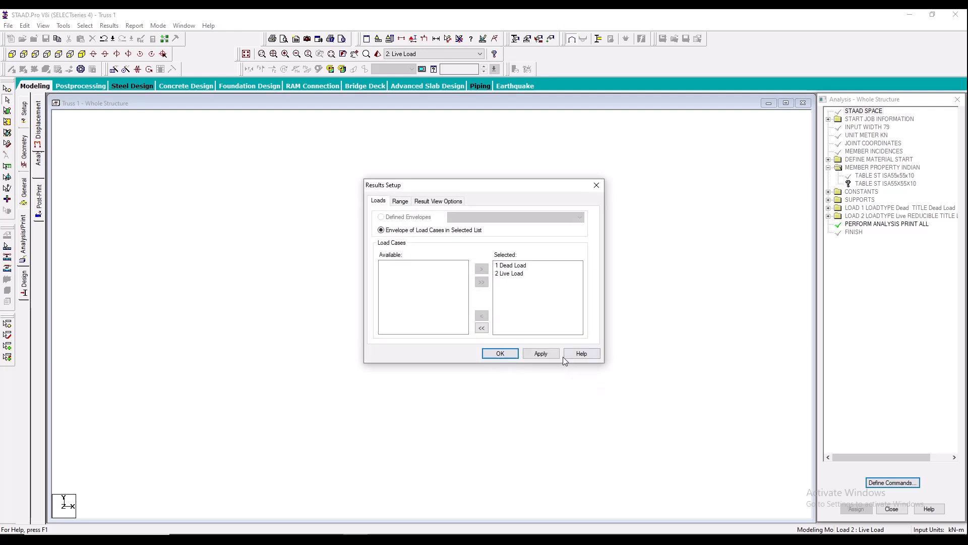
left_click(497, 356)
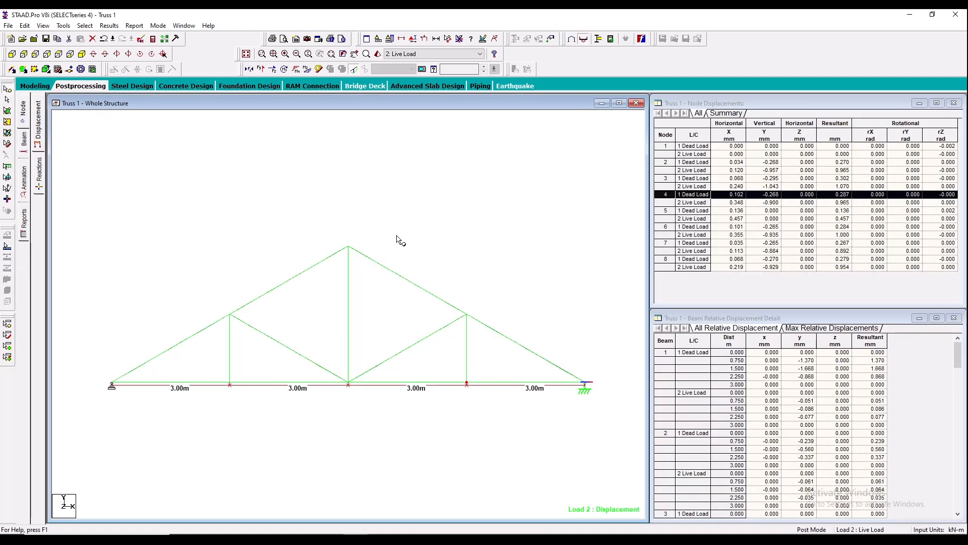
- Maximize the truss view, and clear it of the deflection diagram and the node-to-node distances
left_click(614, 104)
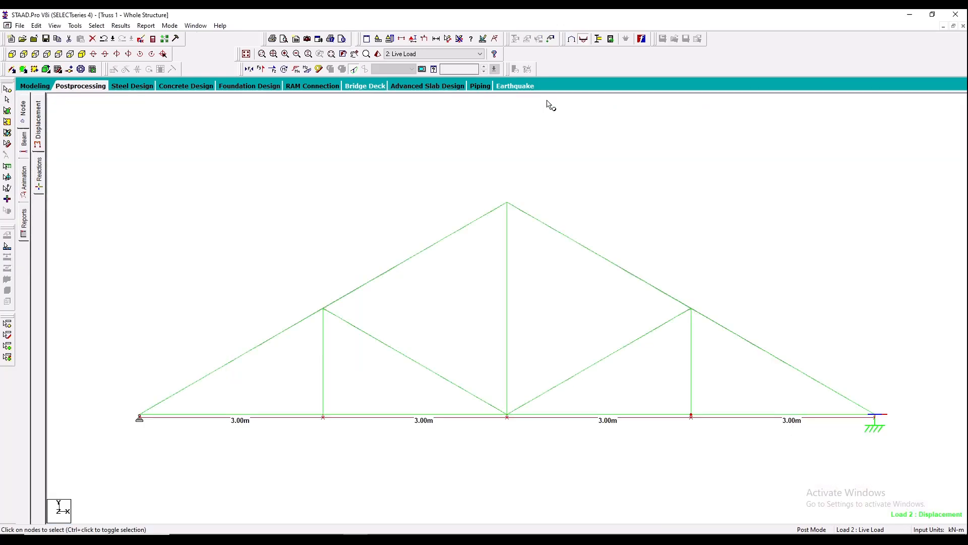
left_click(355, 70)
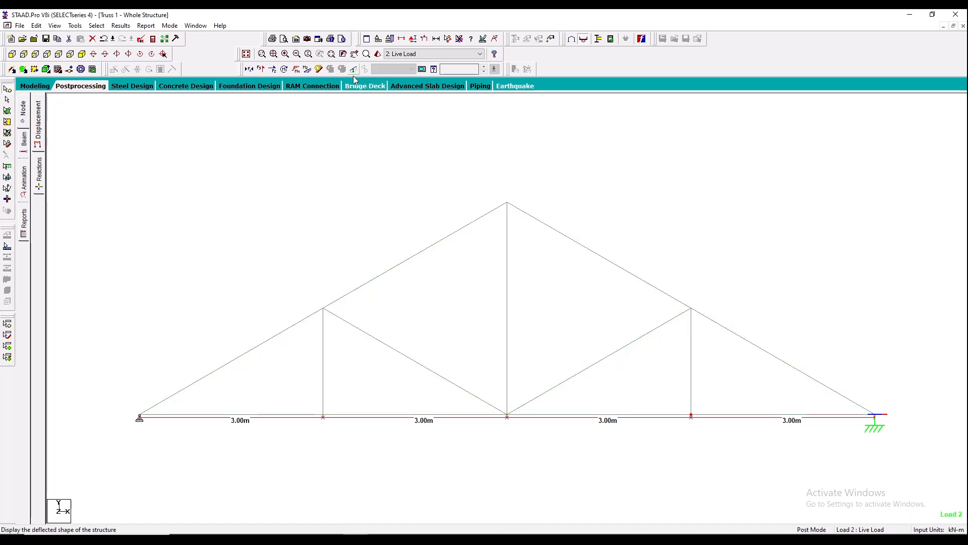
left_click(249, 72)
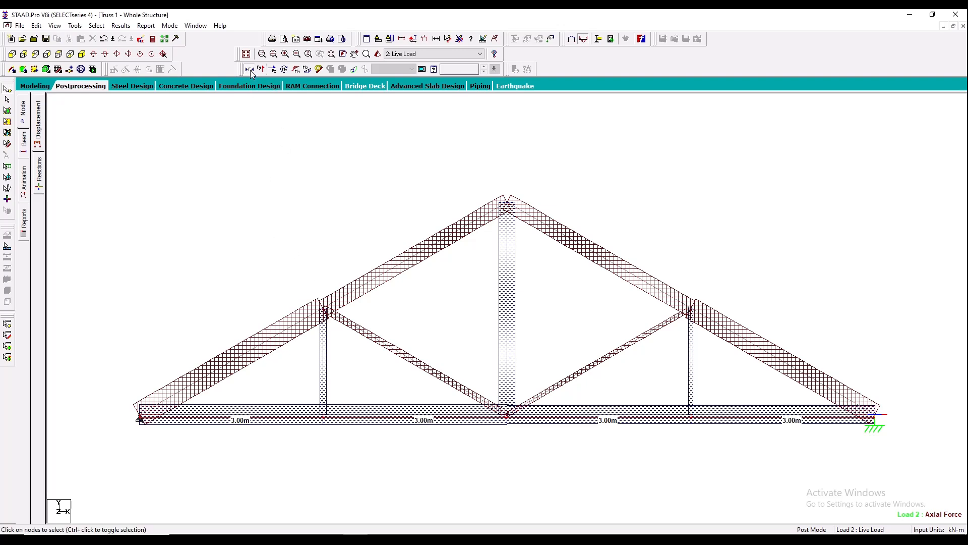
left_click(250, 71)
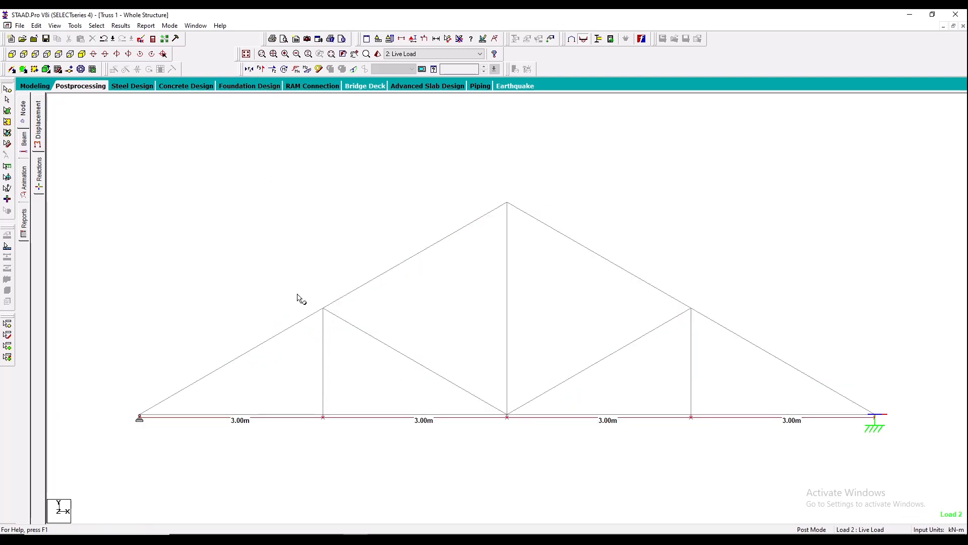
left_click(459, 39)
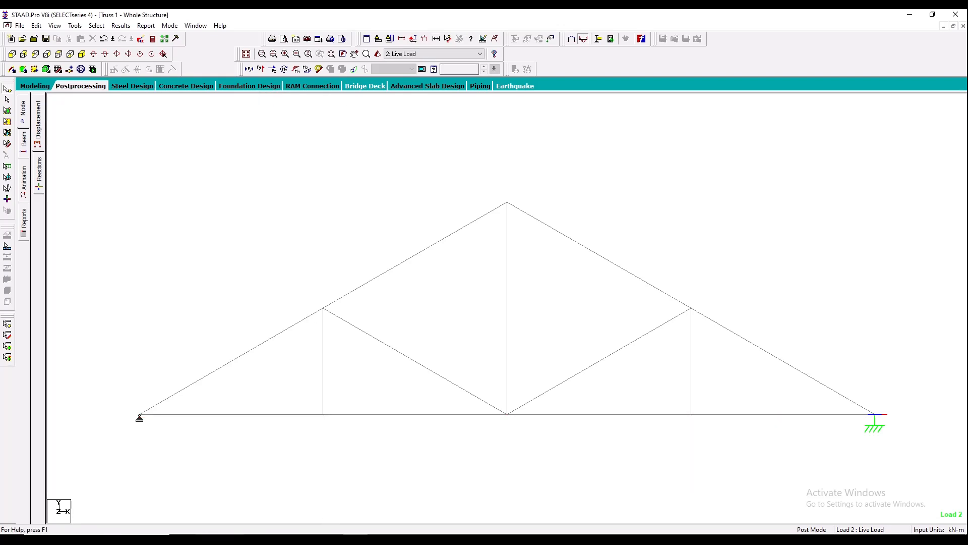
- Switch to the PDF in the browser, underline F_AB in the answer list, and return to STAAD.Pro
key("alt+Tab")
left_click_drag(100, 388, 135, 390)
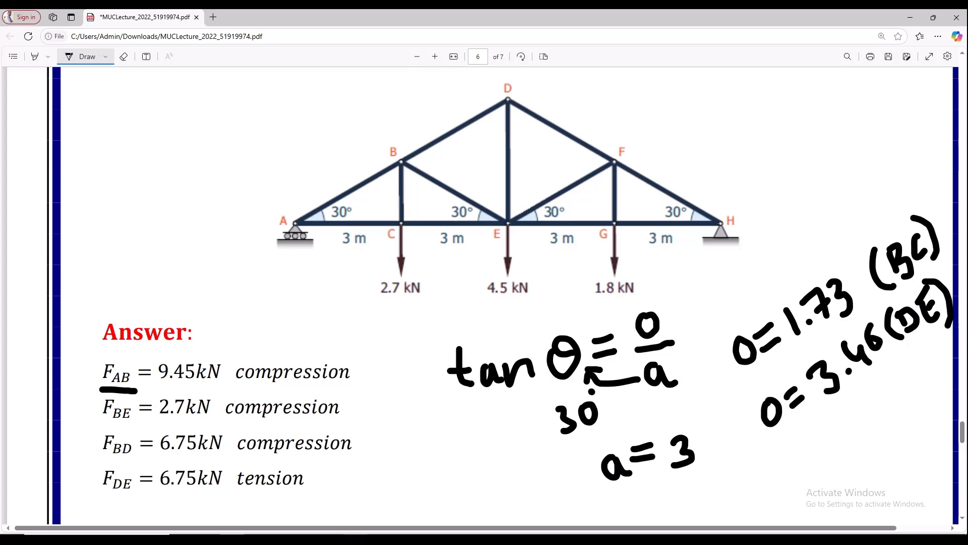
key("alt+Tab")
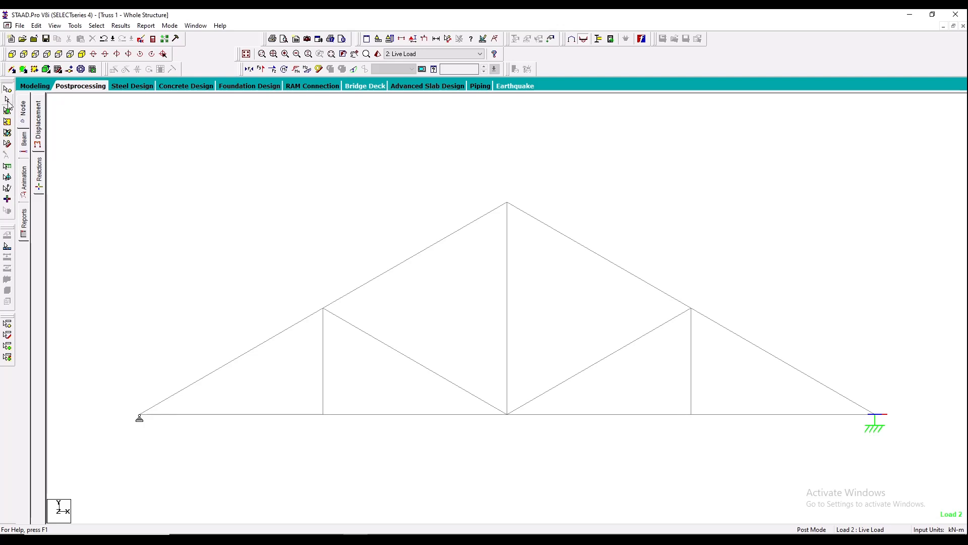
- Isolate the lower left top-chord member in a new view in the active window and show its axial force diagram
left_click(255, 355)
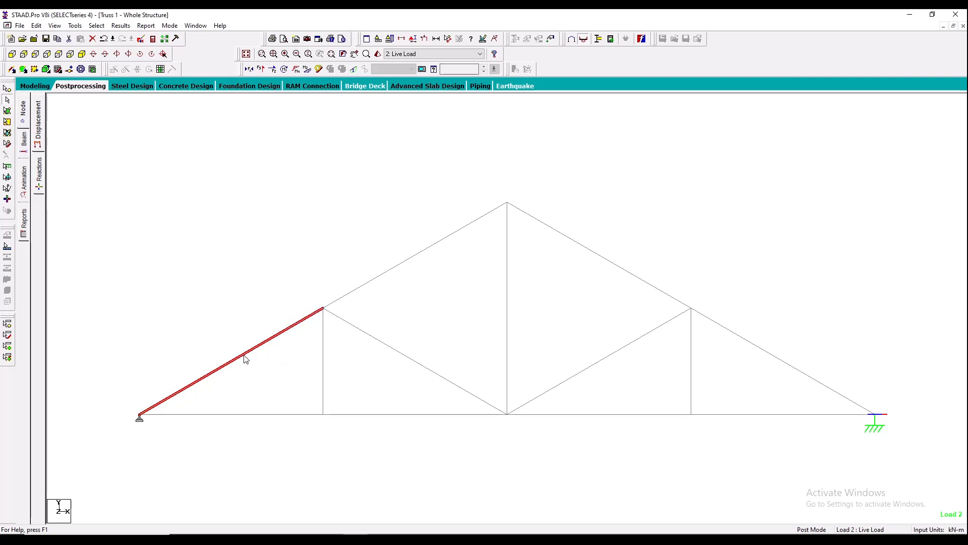
right_click(245, 358)
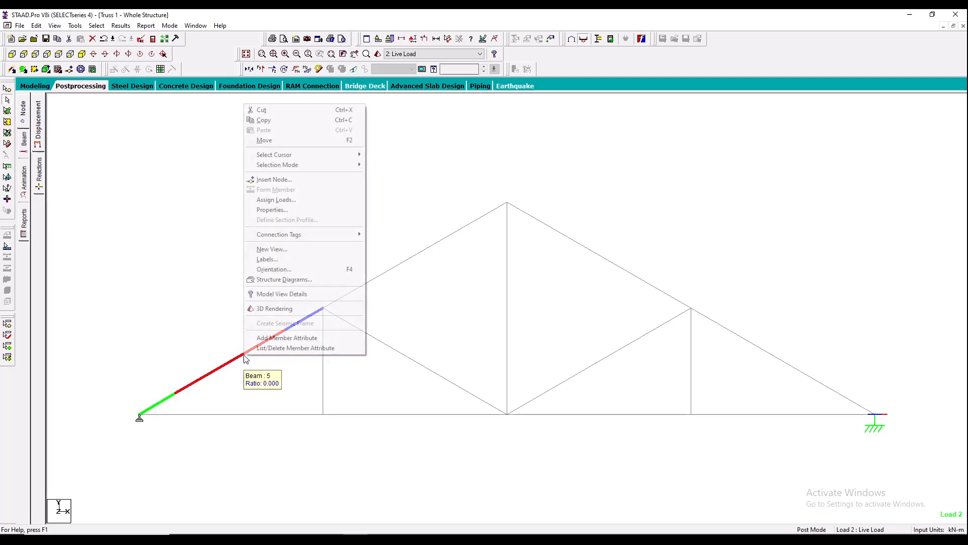
left_click(297, 249)
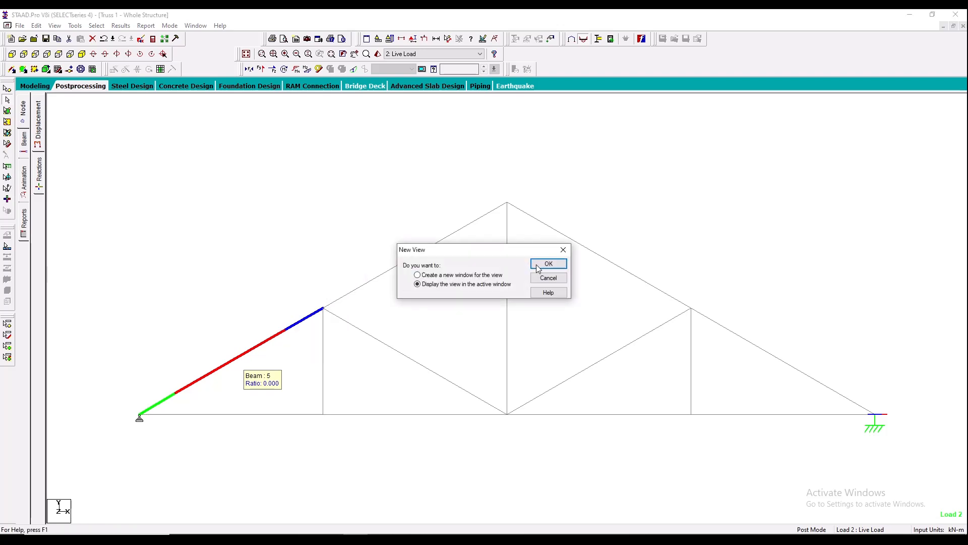
left_click(548, 264)
middle_click_drag(407, 324, 346, 371)
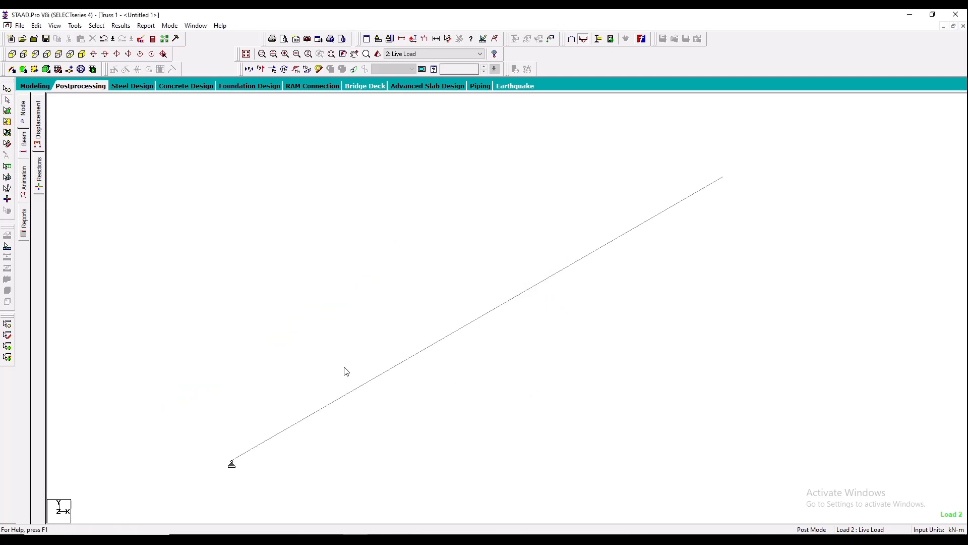
left_click(250, 69)
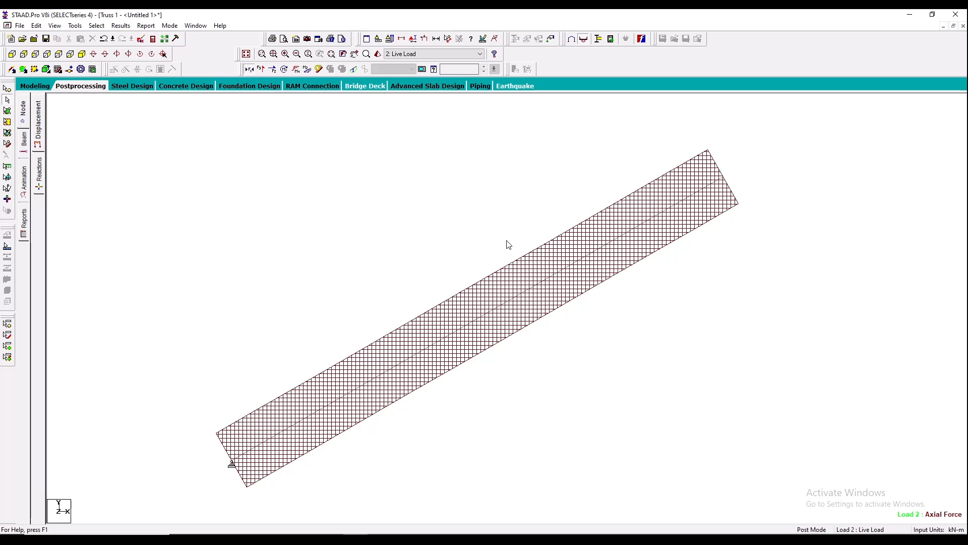
- Annotate the isolated top-chord member with its axial force values at the ends
left_click(122, 26)
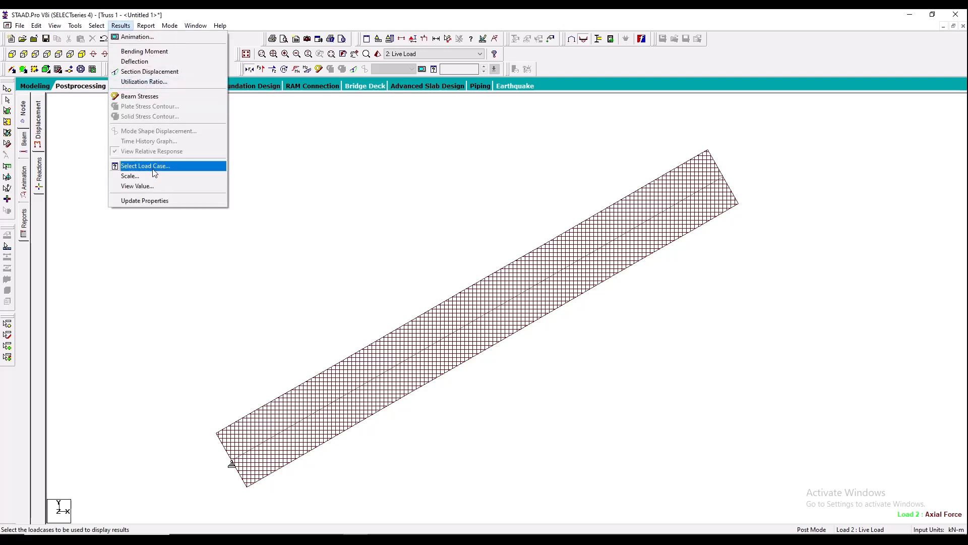
left_click(154, 187)
left_click(444, 197)
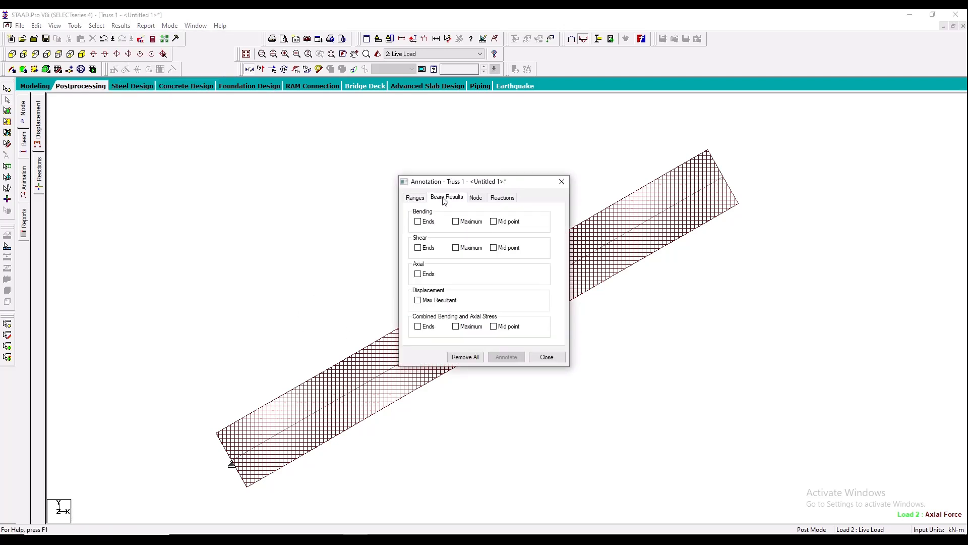
left_click(425, 275)
left_click(506, 356)
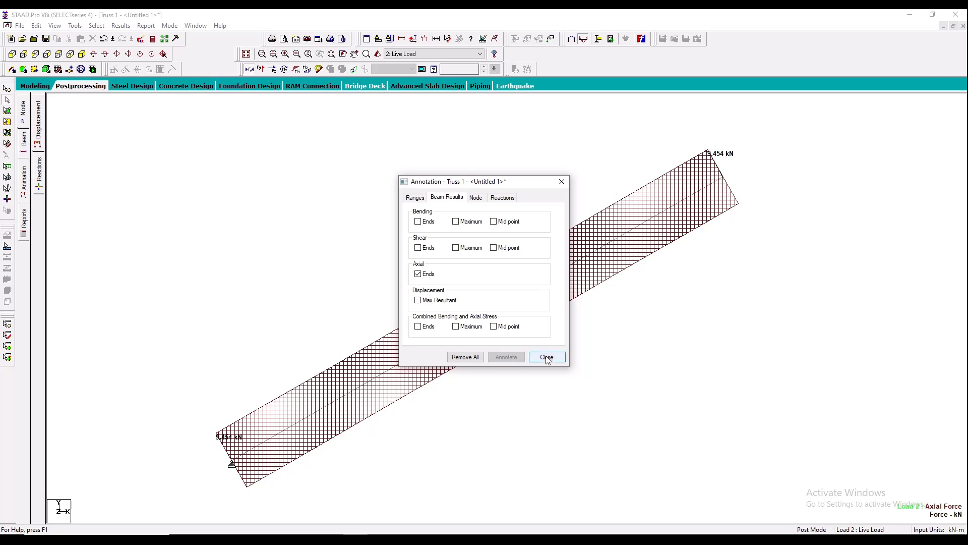
left_click(547, 357)
scroll(704, 161, "up", 2)
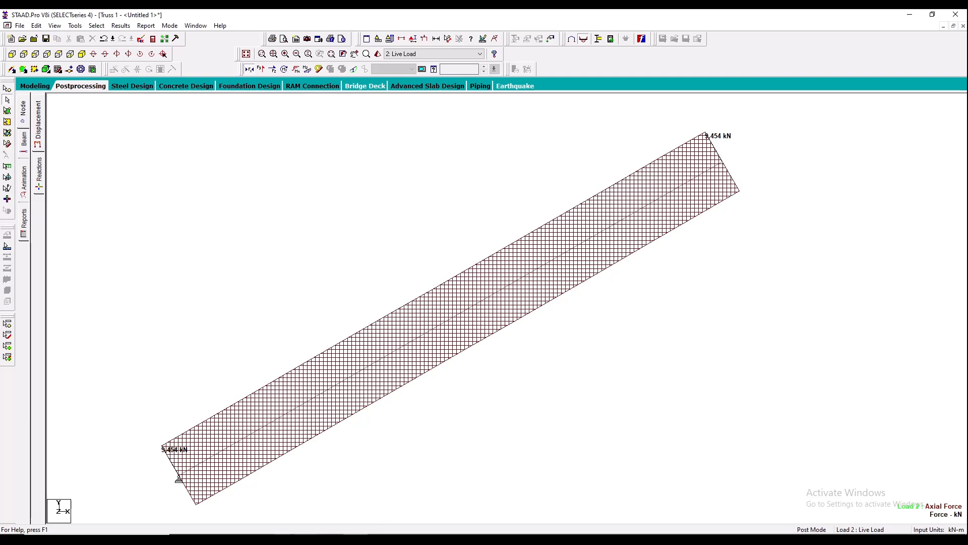
- Underline the 9.45kN answer for F_AB in the browser PDF and restore the whole-structure view in STAAD.Pro
left_click(348, 539)
left_click_drag(159, 386, 212, 388)
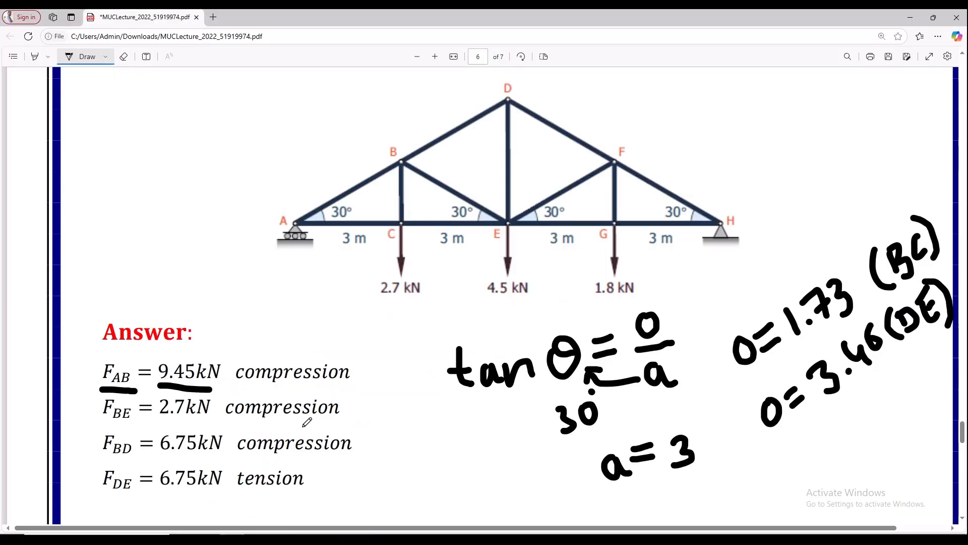
left_click(367, 536)
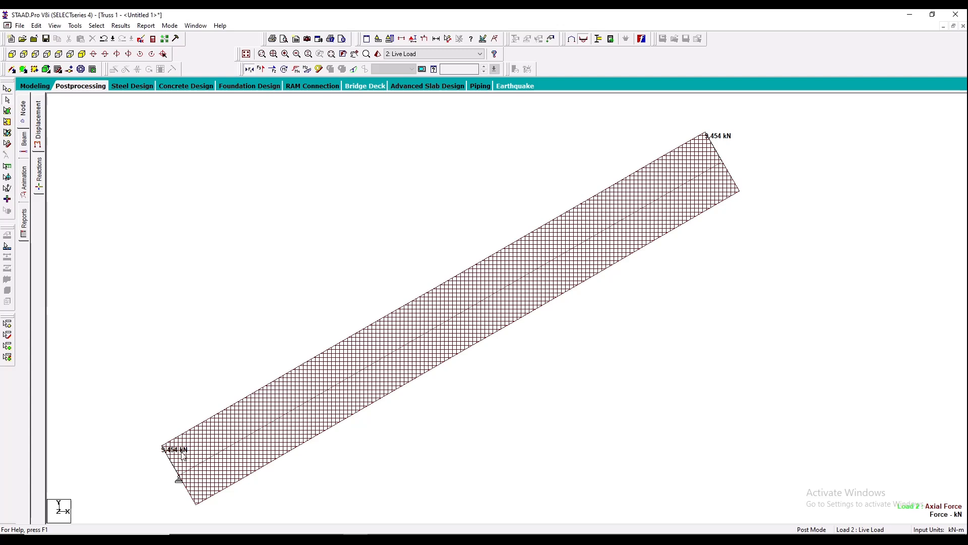
left_click(246, 56)
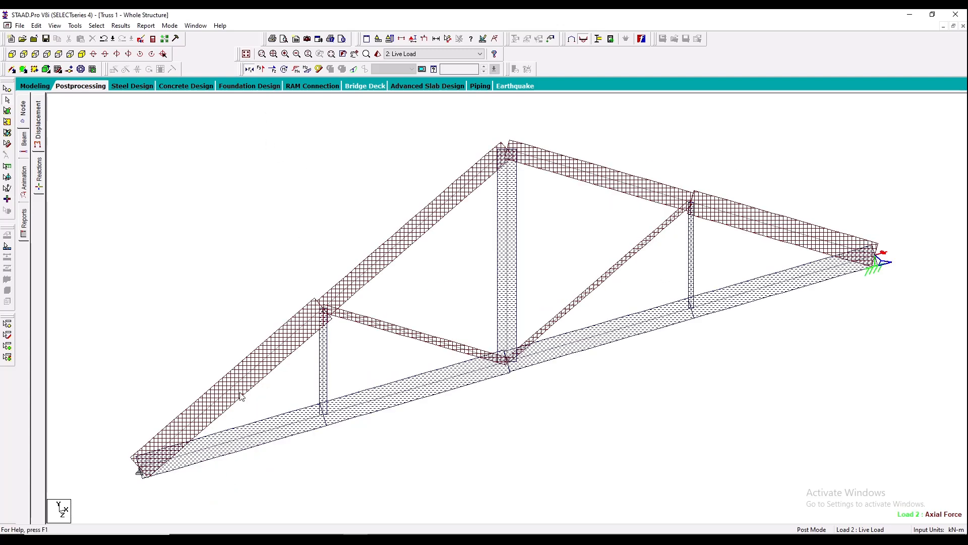
- Switch to the browser PDF, mark a tick beside the F_AB compression answer, and return to STAAD.Pro
left_click(237, 538)
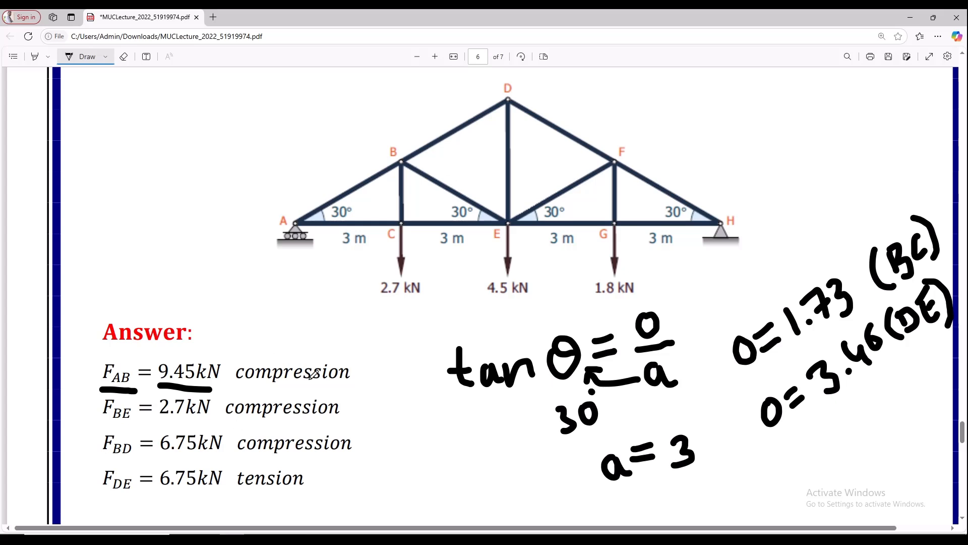
left_click_drag(355, 378, 374, 360)
left_click(231, 539)
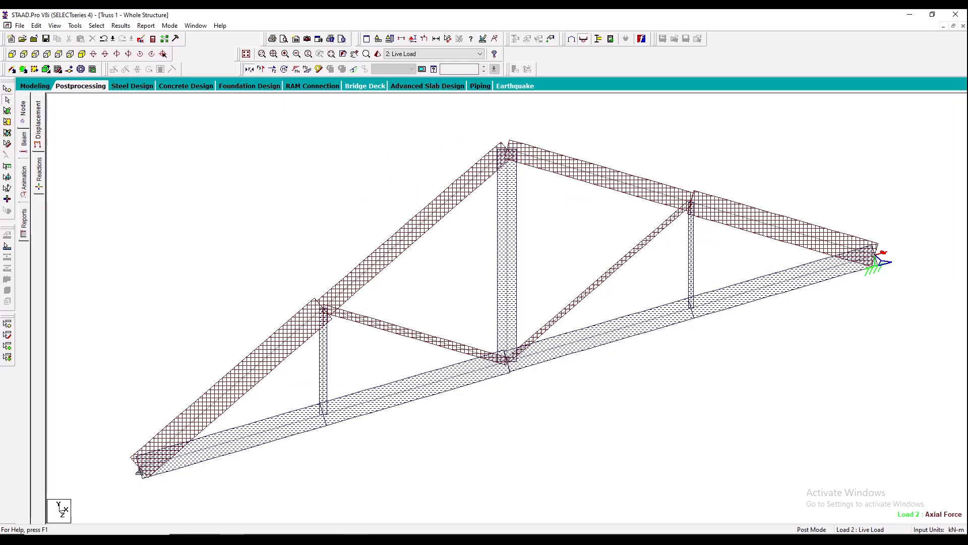
- Isolate the left diagonal member running down to the midspan bottom-chord node in a new view in the active window
left_click(378, 324)
right_click(378, 326)
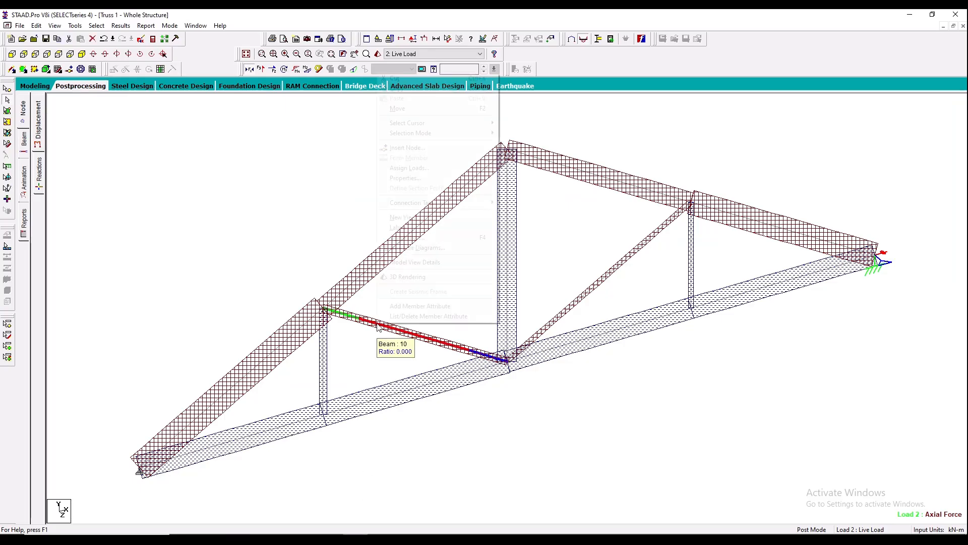
left_click(415, 218)
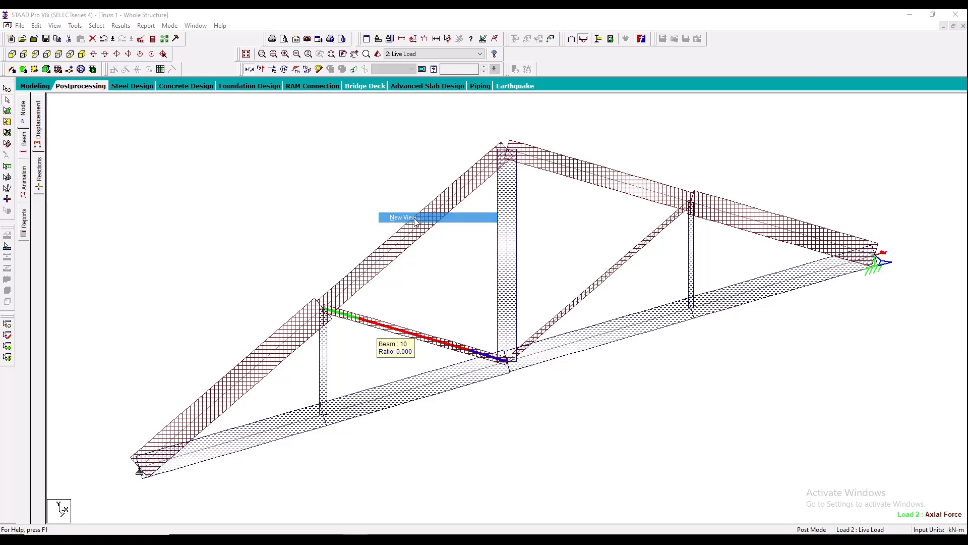
key("Return")
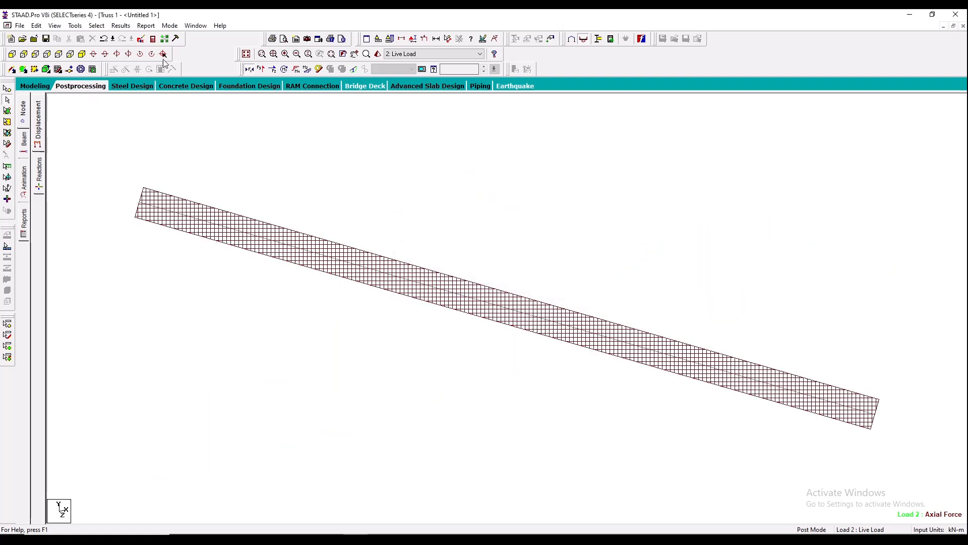
- Annotate the isolated diagonal member with its axial force values at the ends
left_click(121, 26)
left_click(176, 186)
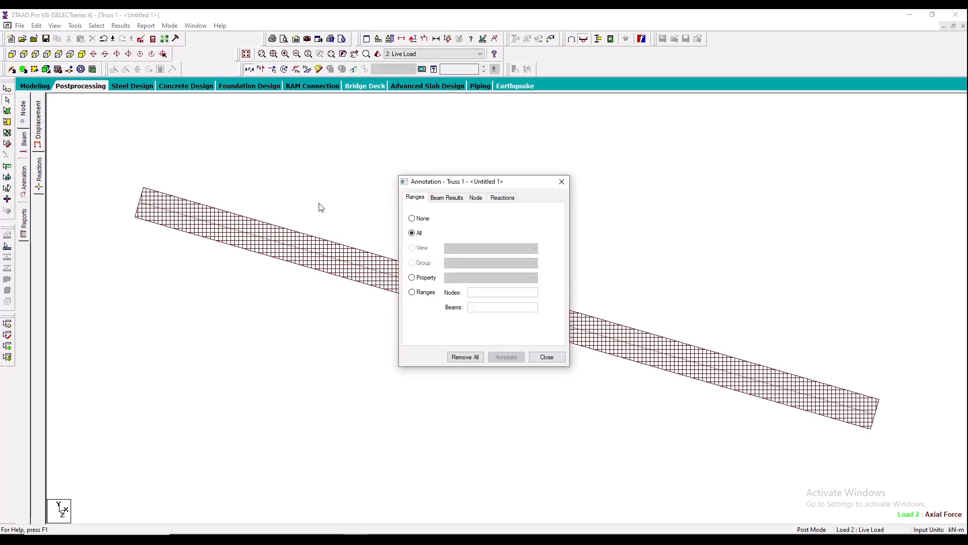
left_click(446, 197)
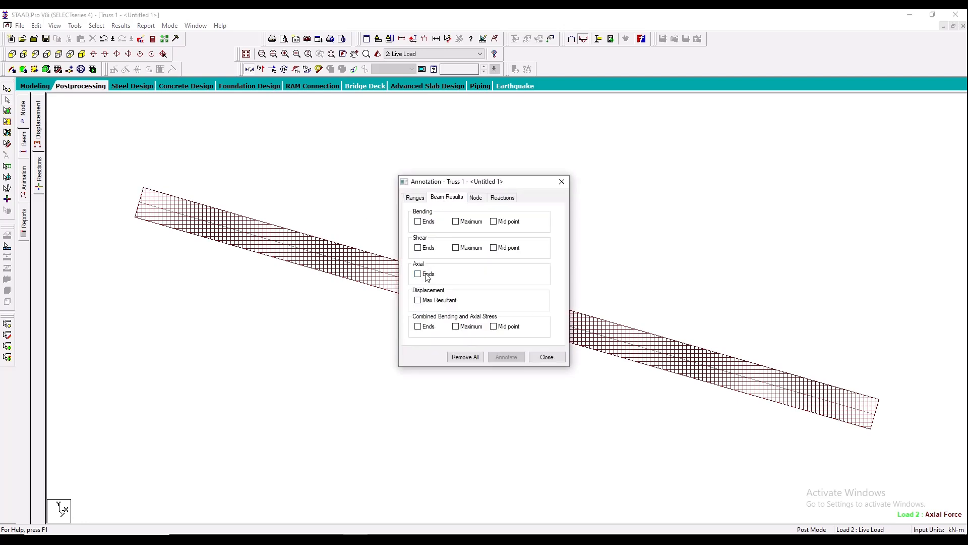
left_click(426, 277)
left_click(506, 356)
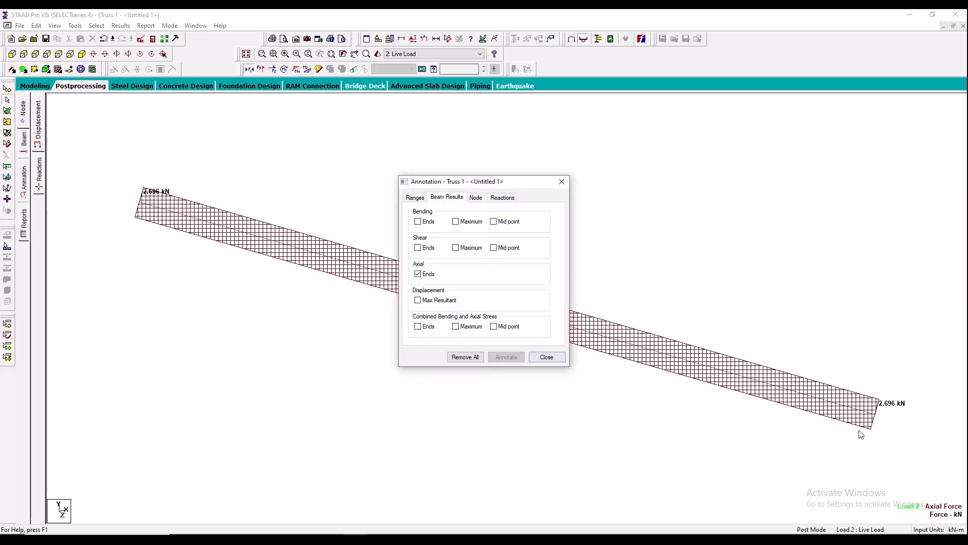
left_click(536, 358)
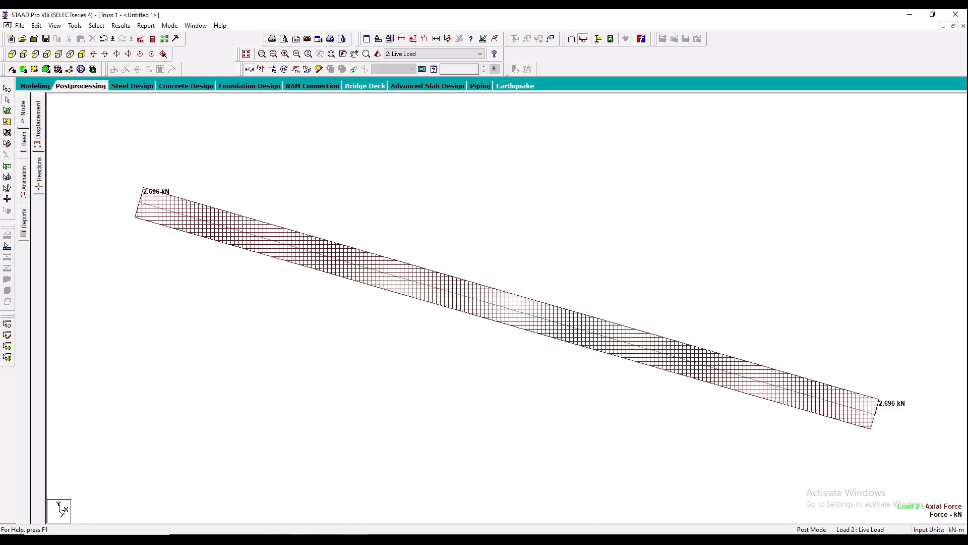
- Underline the 2.7kN answer for F_BE in the browser PDF and restore the whole-structure view in STAAD.Pro
left_click(232, 538)
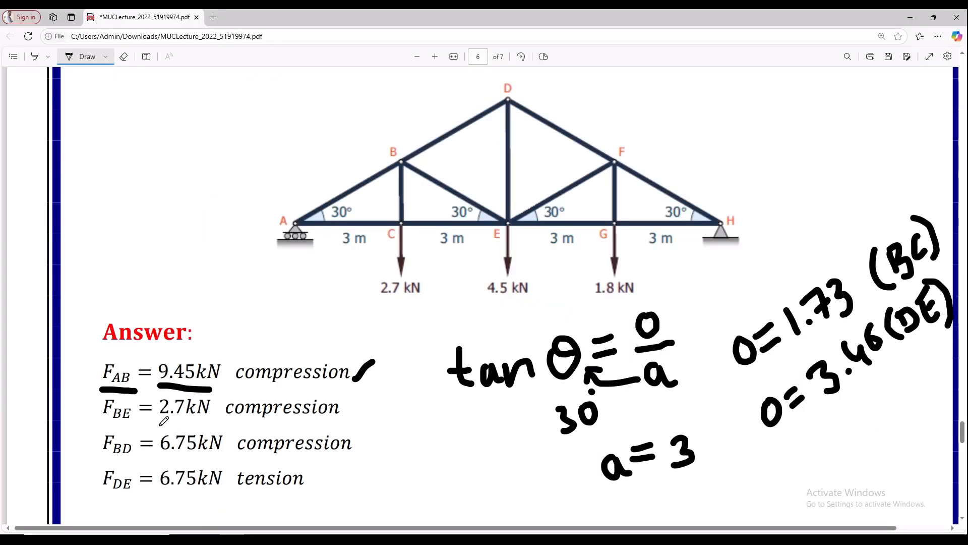
left_click_drag(160, 425, 197, 424)
left_click(232, 538)
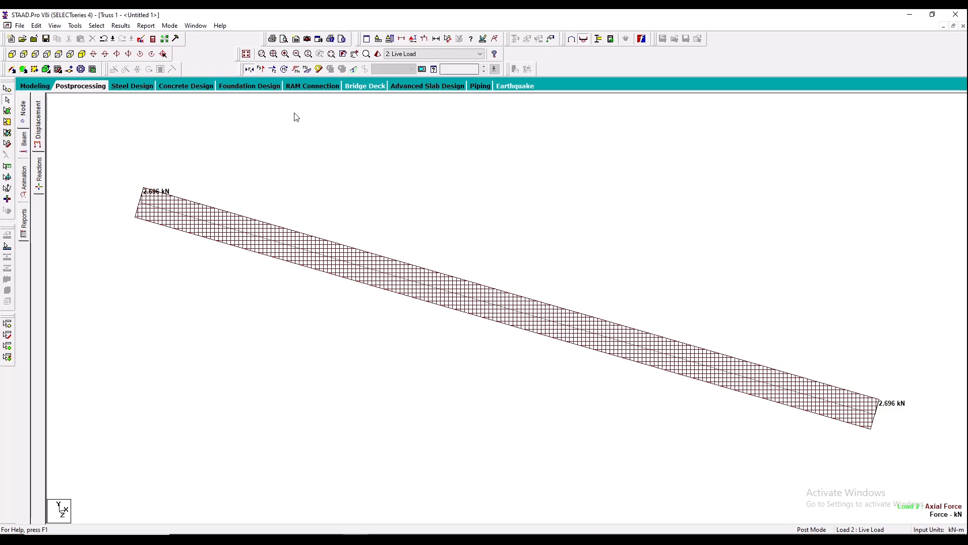
left_click(246, 53)
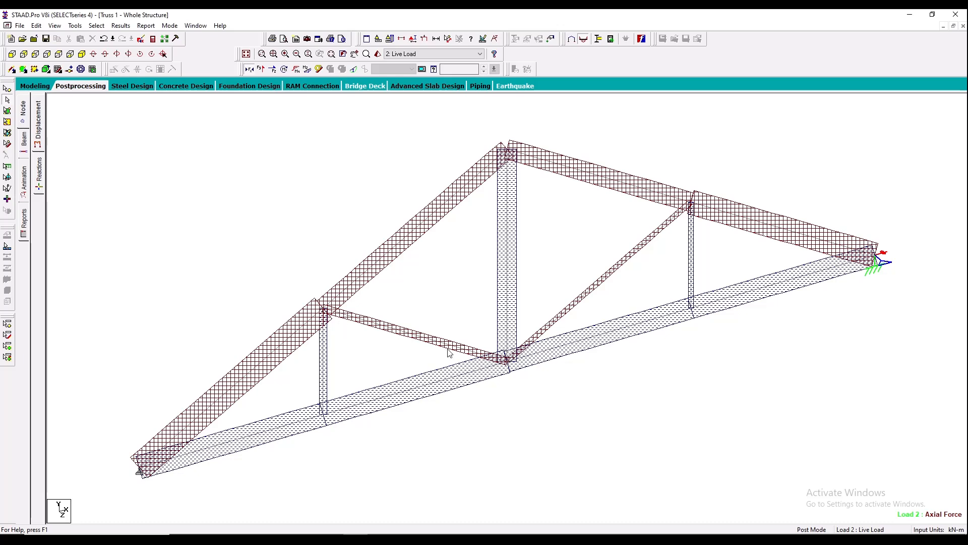
- Switch to the browser PDF, mark a tick beside the F_BE compression answer, and return to STAAD.Pro
left_click(232, 540)
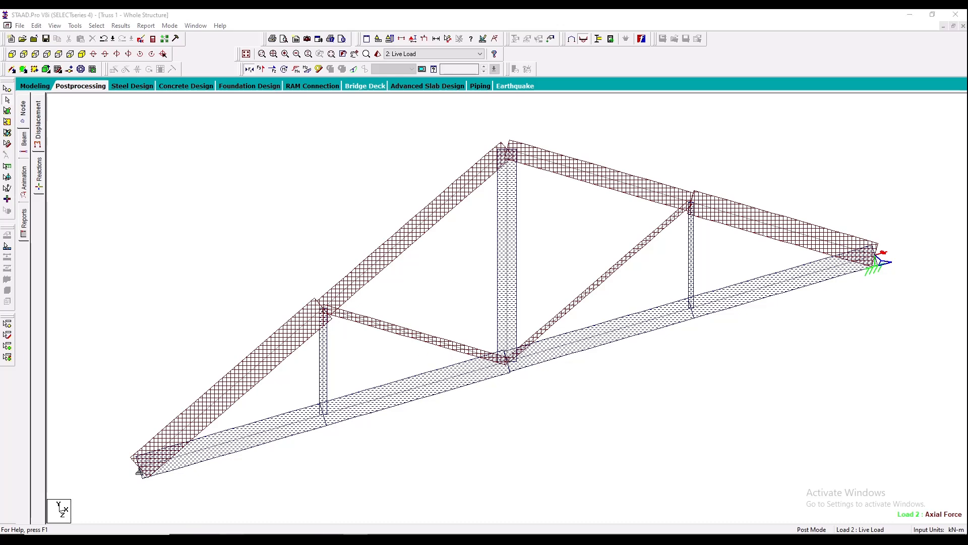
left_click_drag(346, 407, 373, 402)
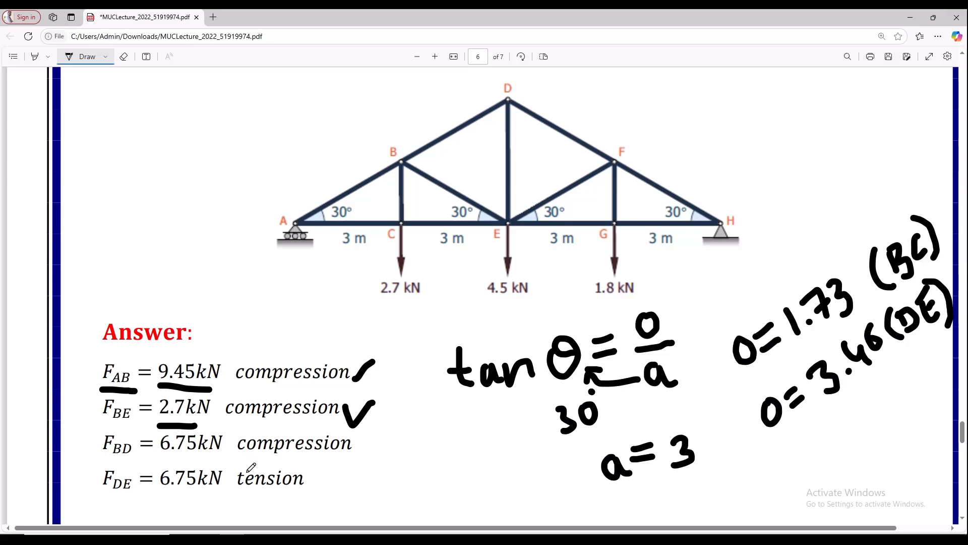
left_click(354, 540)
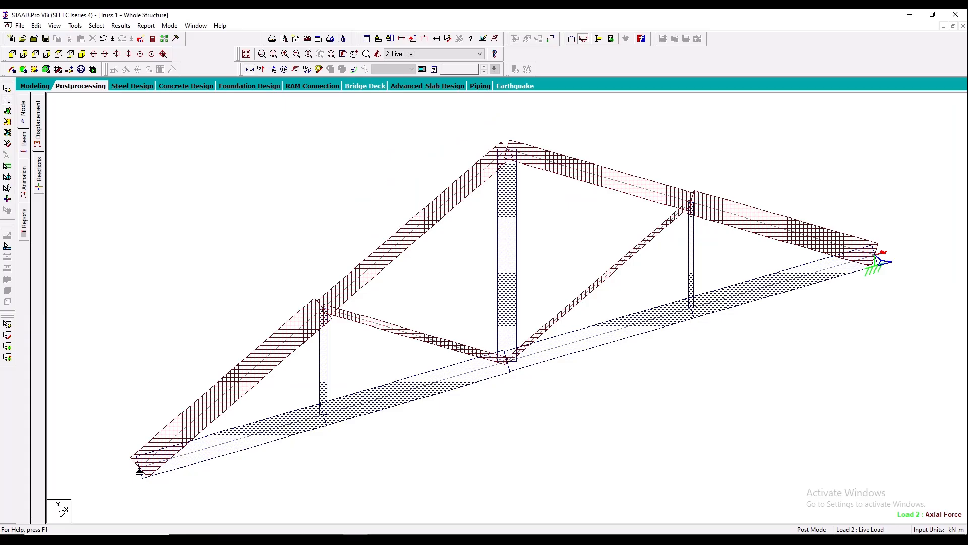
- Isolate the upper-left top-chord member running up to the apex in a new view in the active window
right_click(384, 258)
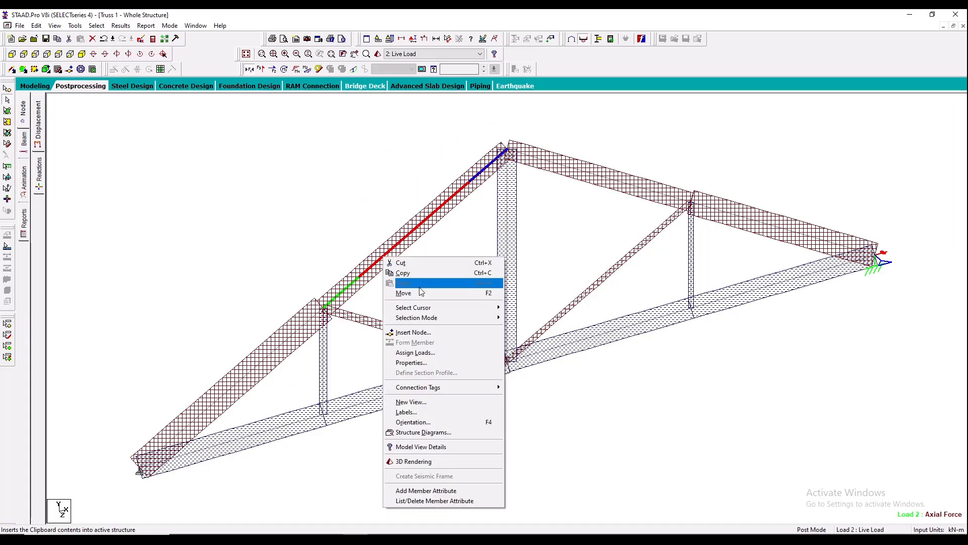
left_click(409, 402)
left_click(551, 263)
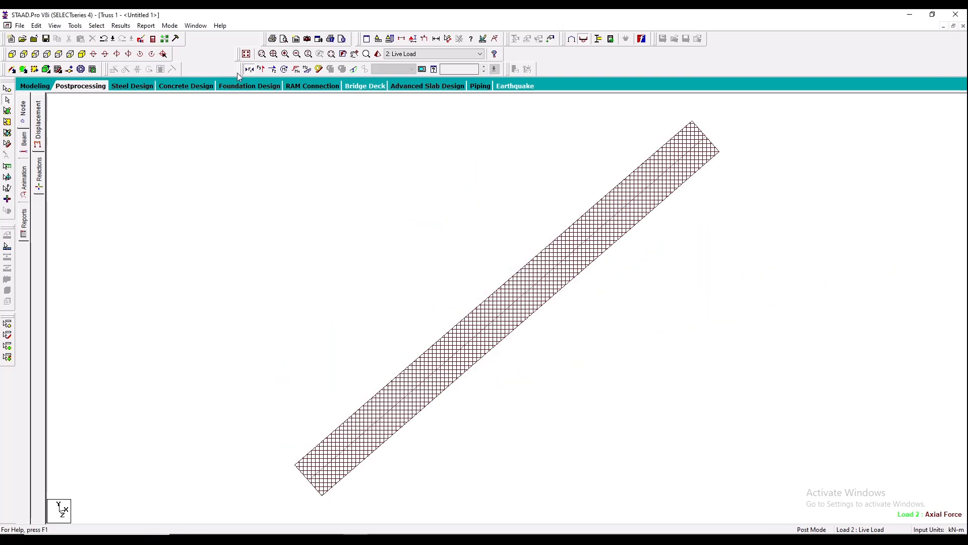
- Annotate the isolated top-chord member with its axial force values at the ends
left_click(121, 26)
left_click(151, 186)
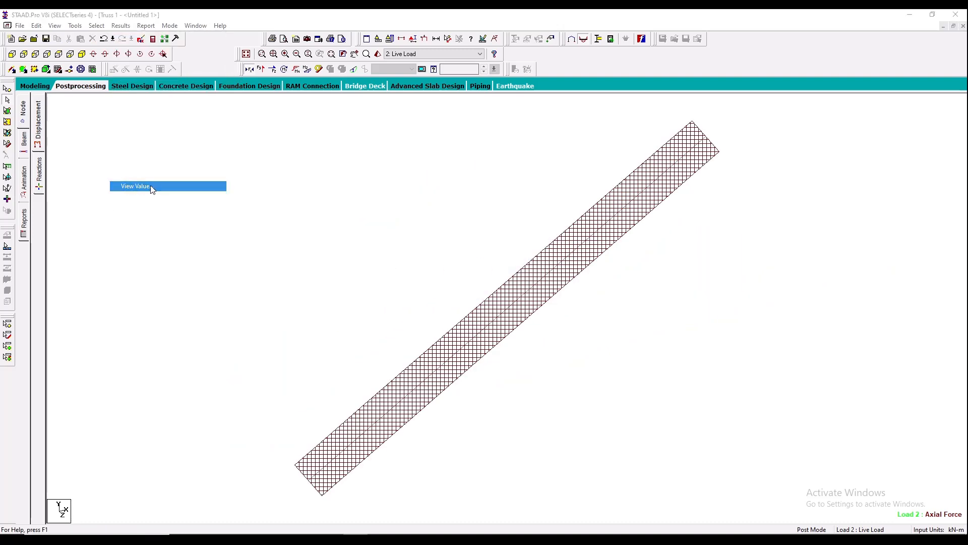
left_click(447, 197)
left_click(419, 274)
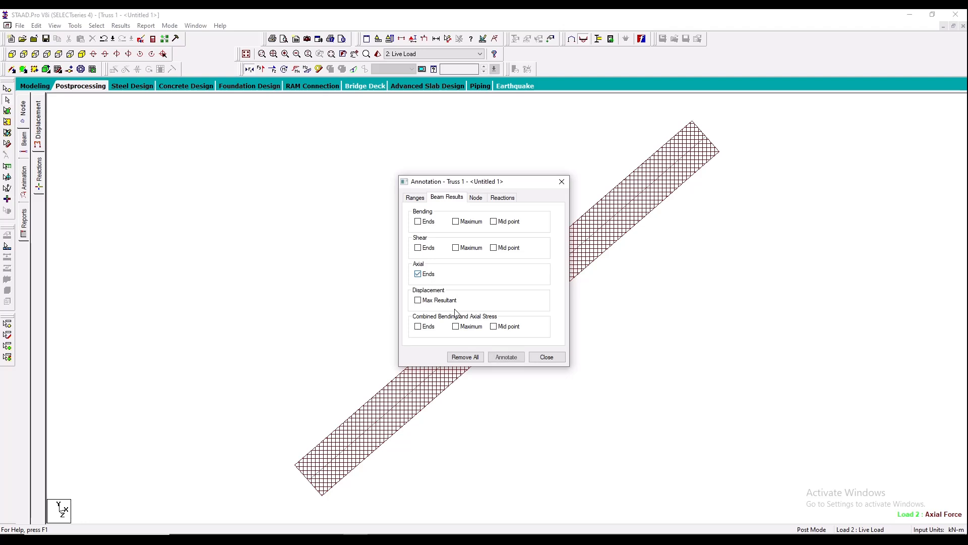
left_click(507, 357)
left_click(546, 357)
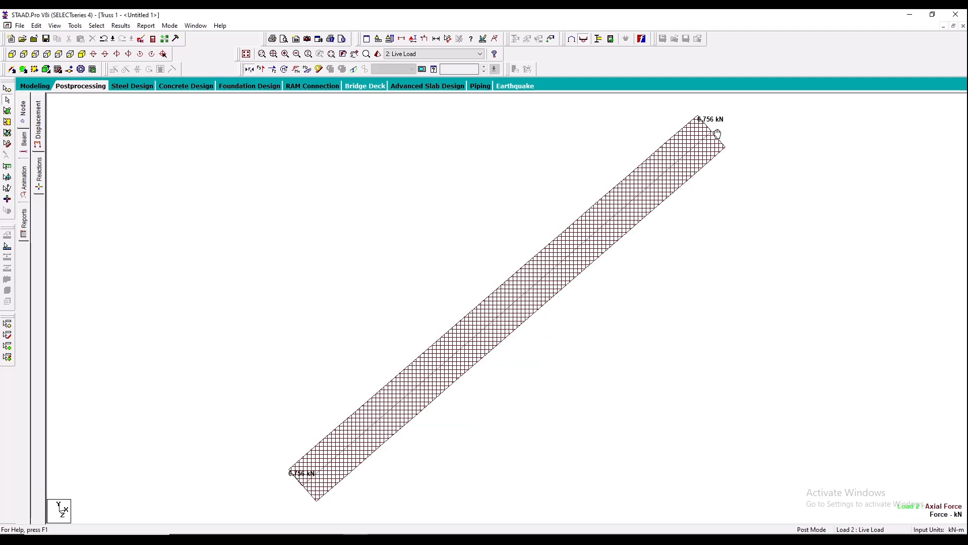
left_click_drag(714, 134, 700, 134)
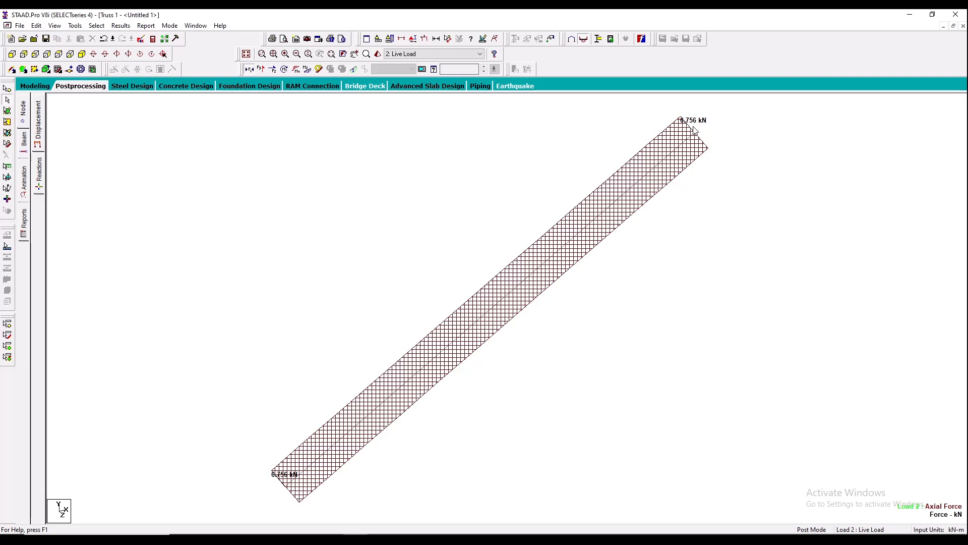
- Switch to the browser PDF, mark a tick beside the F_BD compression answer, and return to STAAD.Pro
left_click(232, 539)
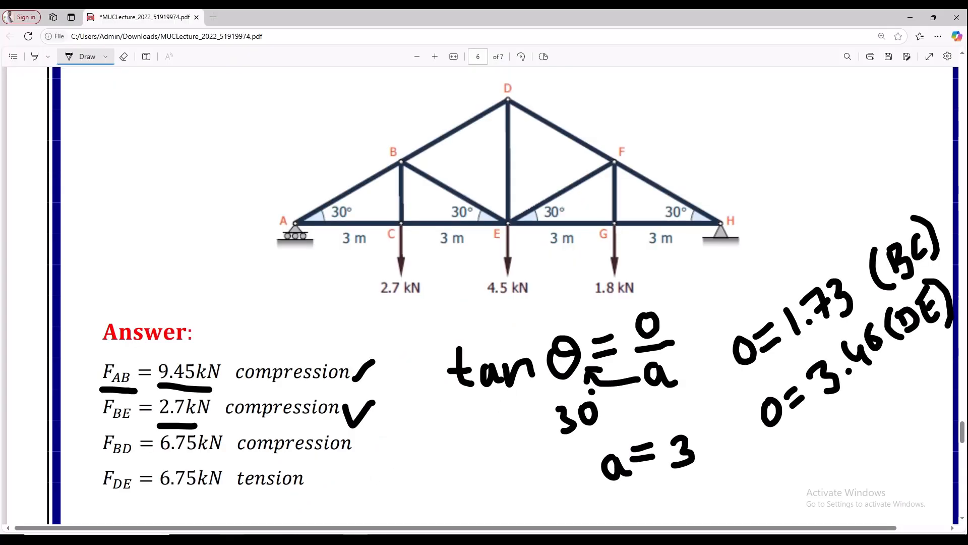
mouse_move(360, 440)
left_mouse_down()
mouse_move(372, 448)
mouse_move(406, 424)
left_mouse_up()
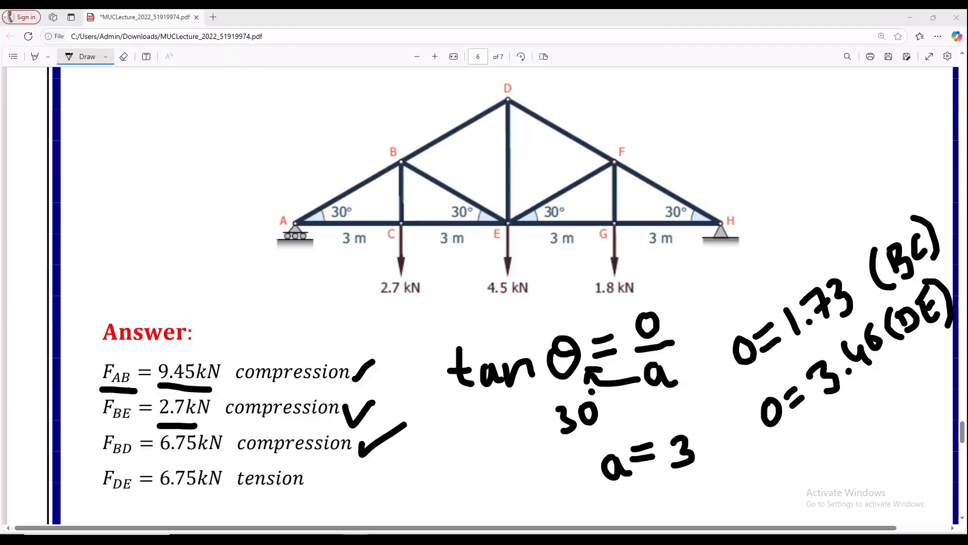
key("alt+Tab")
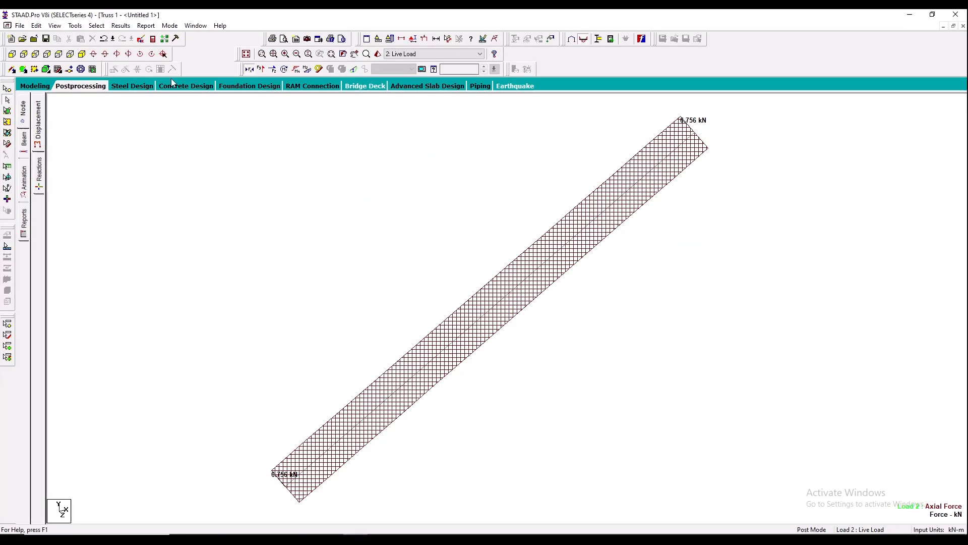
- Restore the whole-structure view and isolate the central vertical member in a new view in the active window
left_click(246, 53)
left_click(508, 250)
right_click(509, 250)
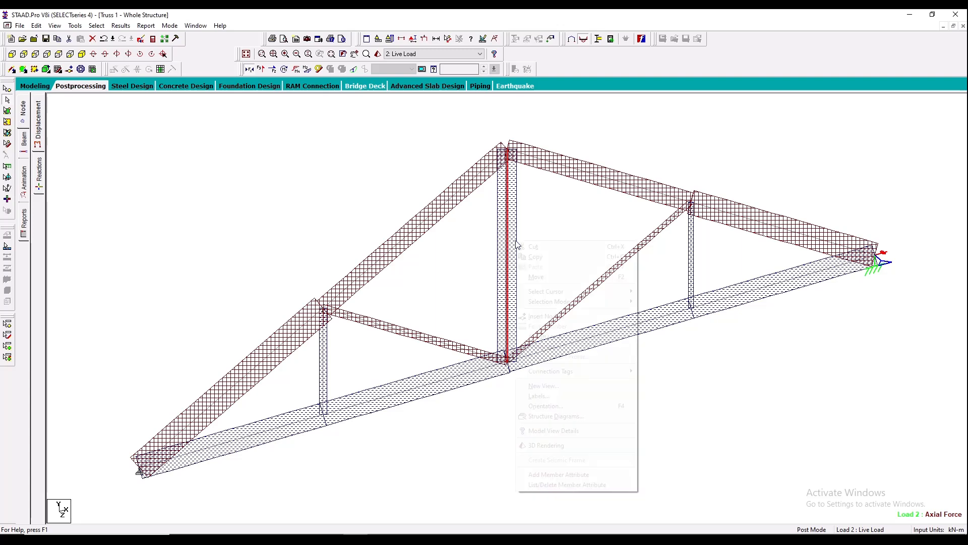
left_click(548, 386)
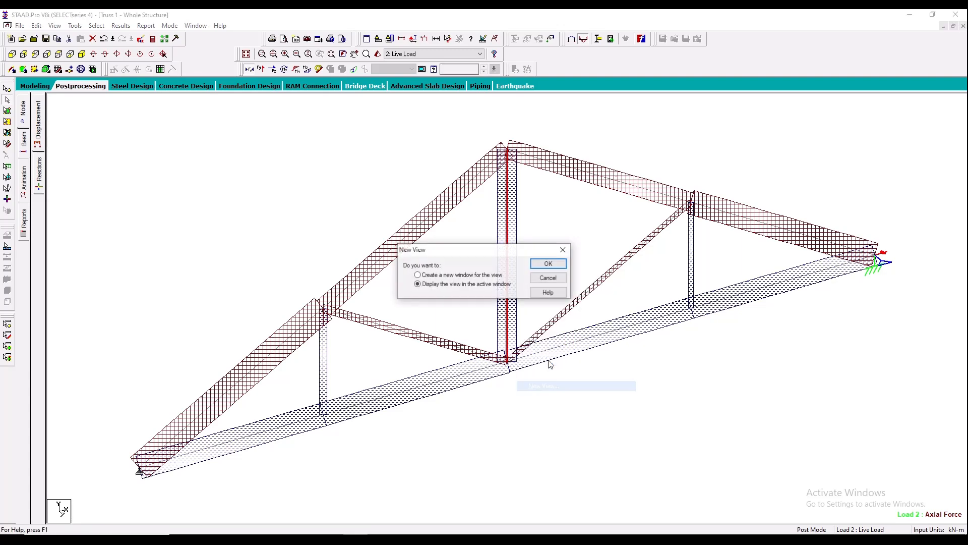
left_click(535, 266)
left_click(120, 25)
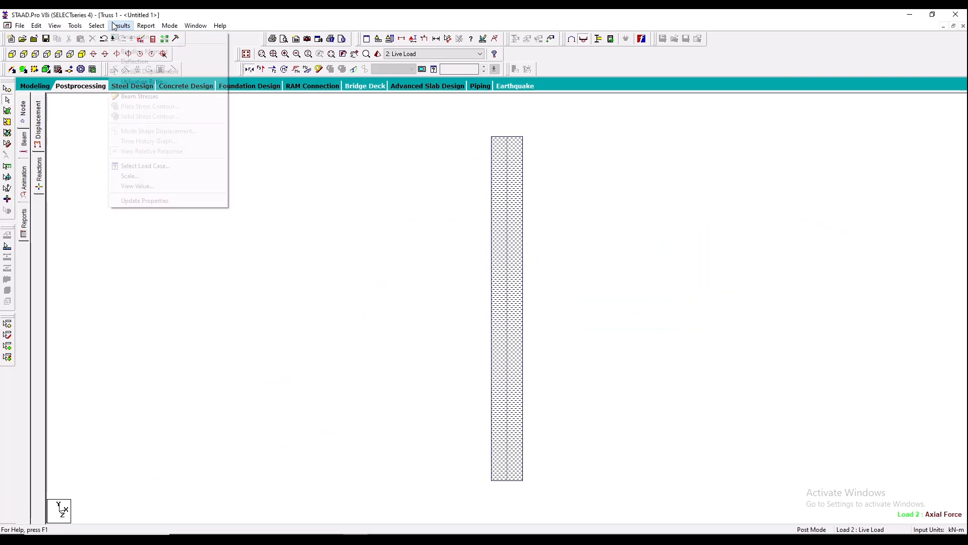
left_click(151, 182)
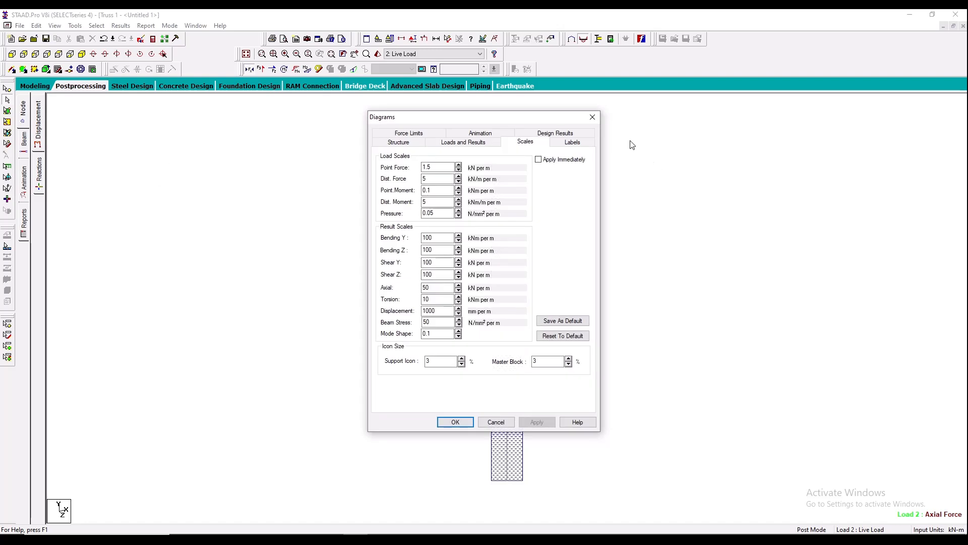
left_click(592, 117)
- Annotate the isolated central vertical member with its axial force values at the ends
left_click(121, 25)
left_click(145, 185)
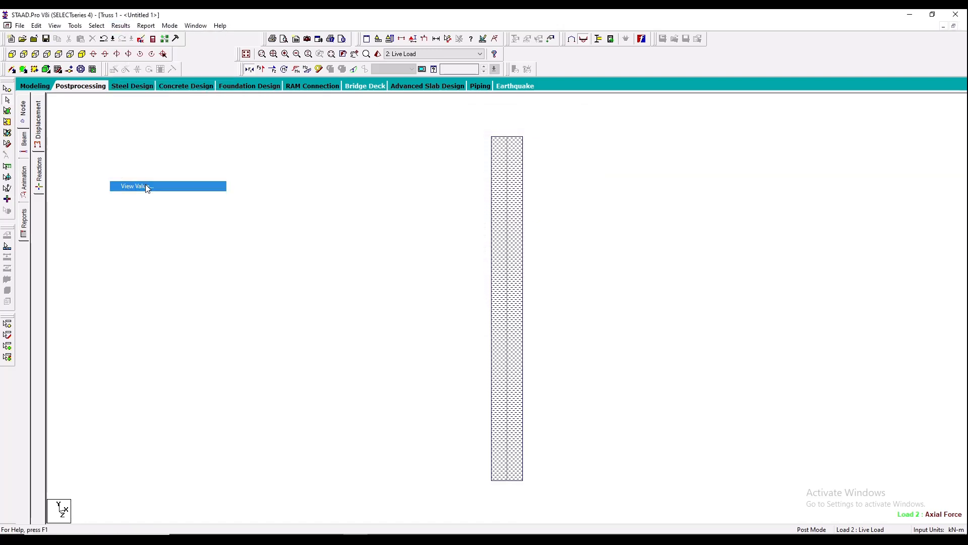
left_click(442, 201)
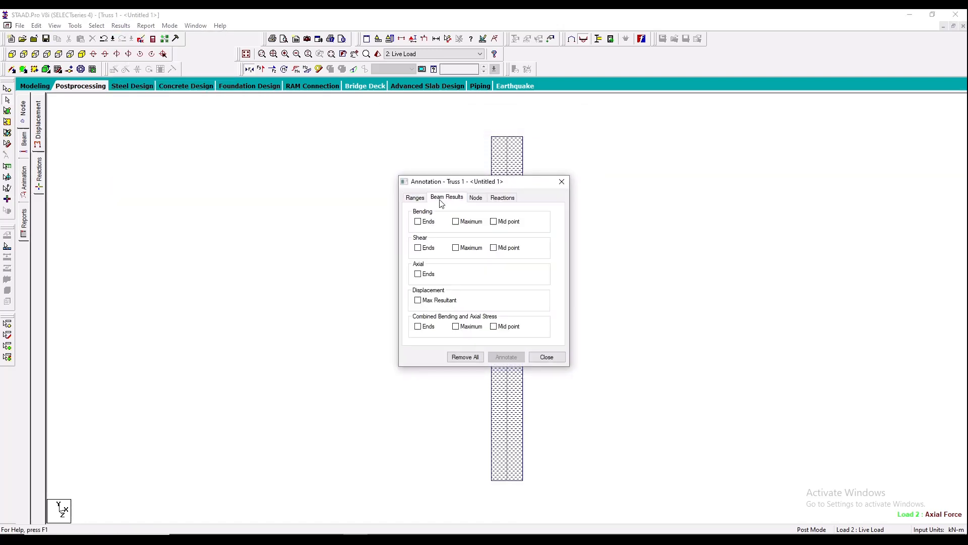
left_click(418, 274)
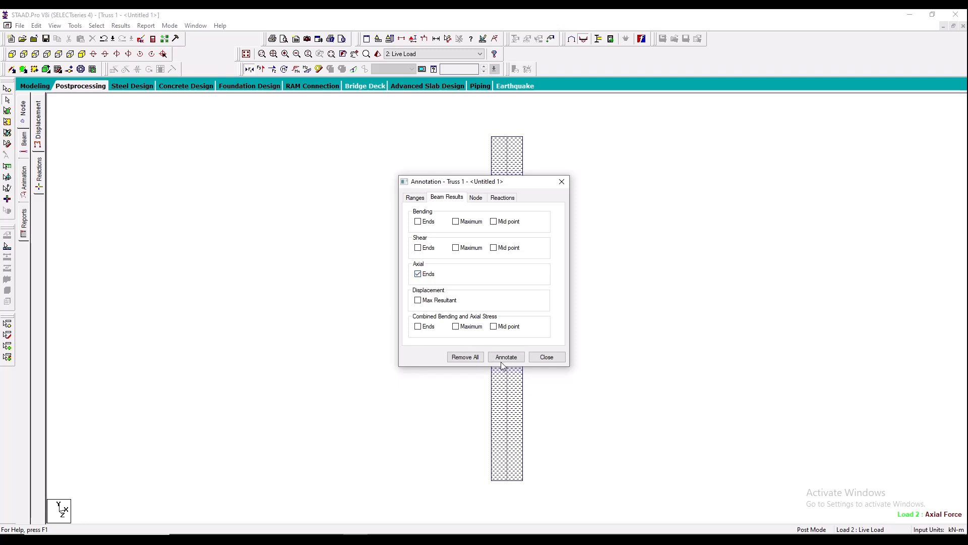
left_click(506, 357)
left_click(546, 357)
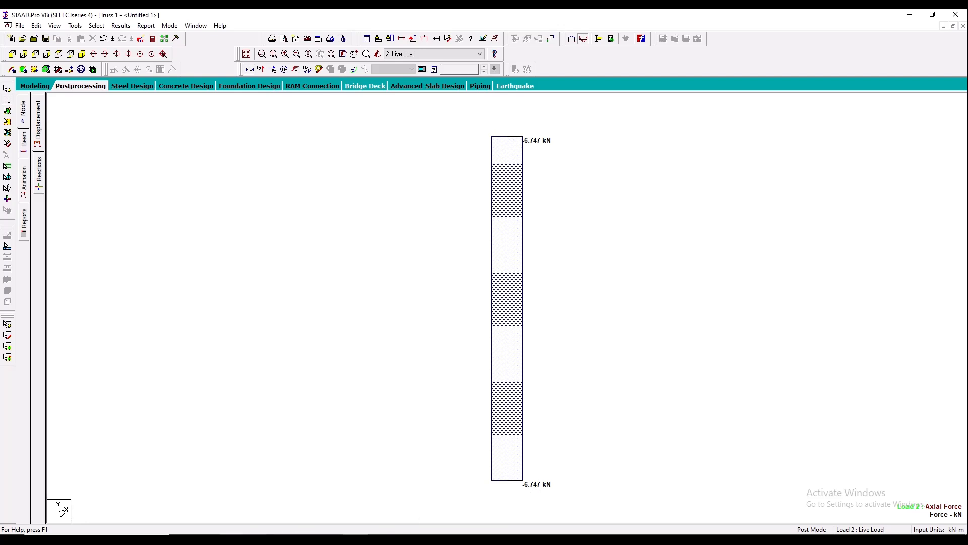
- In the browser PDF, underline the 6.75kN answer for F_DE and mark a tick beside its tension label
left_click(232, 539)
left_click_drag(159, 493, 202, 493)
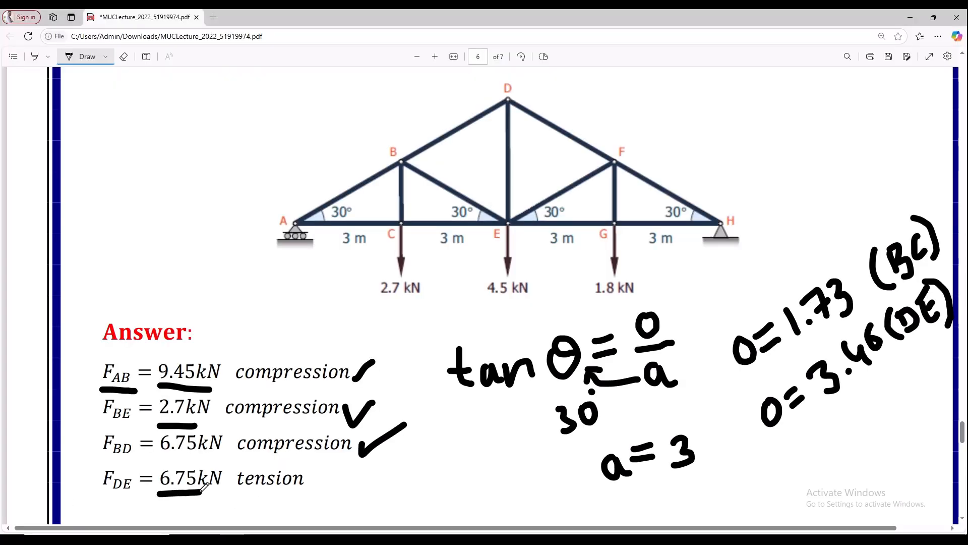
left_click_drag(313, 481, 347, 470)
left_click(367, 481)
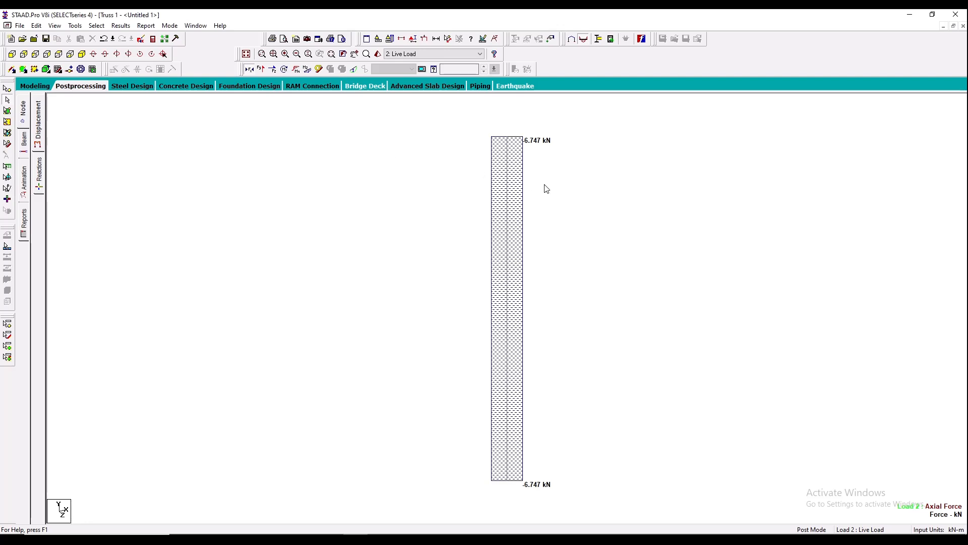
- In STAAD.Pro, capture the annotated central vertical member view as a picture for the report
scroll(442, 202, "down", 1)
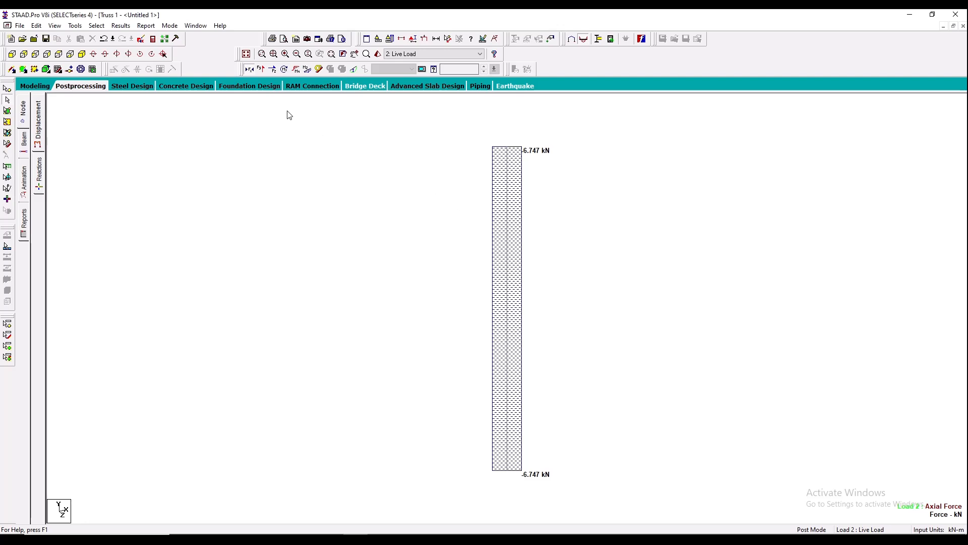
left_click(310, 42)
left_click(477, 295)
- Annotate the whole structure's members with end axial force values and capture the view as a report picture
left_click(246, 54)
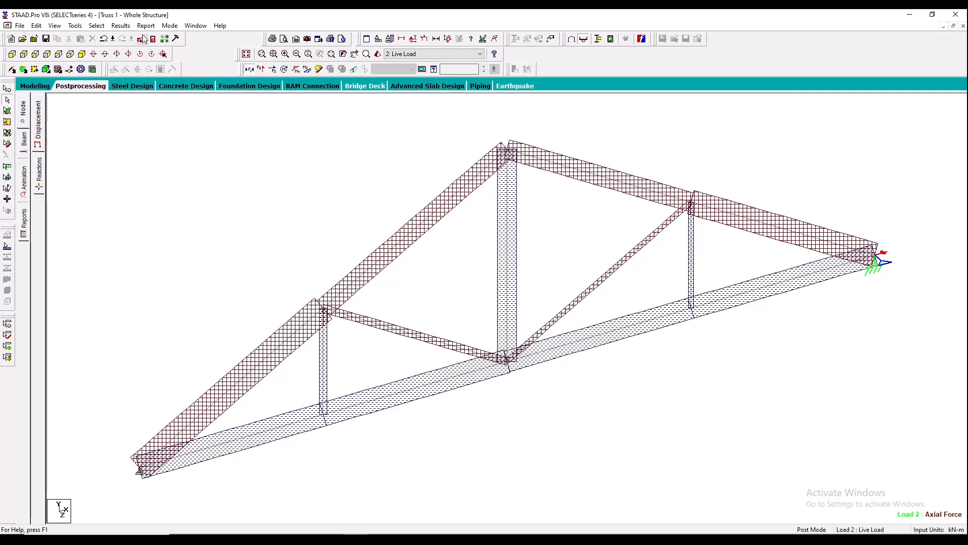
left_click(121, 26)
left_click(145, 186)
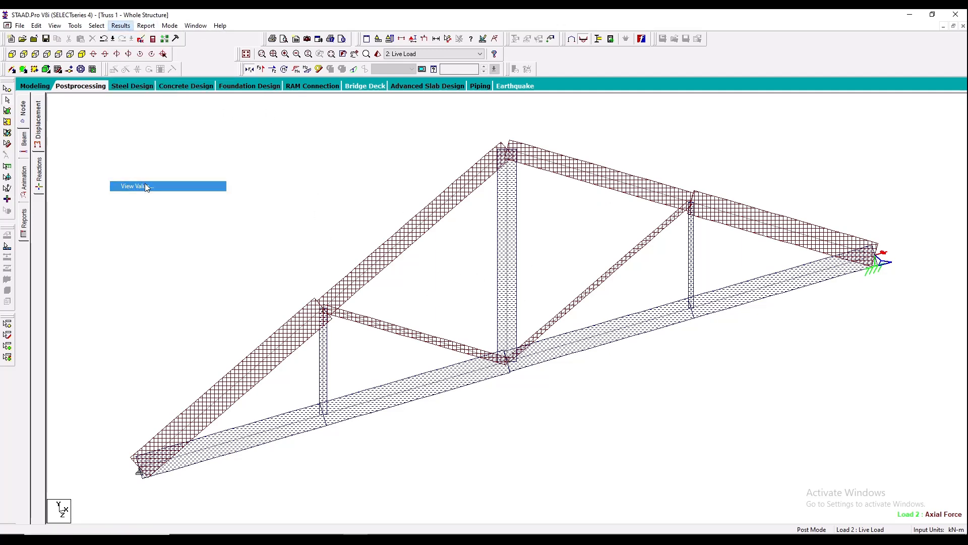
left_click(446, 197)
left_click(418, 274)
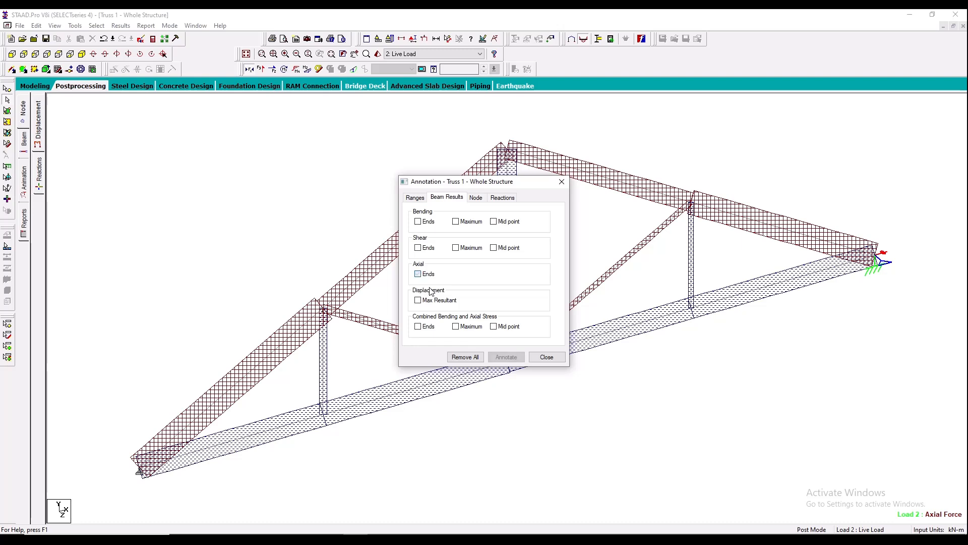
left_click(506, 357)
left_click(546, 357)
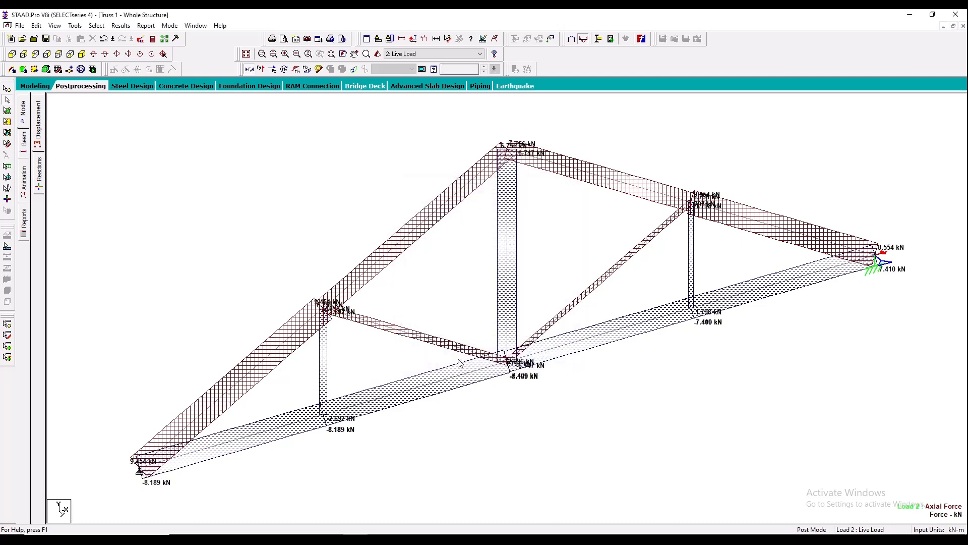
left_click(307, 39)
left_click(460, 292)
- Add Sections, Supports and Primary Load Cases from the input items to the report's selected items in Report Setup
left_click(296, 39)
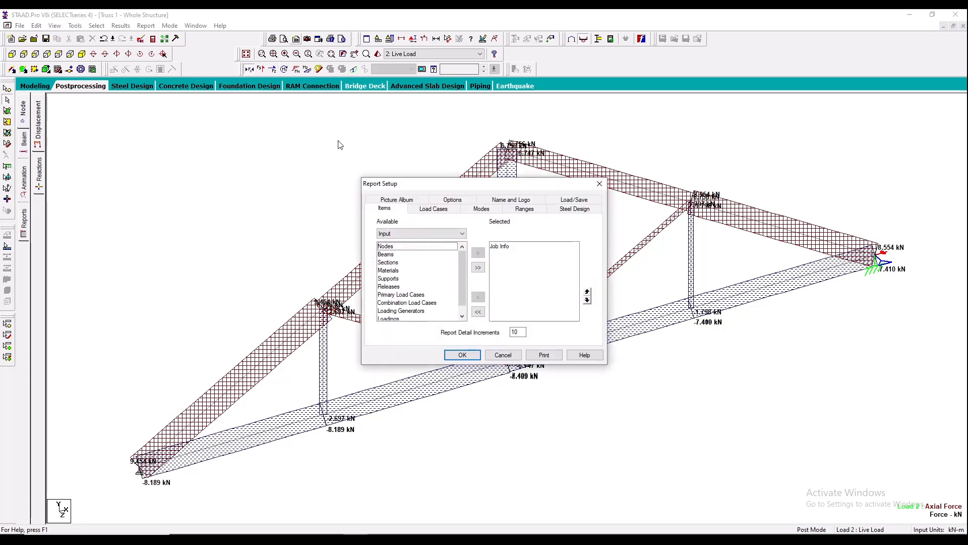
left_click(397, 264)
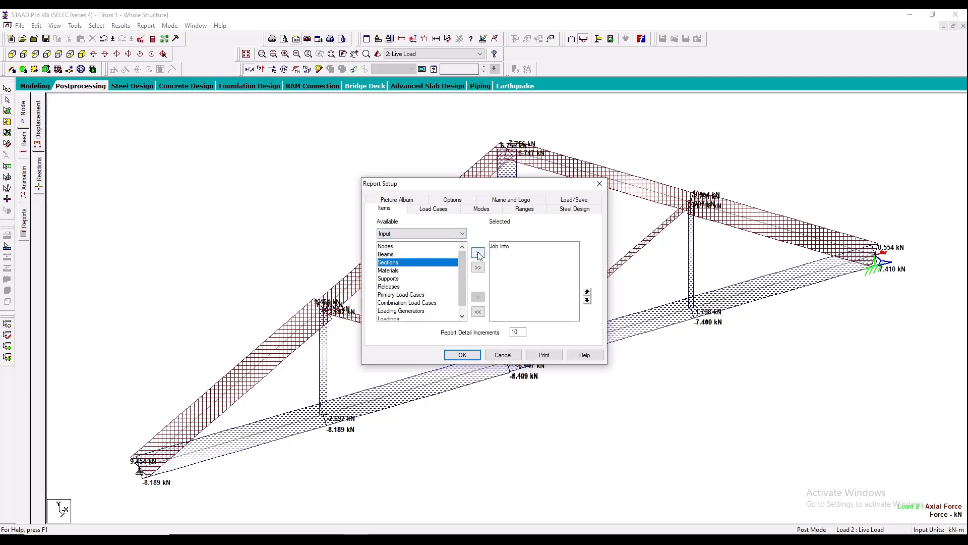
left_click(478, 254)
left_click(421, 271)
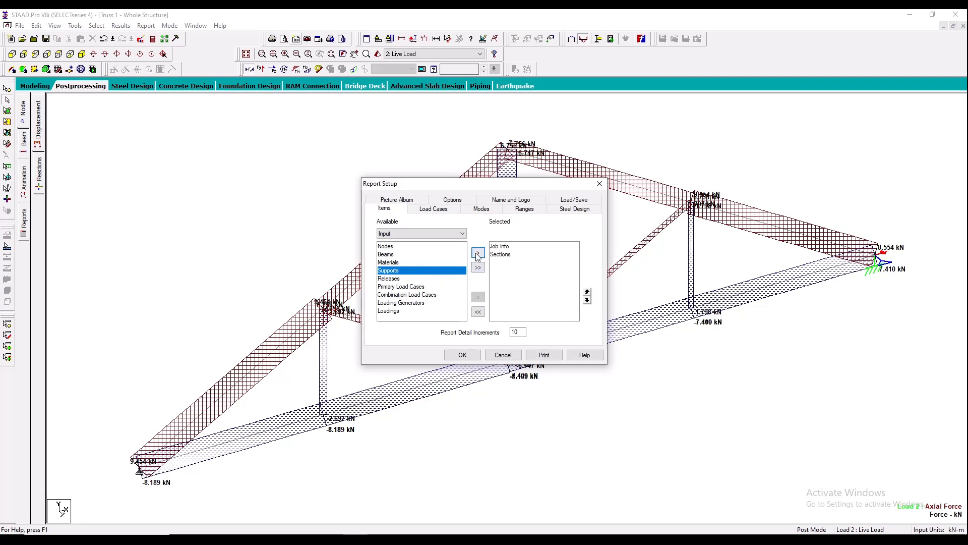
left_click(478, 253)
left_click(429, 280)
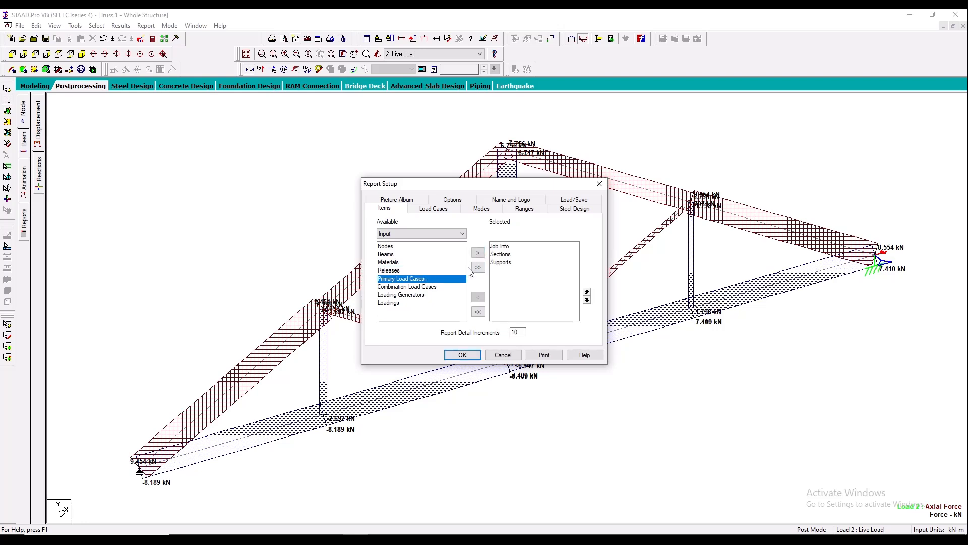
left_click(479, 252)
- Add Picture 1, Picture 2 and Picture 3 to the report's selected items
left_click(411, 234)
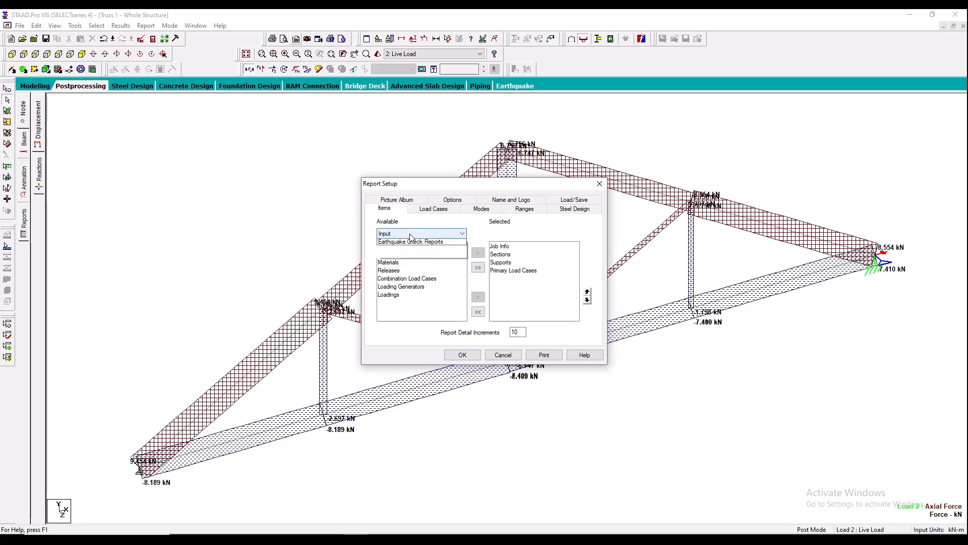
left_click(402, 256)
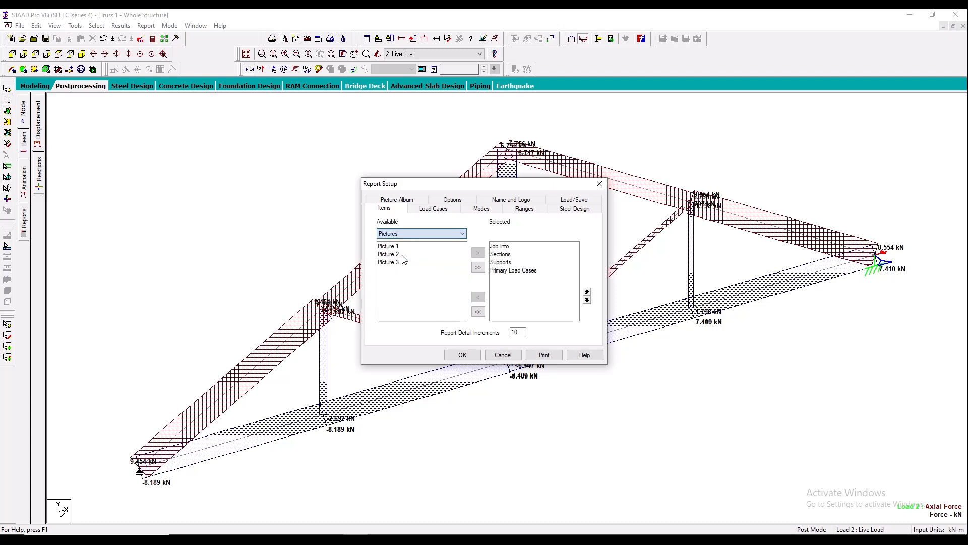
left_click_drag(400, 246, 405, 273)
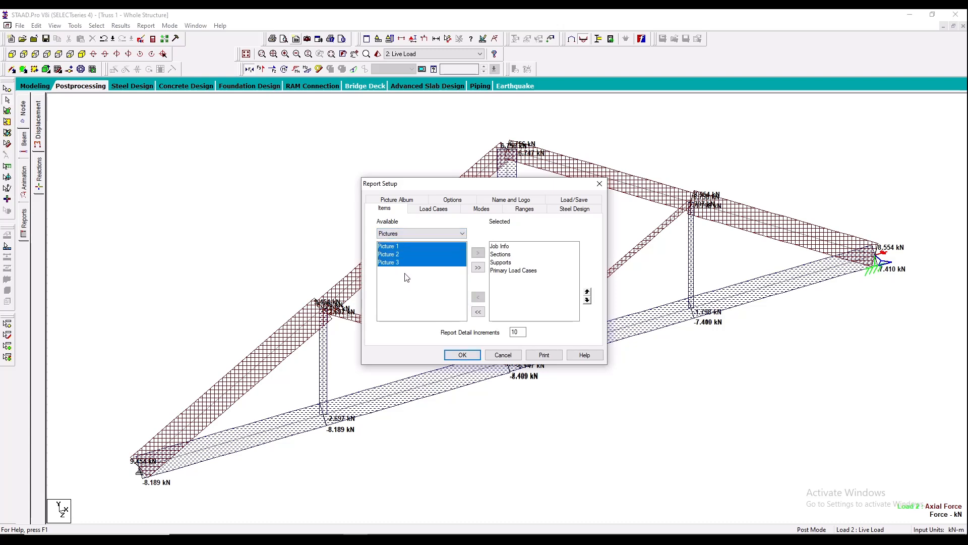
left_click(478, 253)
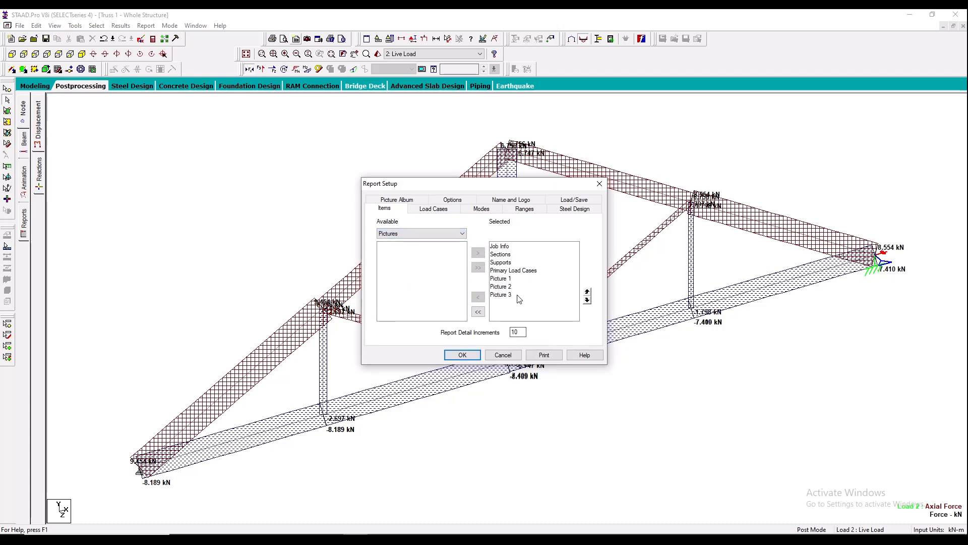
- Print the report with Microsoft Print to PDF and save it as Truss Out Put in the Staad Pro folder
left_click(545, 355)
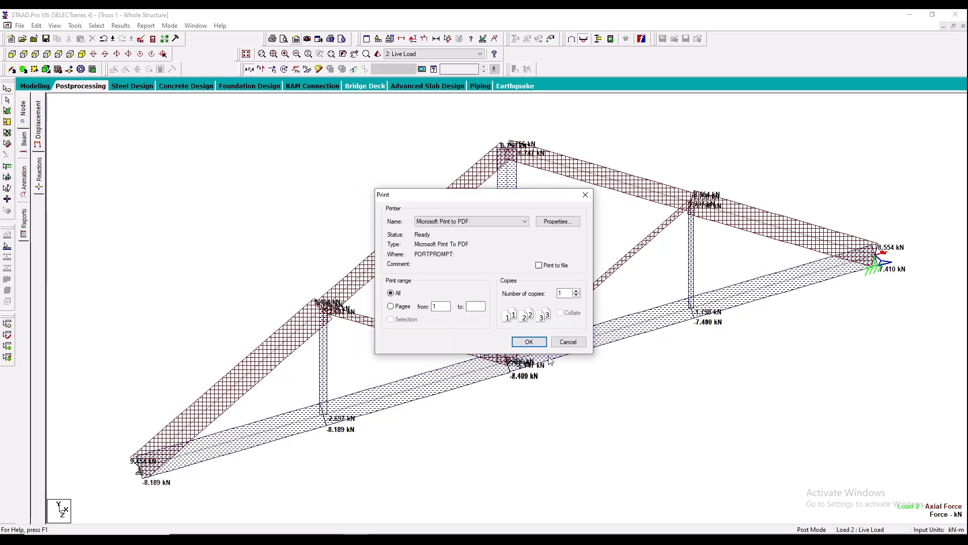
left_click(527, 343)
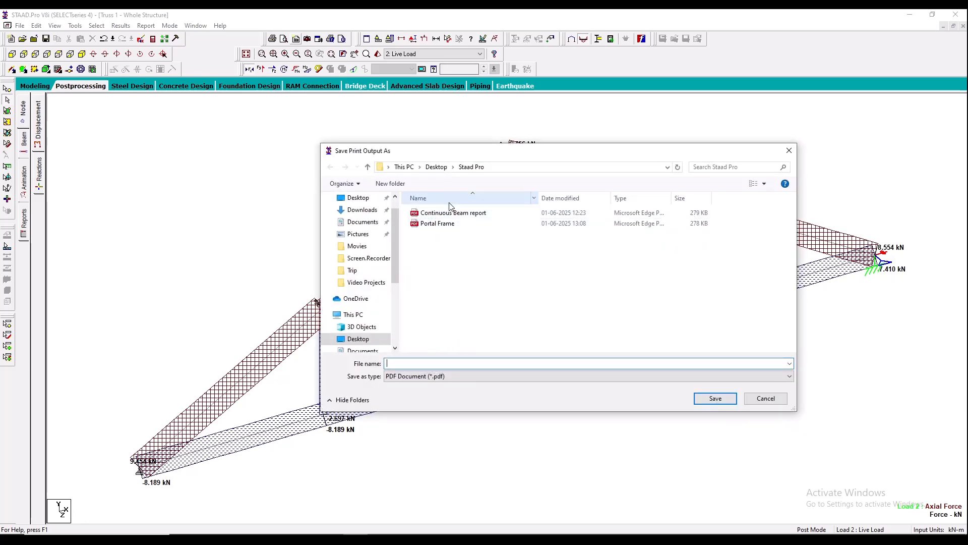
type("Tr")
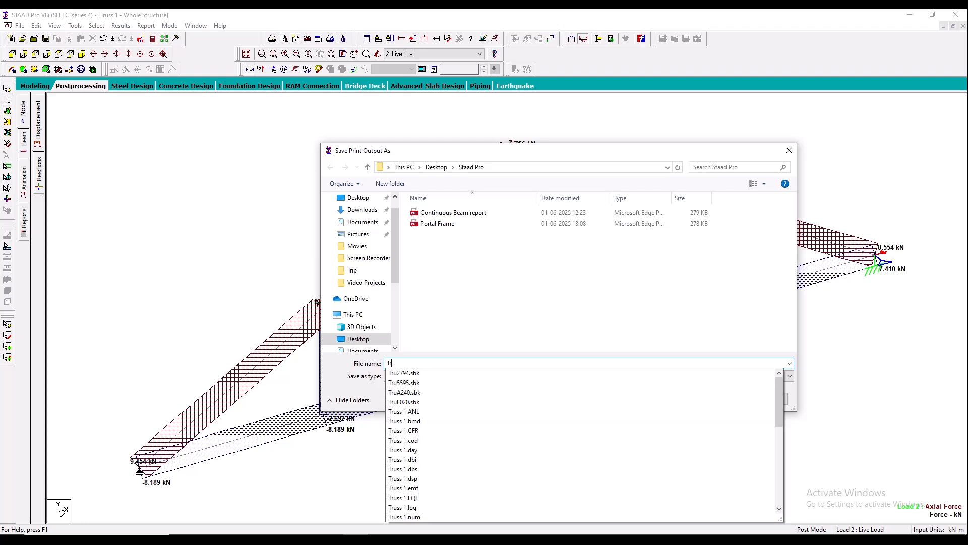
type("uss Ou")
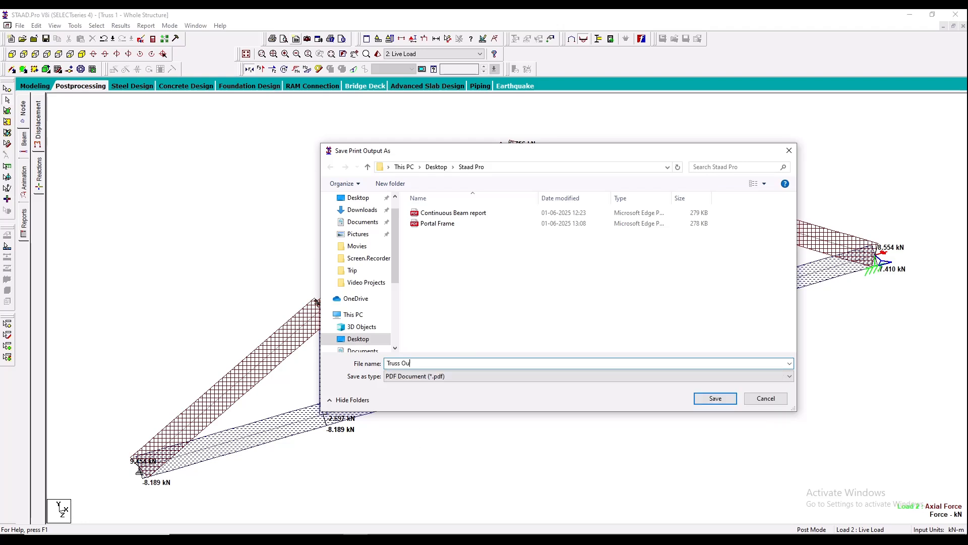
type("t Put")
left_click(715, 398)
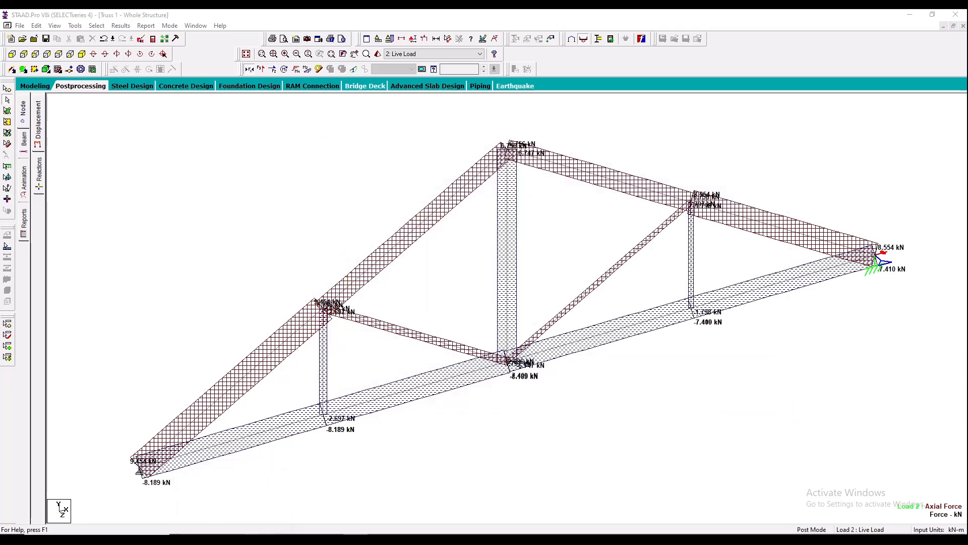
- Switch to File Explorer and open the Truss Out Put PDF from the recent files
left_click(256, 539)
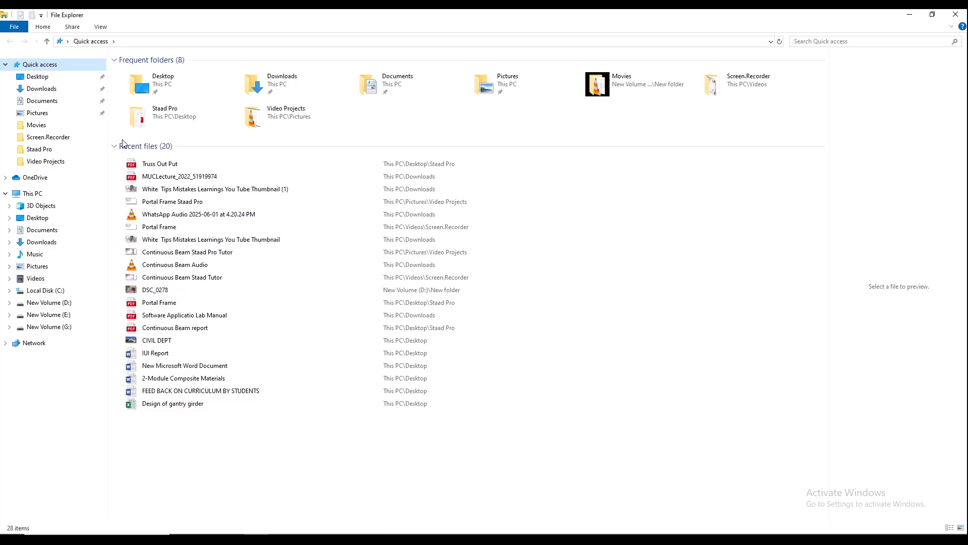
left_click(151, 164)
right_click(152, 161)
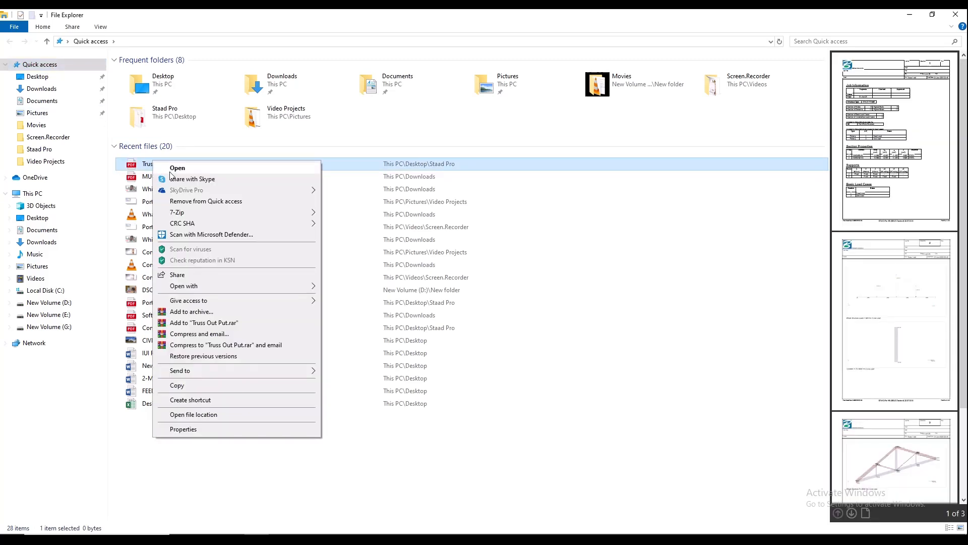
left_click(201, 168)
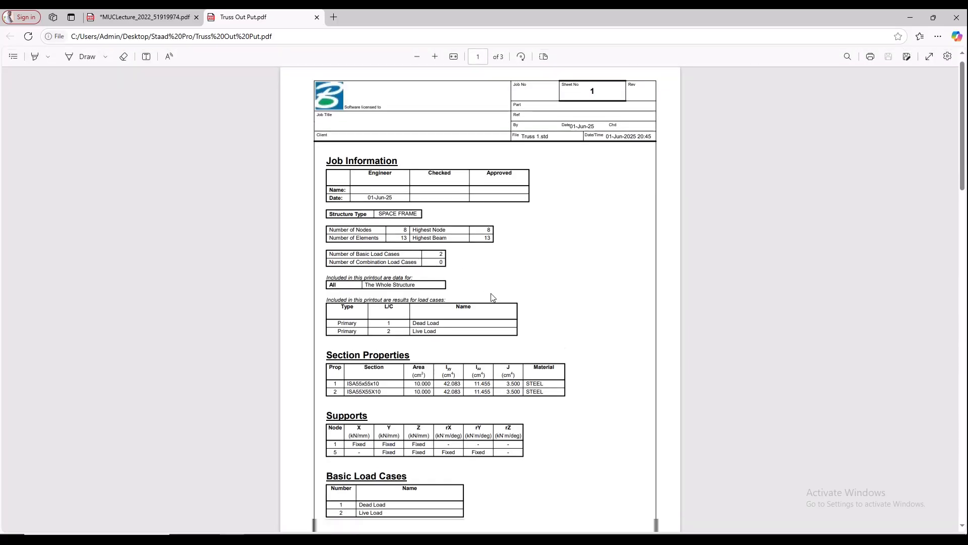
- Review the report's job information, section, support and load tables and its three pictures, and close the Truss Out Put PDF
scroll(492, 297, "down", 10)
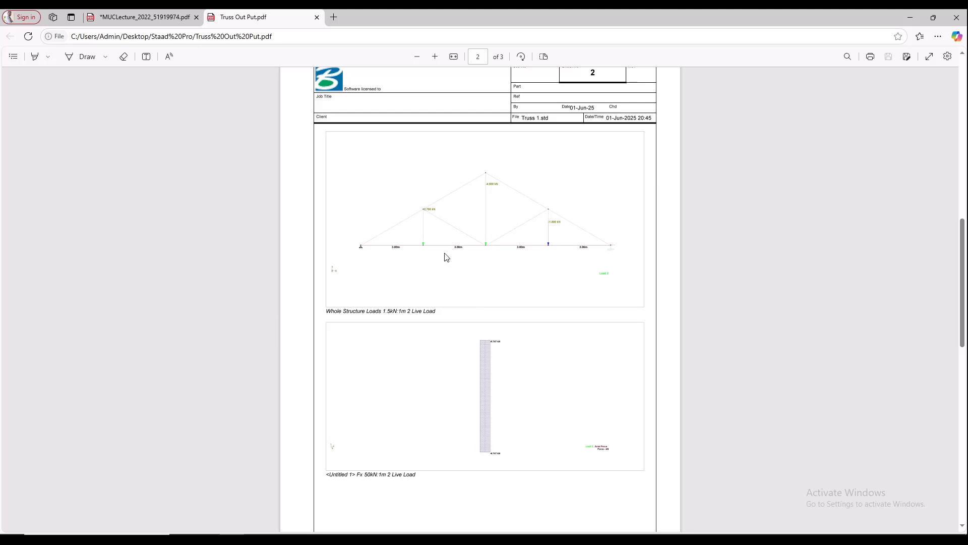
scroll(474, 264, "down", 5)
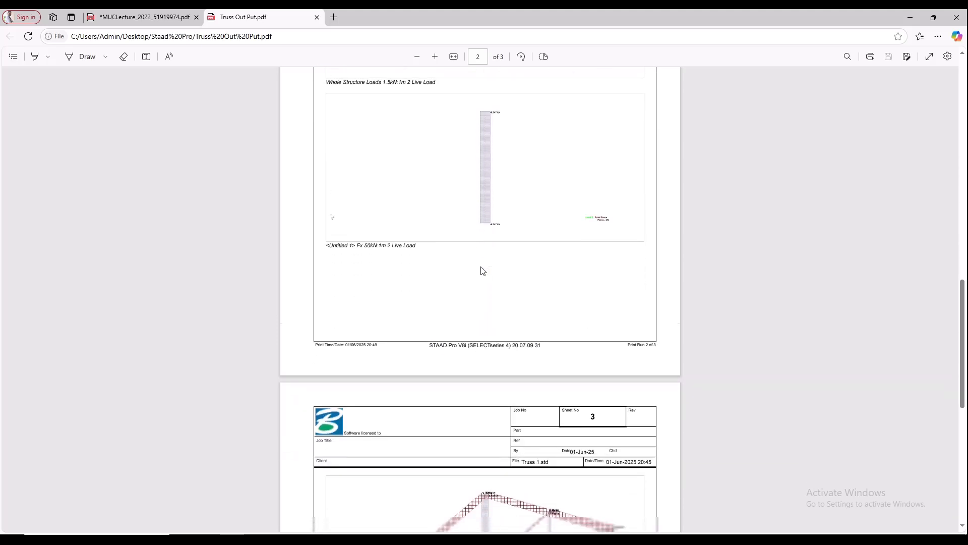
scroll(482, 271, "down", 4)
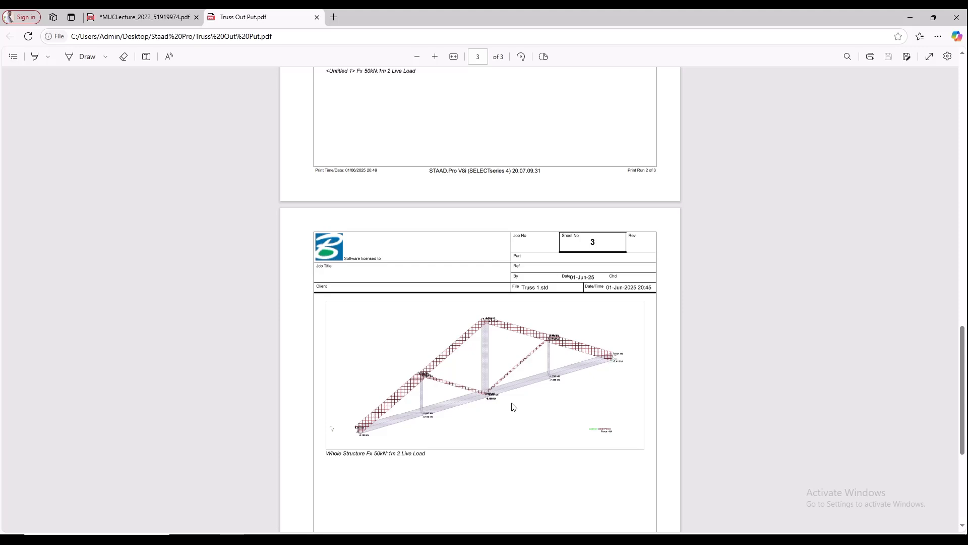
scroll(513, 406, "up", 8)
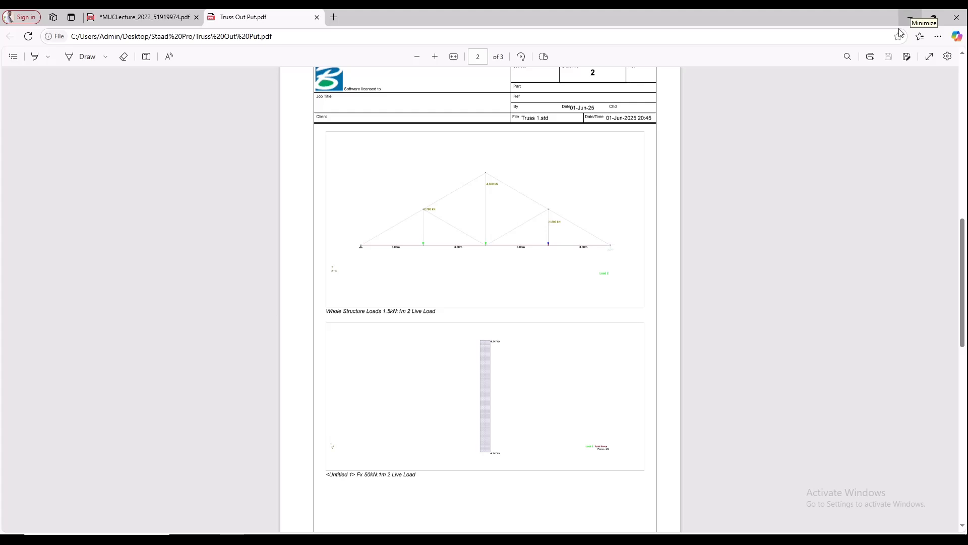
scroll(464, 426, "up", 1)
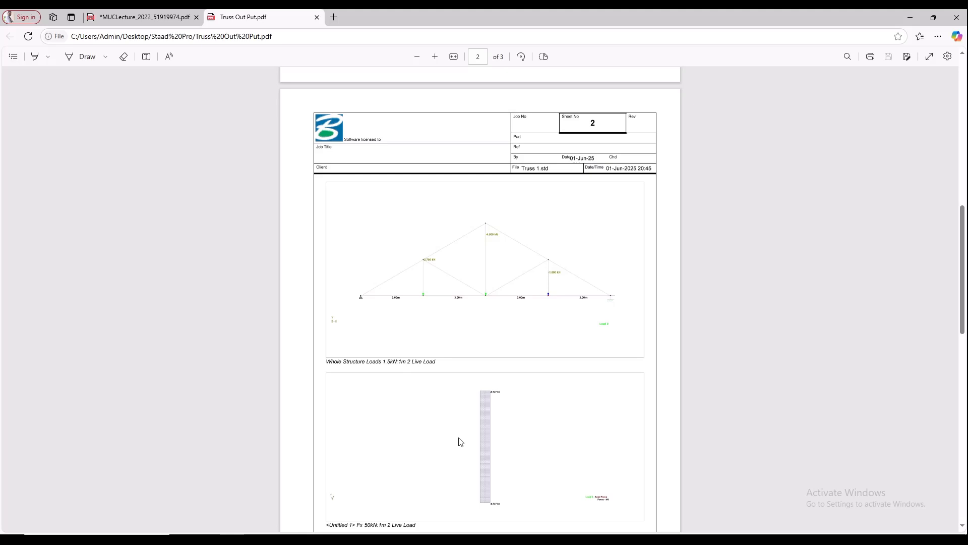
left_click(317, 18)
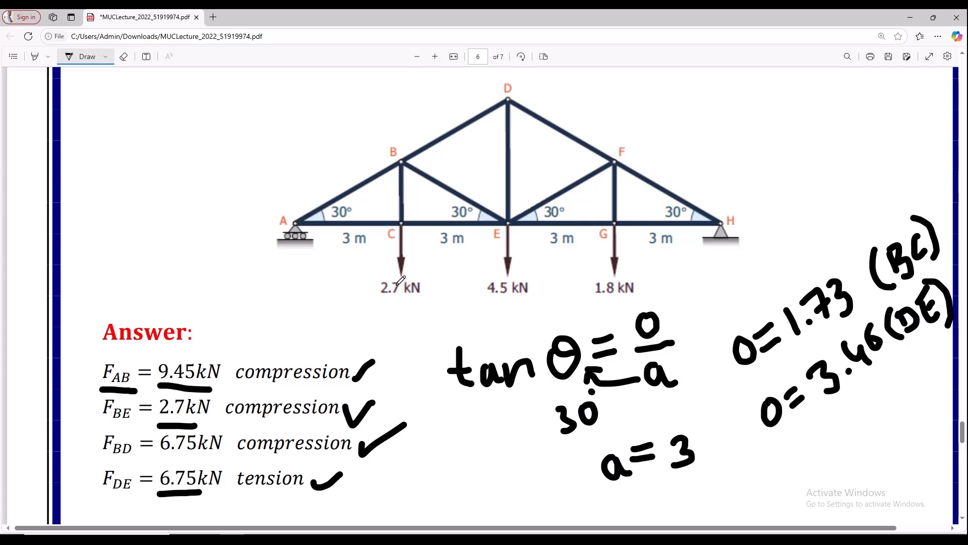
left_click(331, 541)
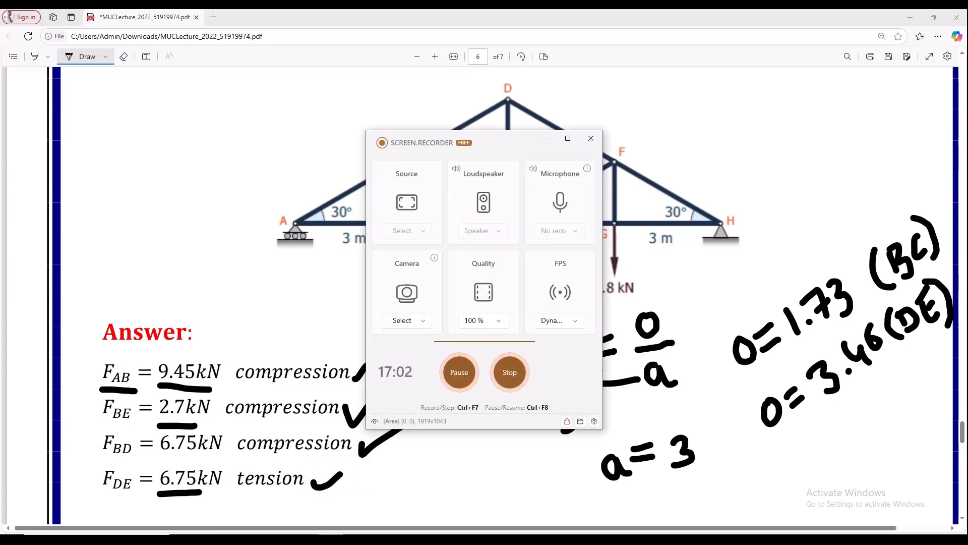